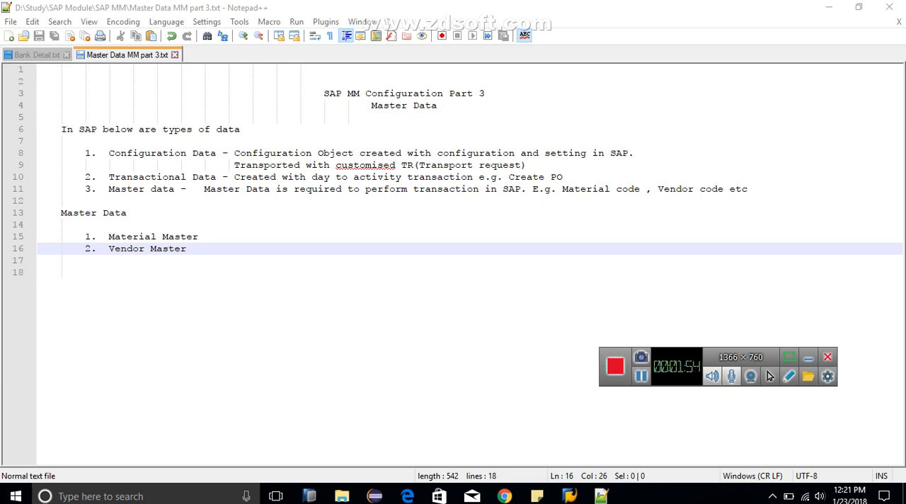
Step: Add the indented sub-item "1. Create Number Range" below Material Master, leaving a blank line before Vendor Master
key(Up)
key(End)
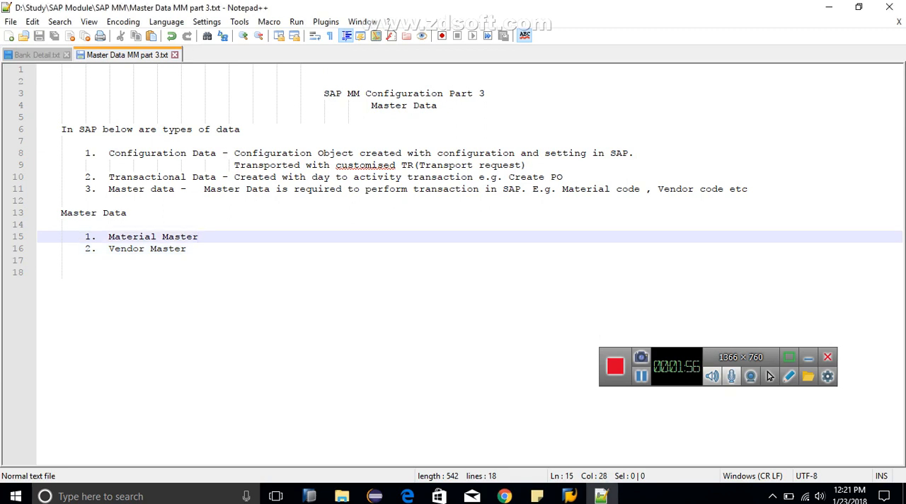
key(Return)
key(Tab)
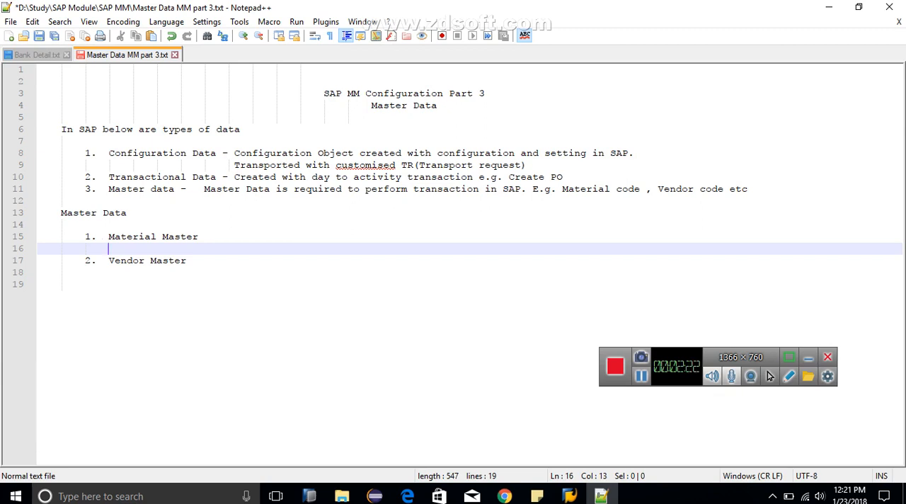
key(Return)
key(Up)
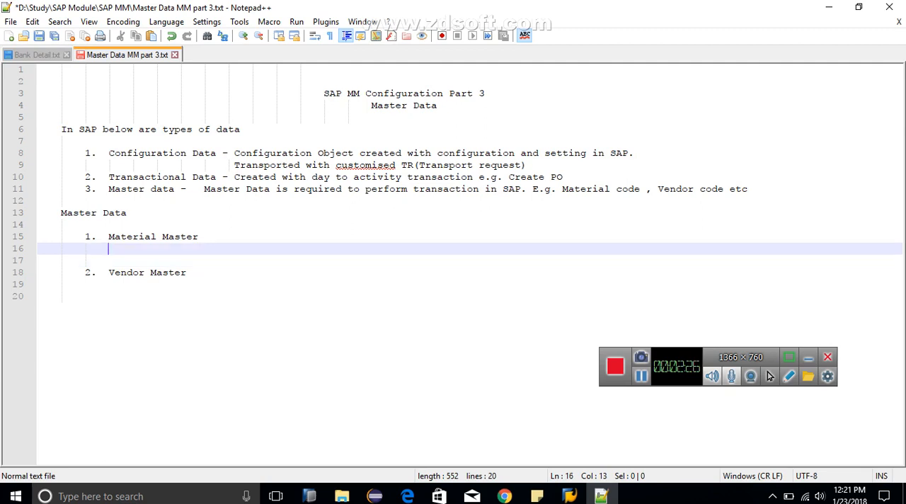
text(1.)
text(Create N)
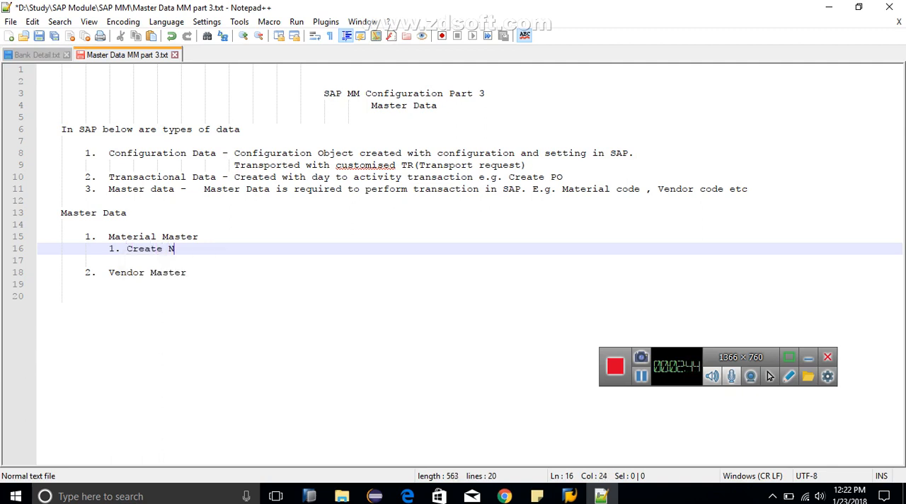
text(umber Range)
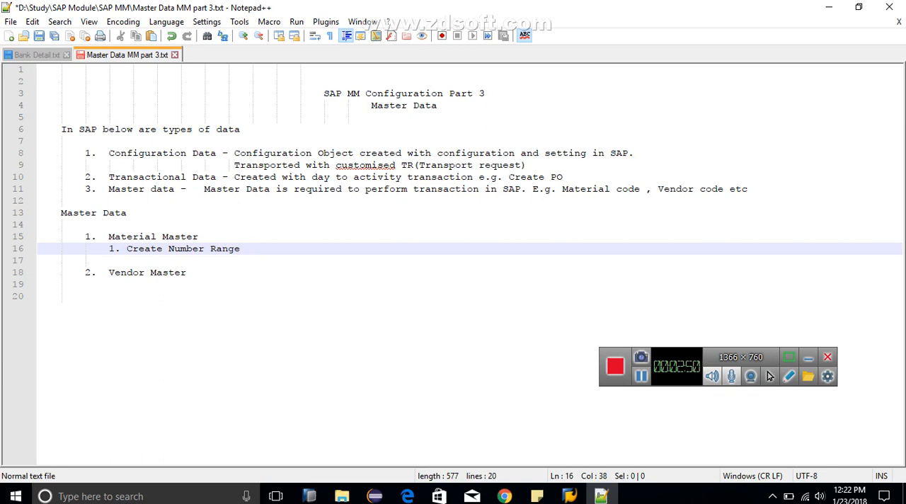
click(807, 357)
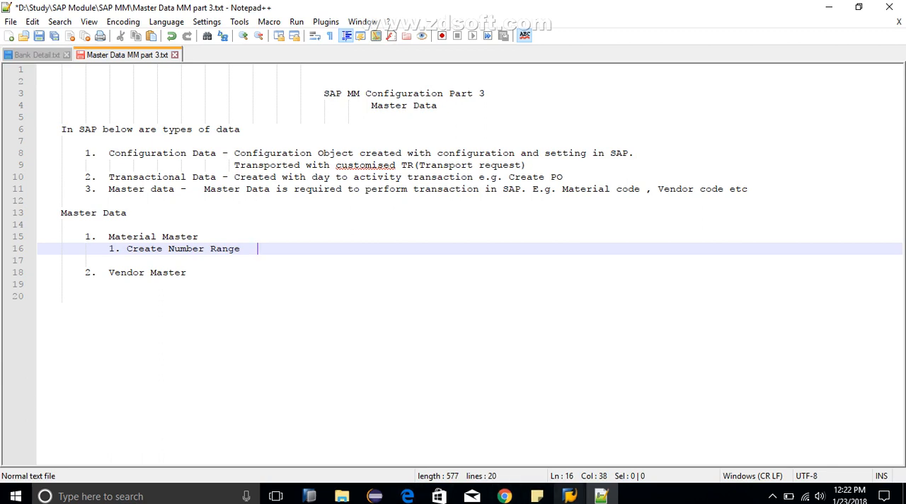
Step: Switch to SAP and open the SAP Reference IMG through transaction spro
mouse_move(570, 495)
click(611, 436)
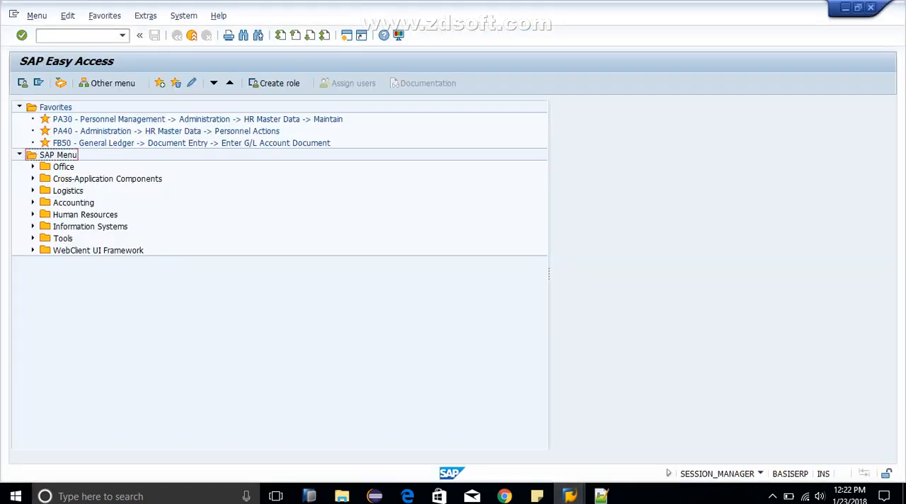
click(68, 35)
text(spro)
key(Return)
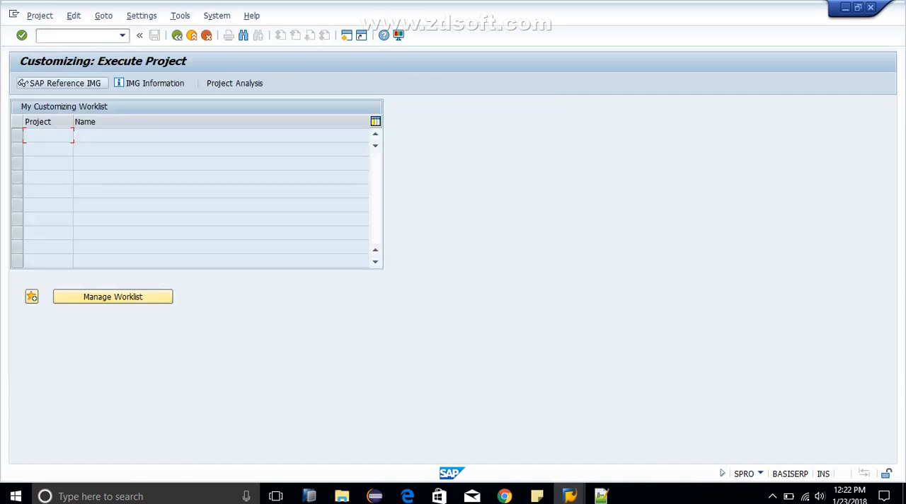
click(22, 83)
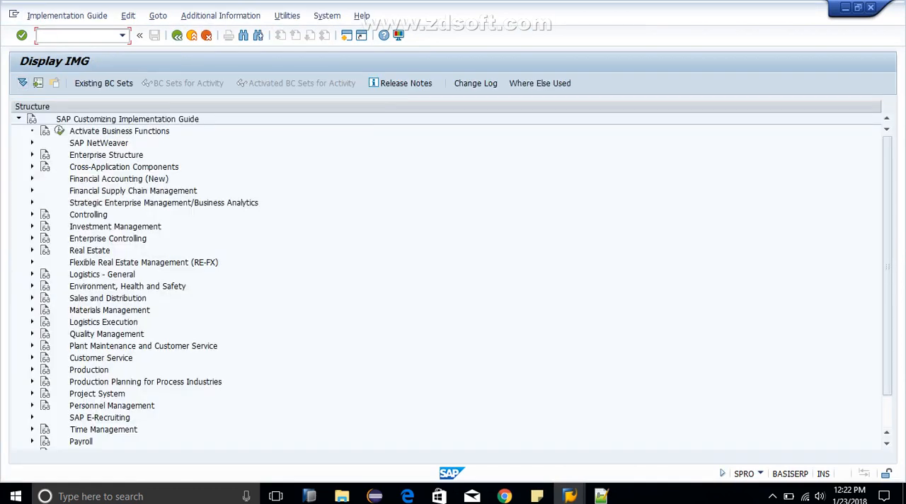
click(31, 154)
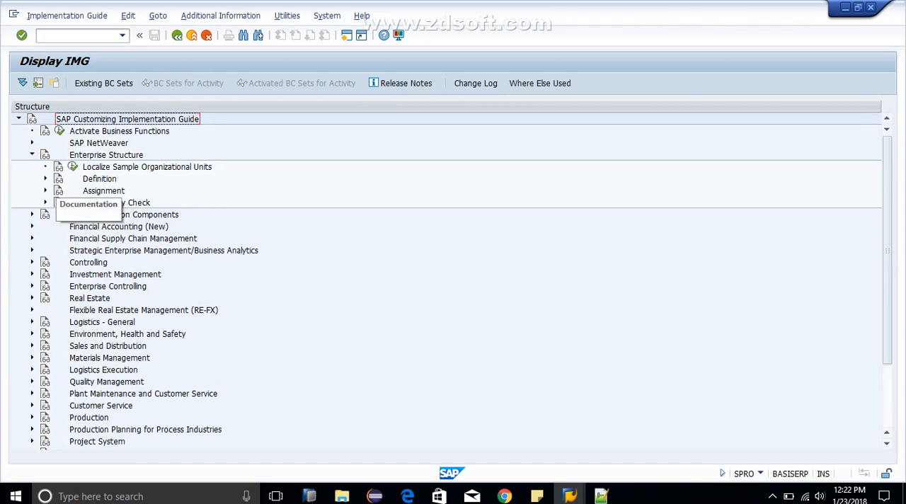
click(74, 179)
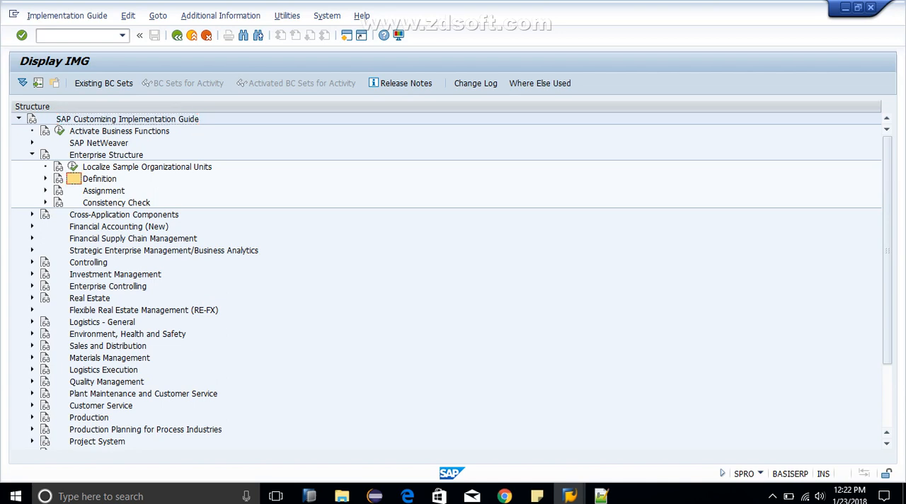
click(103, 191)
click(32, 155)
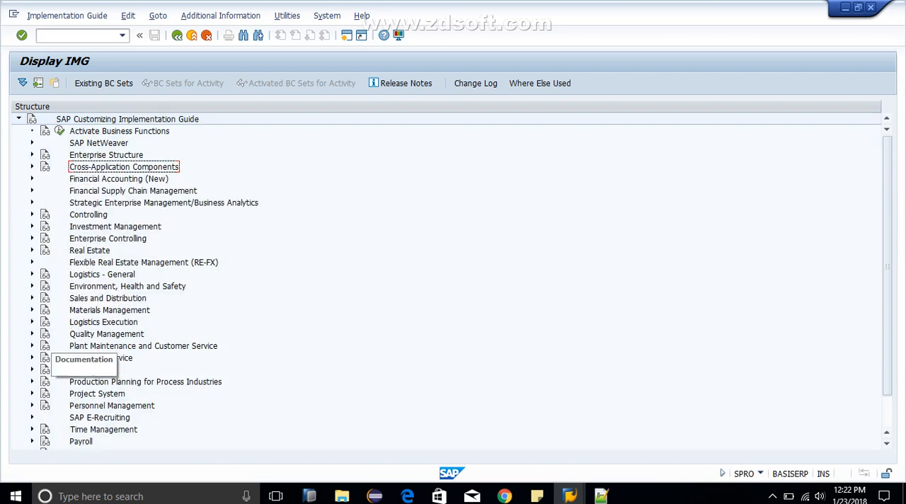
click(31, 310)
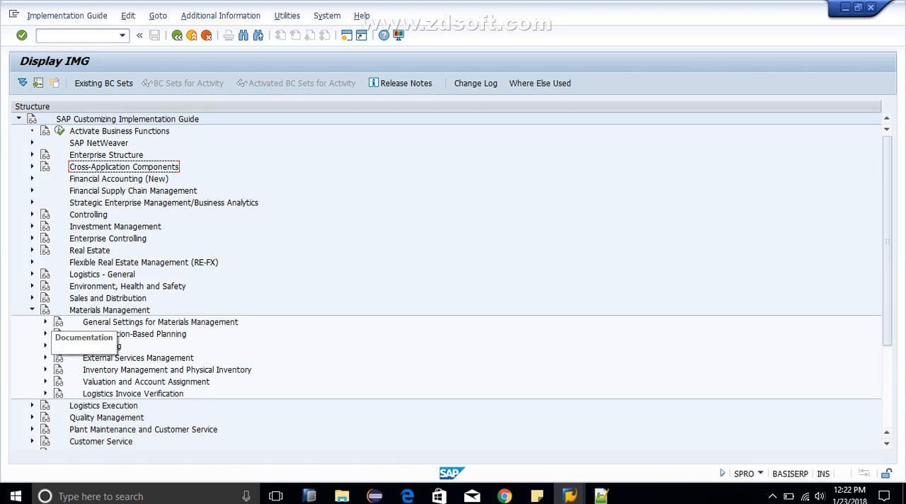
click(46, 322)
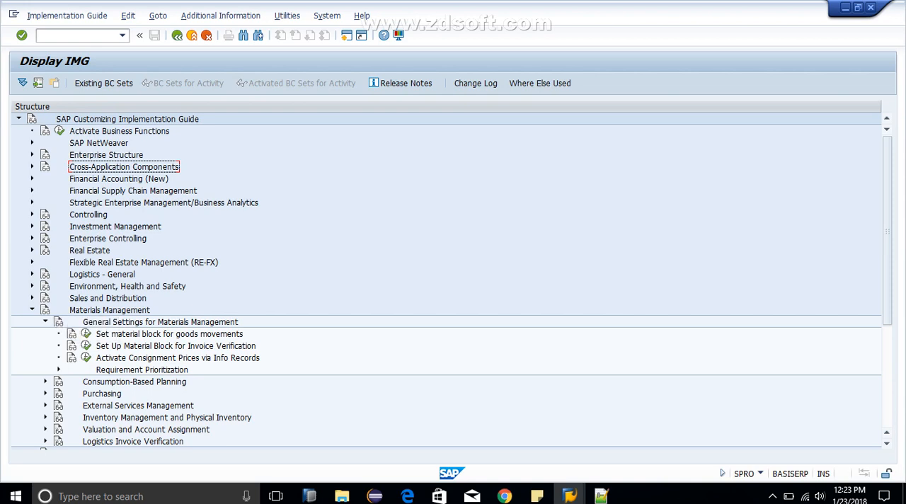
click(32, 309)
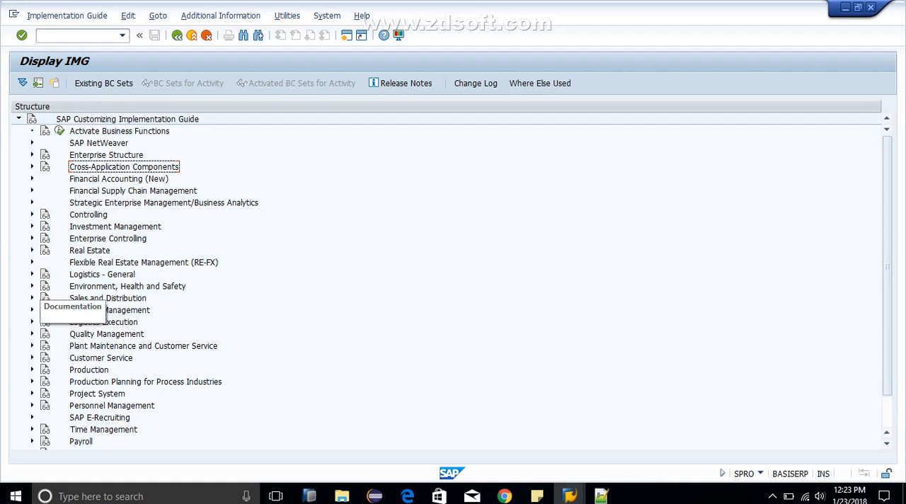
Step: Expand Logistics - General, Material Master, Basic Settings and Material Types in the implementation guide to reach the number range activity
click(32, 274)
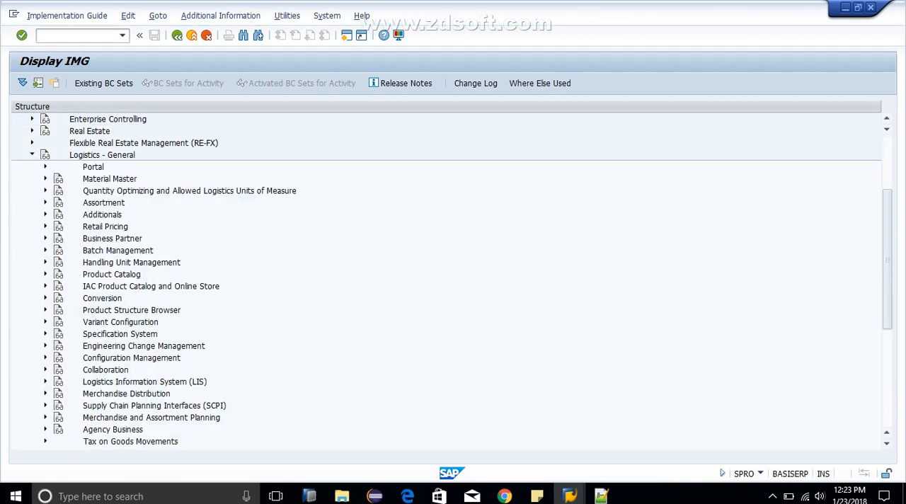
click(45, 178)
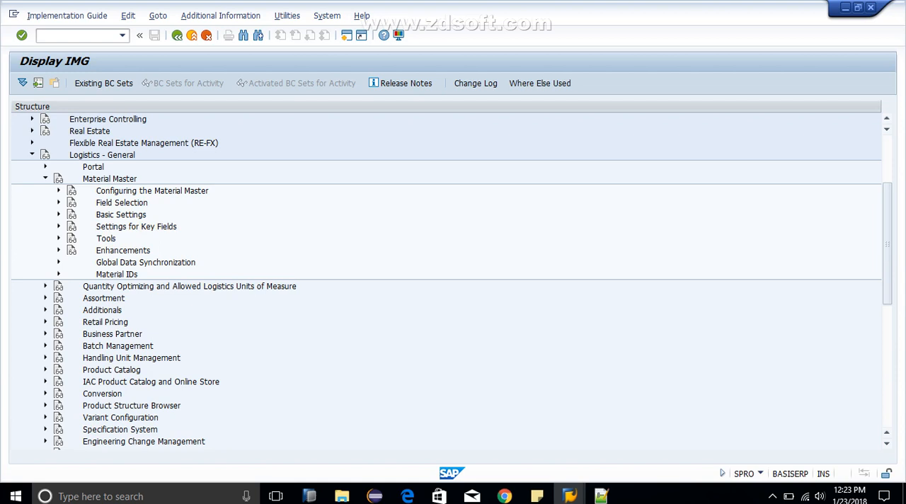
click(58, 215)
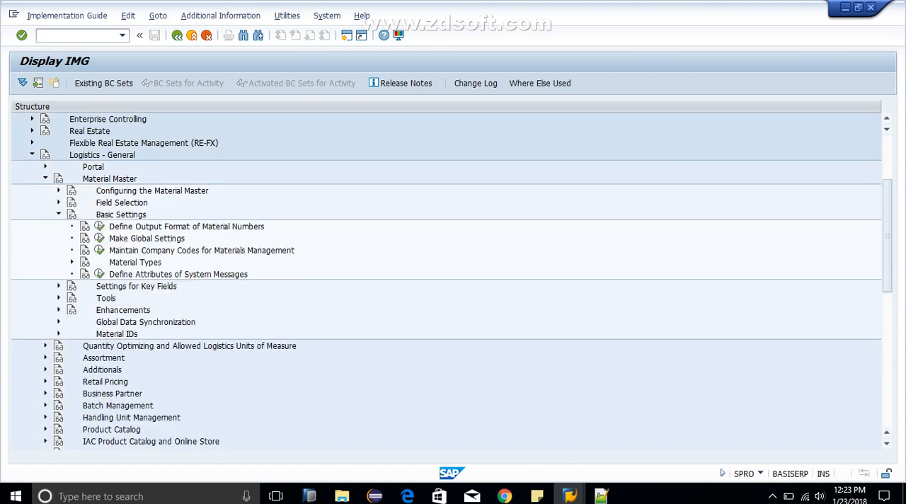
drag(888, 236, 887, 202)
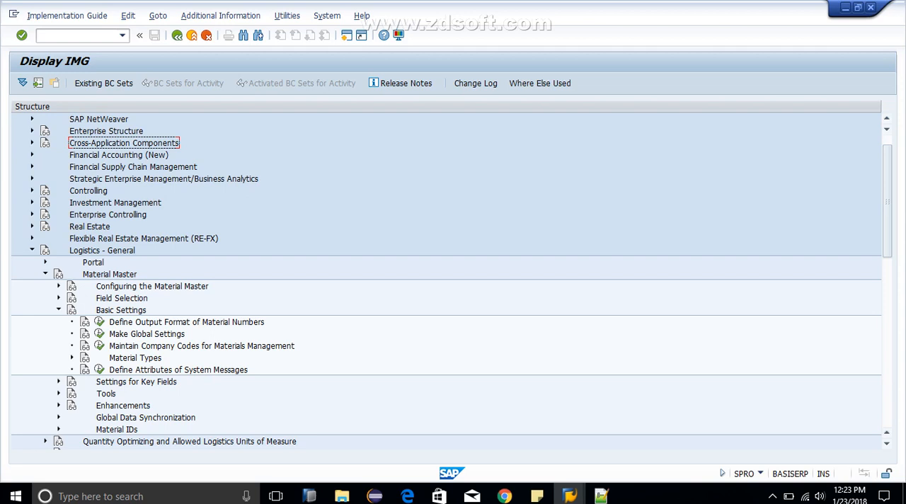
click(72, 357)
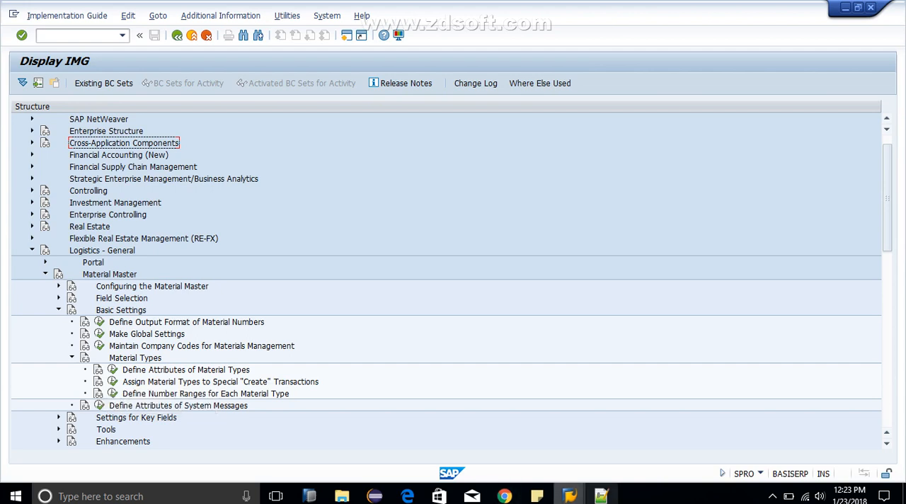
Step: Switch to Notepad++ and start the configuration path after Create Number Range with "IMG-> Logistic Genral"
click(602, 495)
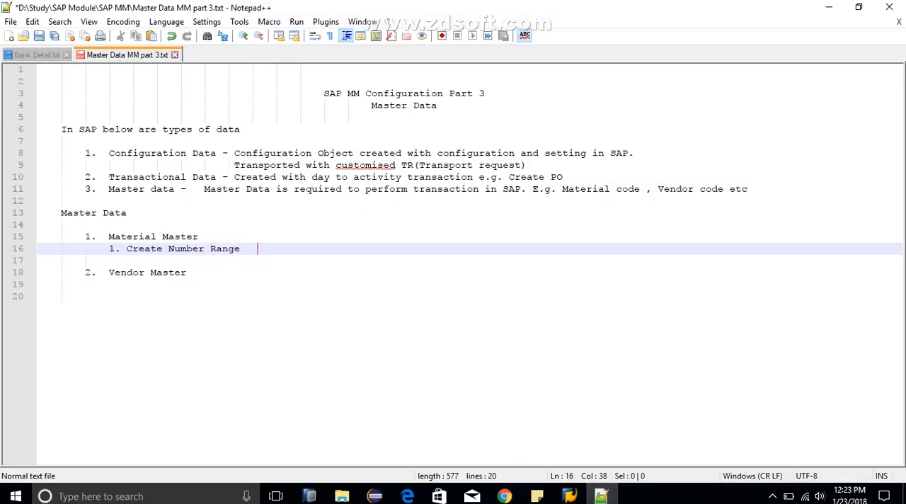
text(IMG->)
key(alt+Tab)
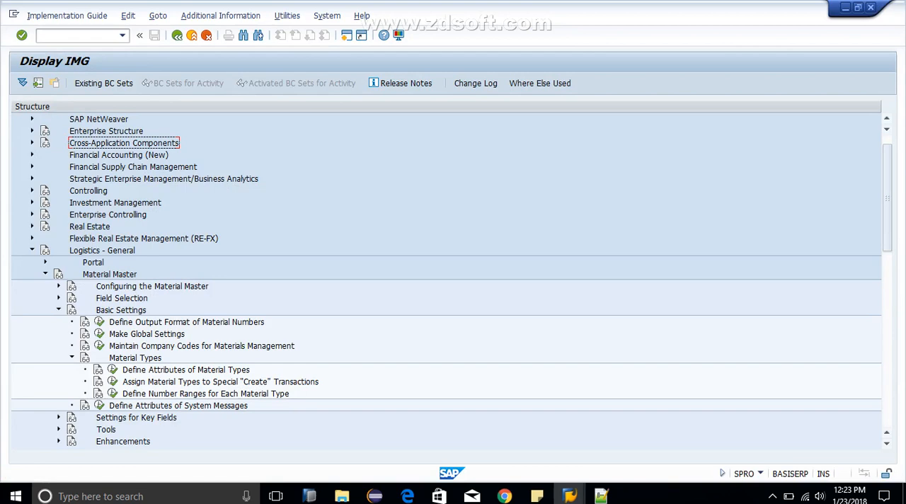
key(alt+Tab)
text(L)
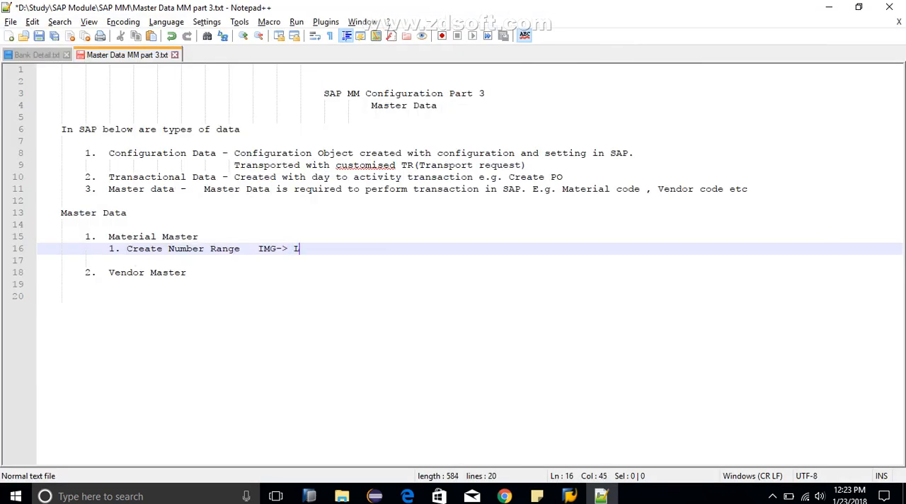
text(ogistic Gen)
key(BackSpace)
text(nera)
Step: Check the next nodes in the SAP guide and append "-> Material Master -> Basic Setting" to the path in the notes
key(alt+Tab)
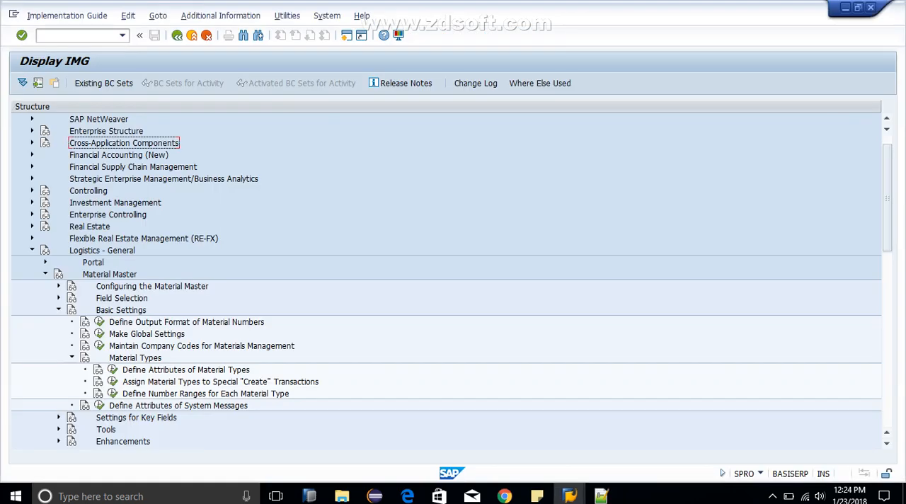
key(alt+Tab)
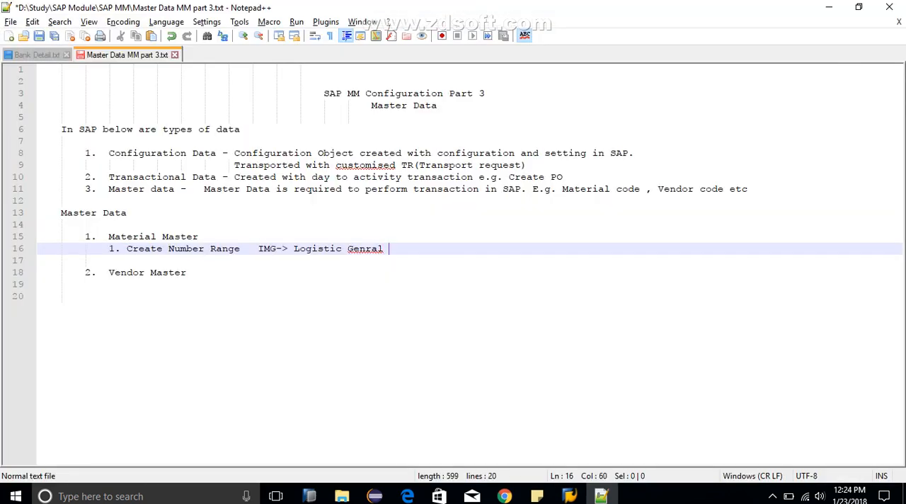
text(-> Material)
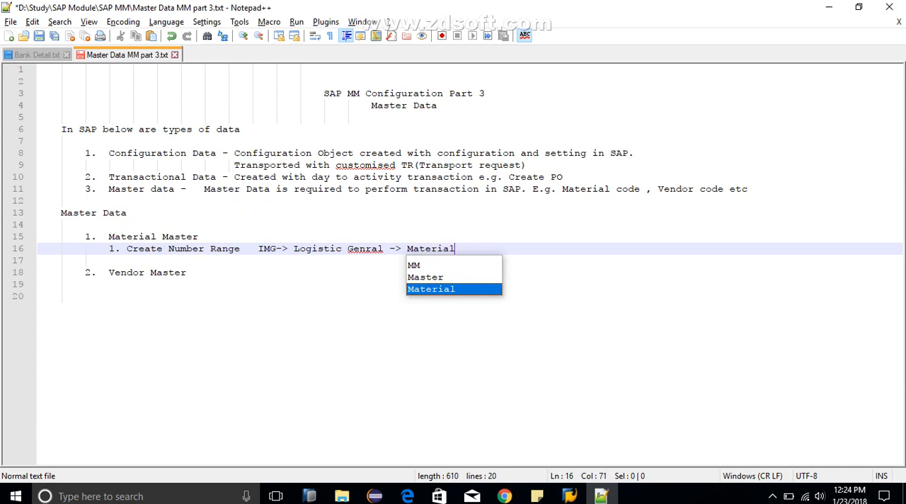
text( Maste)
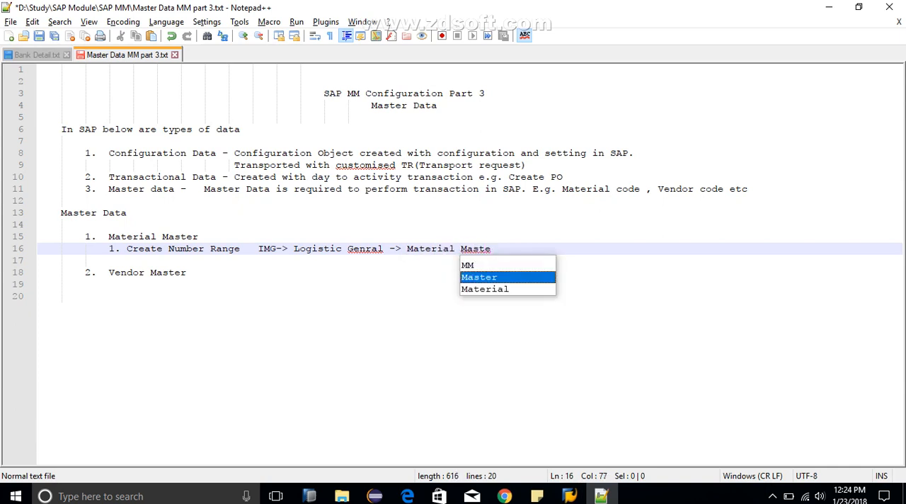
text(r->)
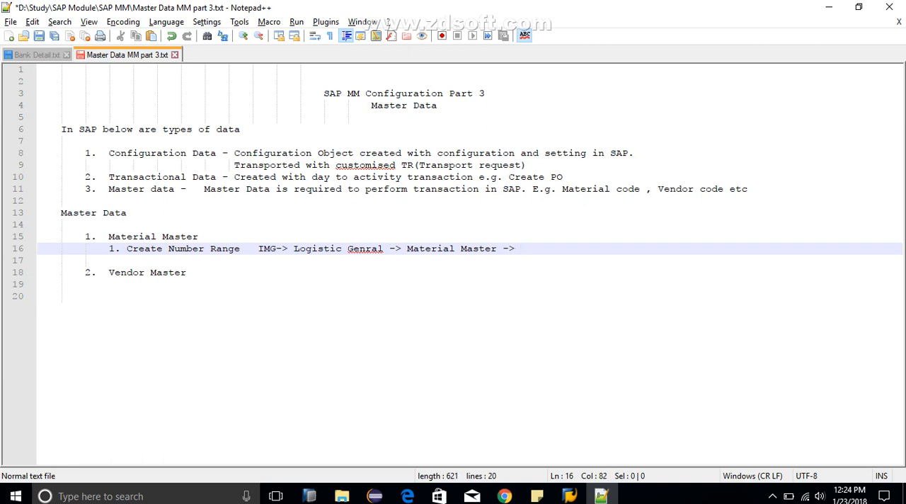
text( Basic Setting)
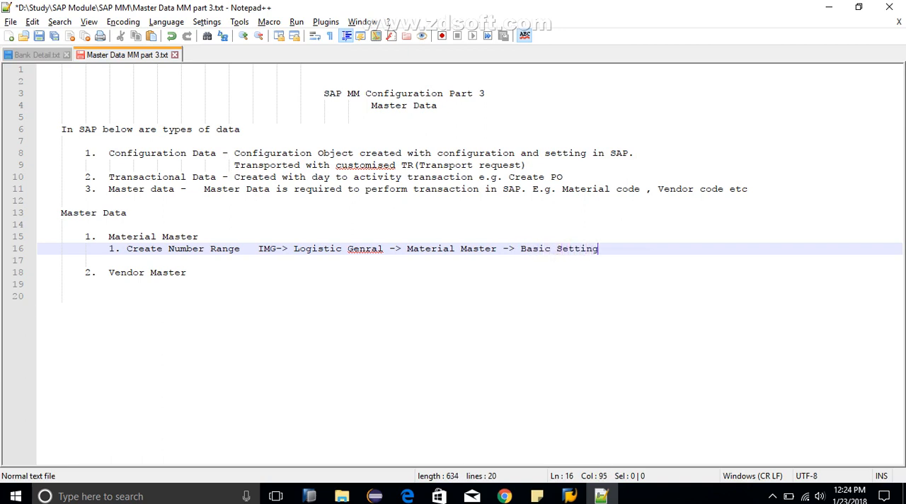
text( ->)
Step: Check the node below Basic Settings in SAP and append "-> Material Types ->" to the path in the notes
key(alt+Tab)
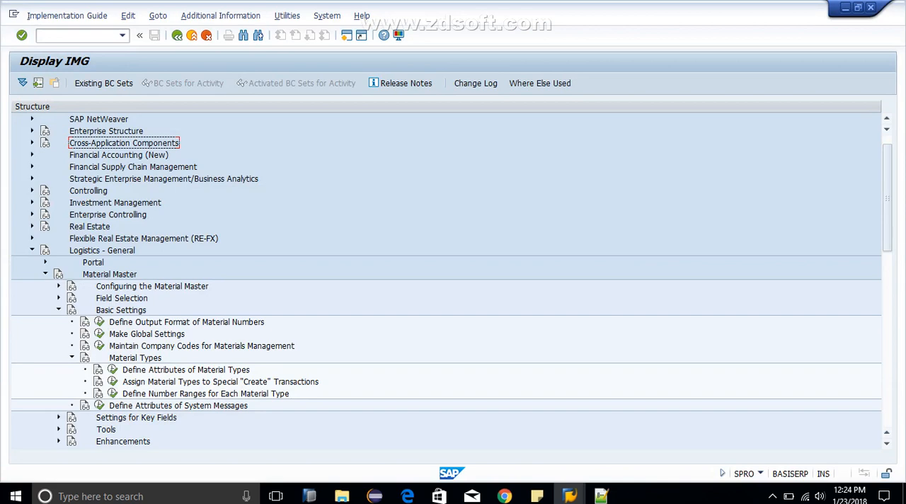
key(alt+Tab)
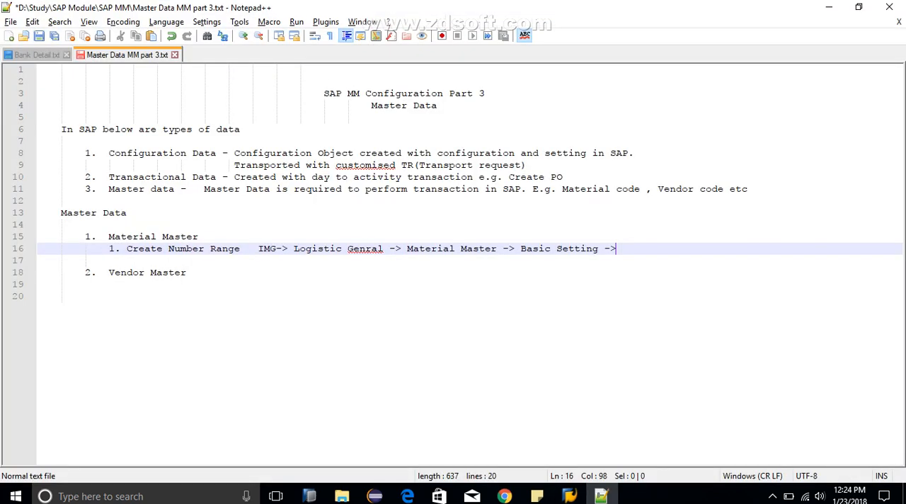
text(Materia)
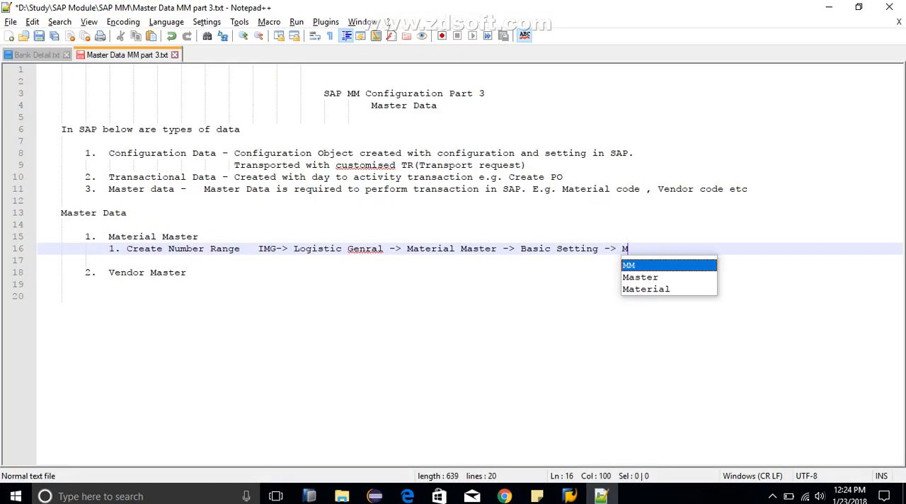
text(l )
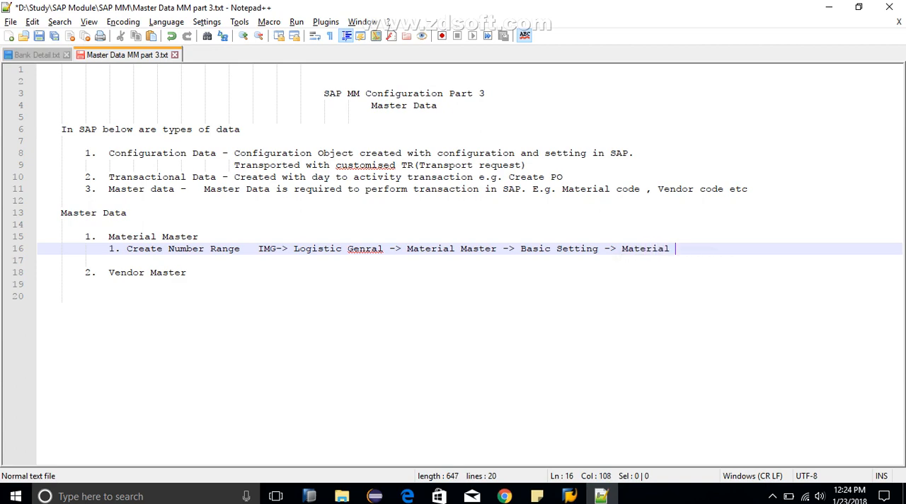
text(Types ->)
Step: Check the activity under Material Types in SAP and append "Define Attributes of Material Types" to the configuration path in the notes
key(alt+Tab)
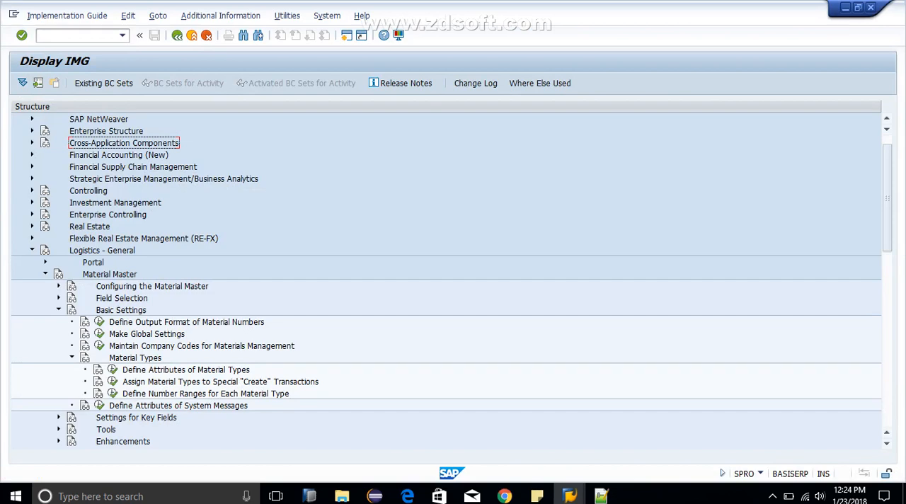
key(alt+Tab)
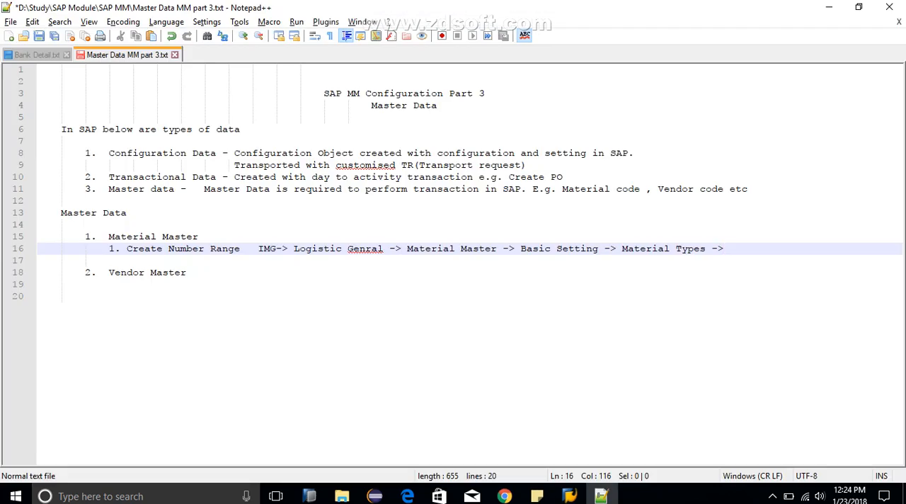
text(Define Attributes)
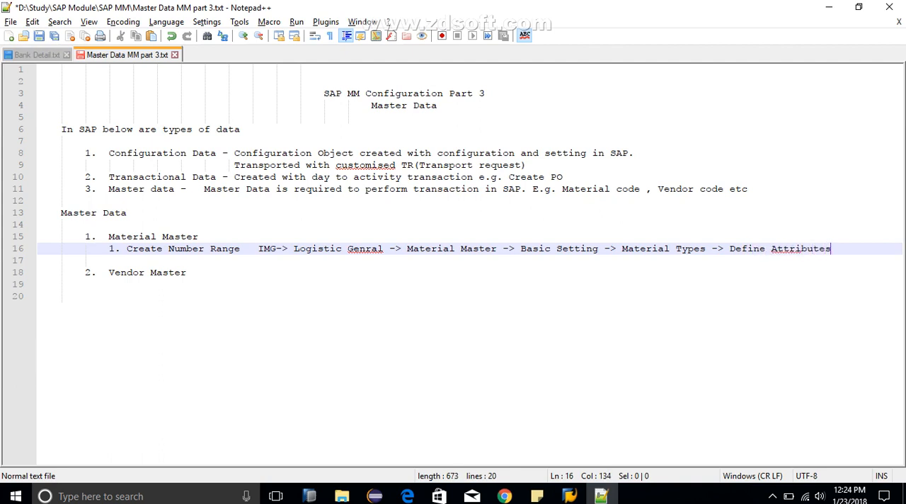
key(BackSpace)
text(c)
key(BackSpace)
text(of M)
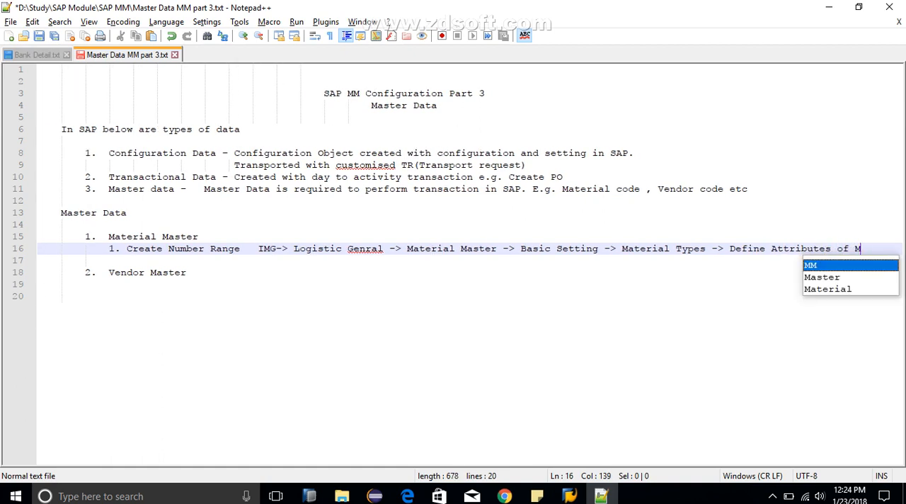
text(aterial Ty)
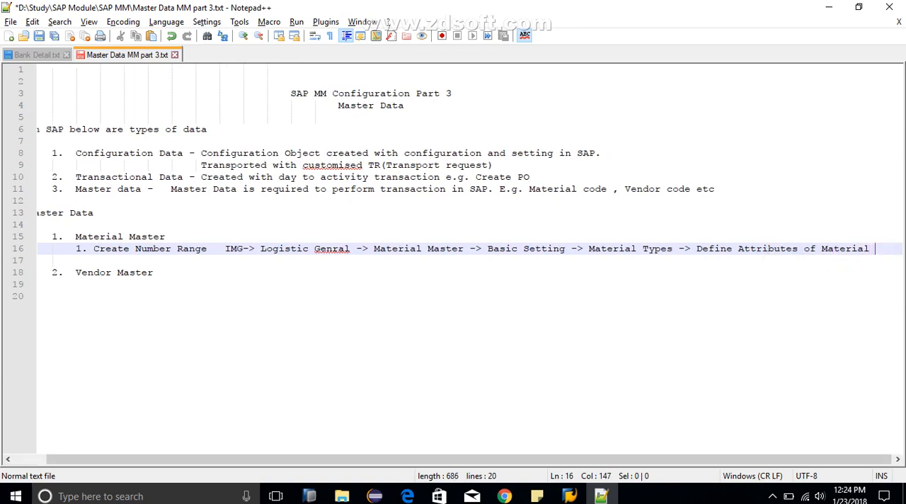
text(pes)
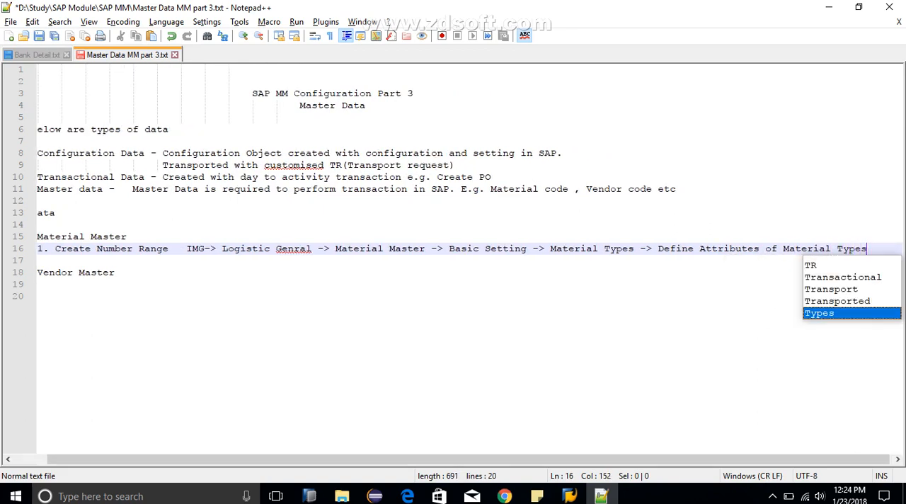
Step: Break the configuration path onto a new line before "-> Define Attributes of Material Types"
key(Left)
key(Left)
key(Left)
key(Left)
key(Left)
key(Left)
key(Left)
key(Left)
key(Left)
key(Left)
key(Left)
key(Left)
key(Left)
key(Left)
key(Left)
key(Left)
key(Left)
key(Left)
key(Left)
key(Left)
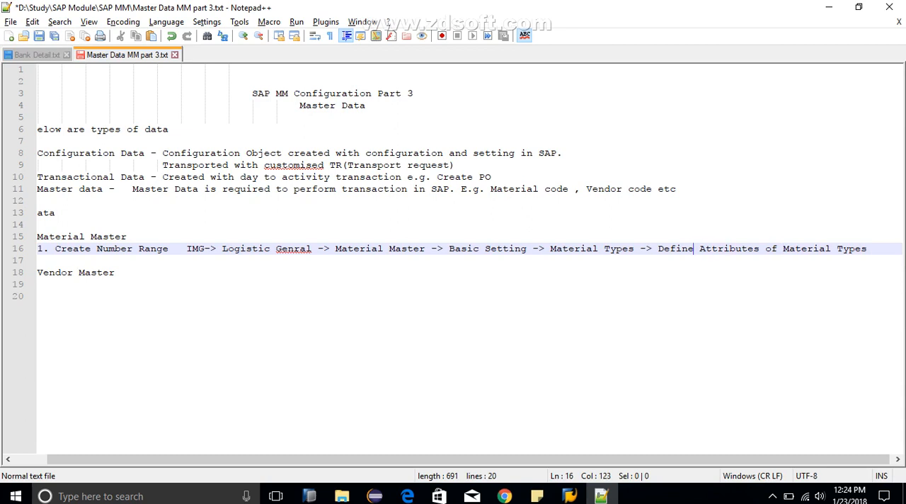
key(Left)
key(Left)
key(Return)
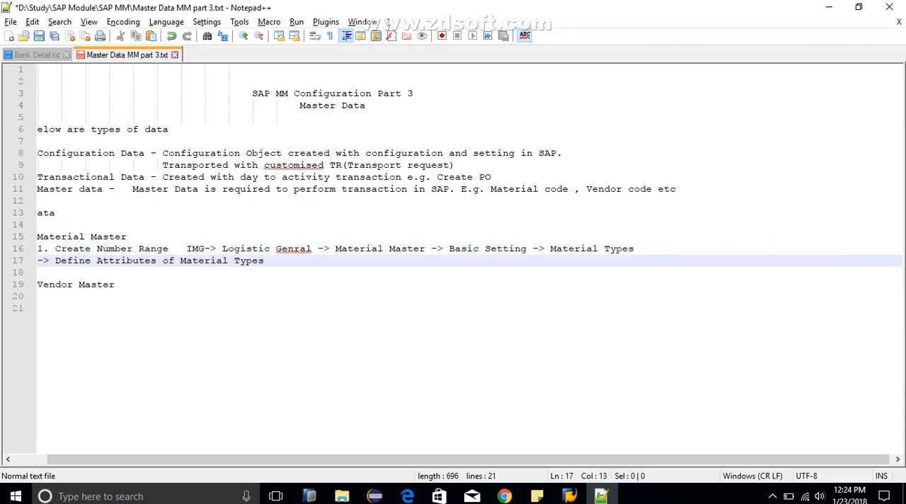
Step: Indent the "-> Define Attributes of Material Types" line so it sits beneath the IMG path above
key(Left)
key(Left)
key(Left)
key(Left)
key(Left)
key(Down)
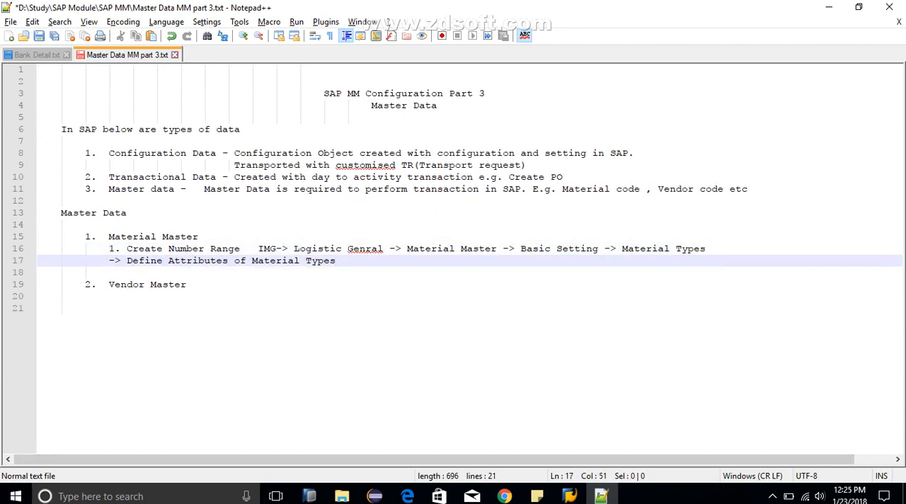
key(Home)
key(Tab)
key(Tab)
key(Tab)
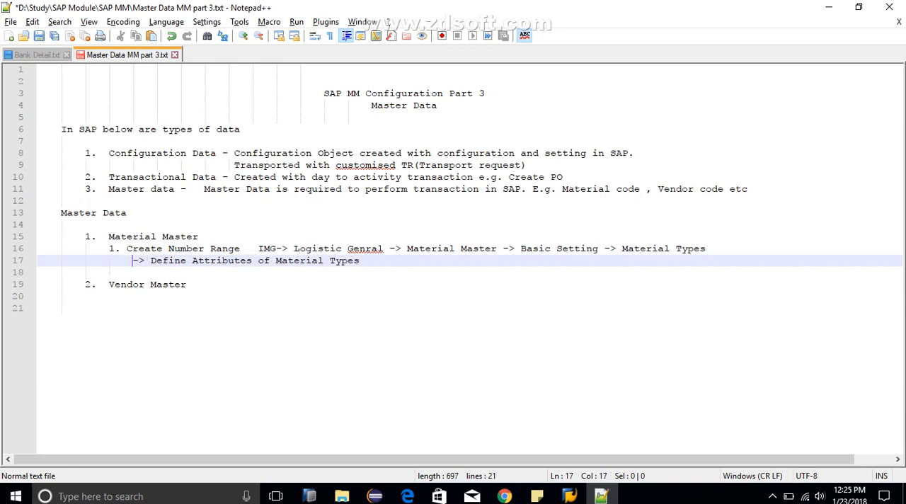
key(Tab)
key(Tab)
key(Tab)
key(Tab)
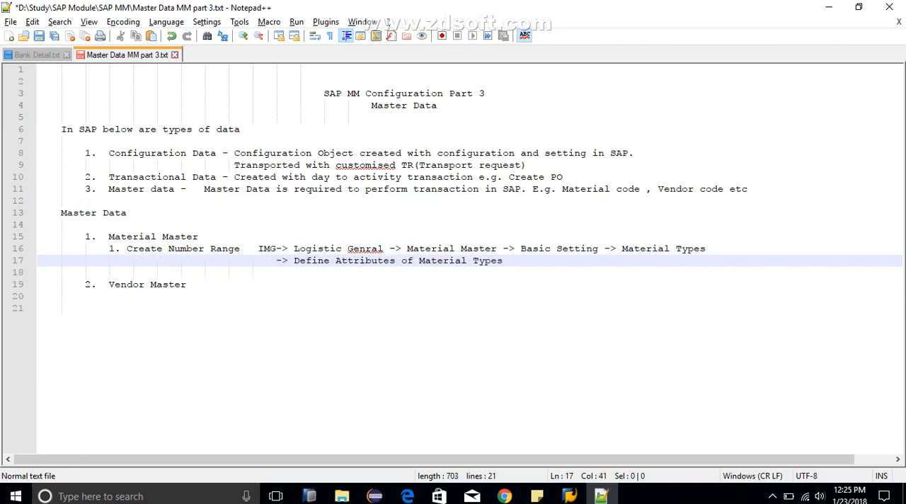
Step: Switch to SAP, open Define Attributes of Material Types and position the material type list at 1000
key(alt+Tab)
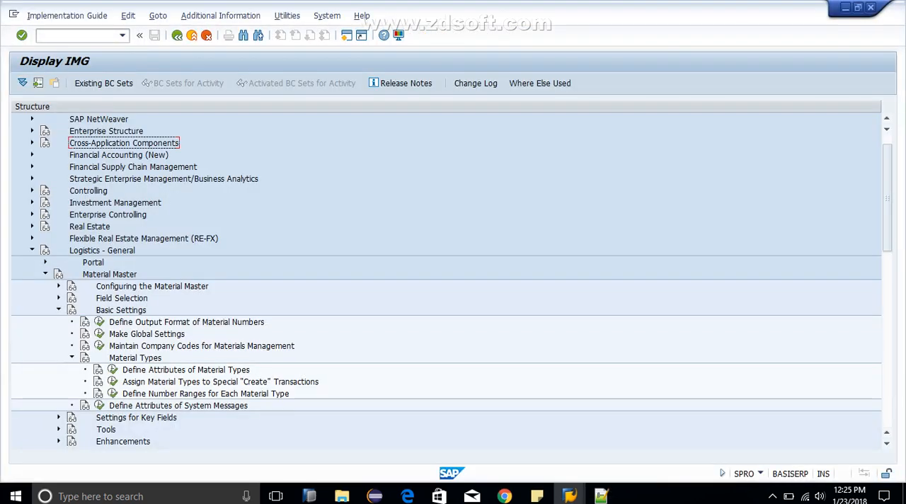
click(113, 370)
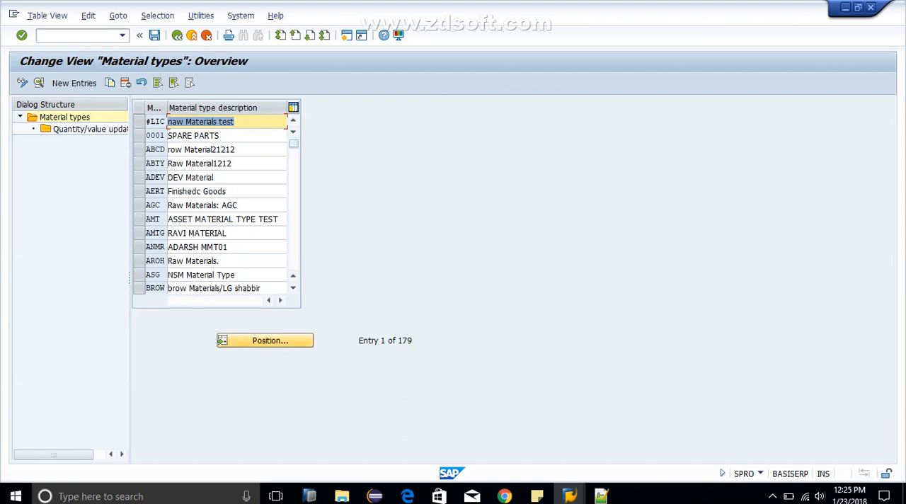
click(266, 340)
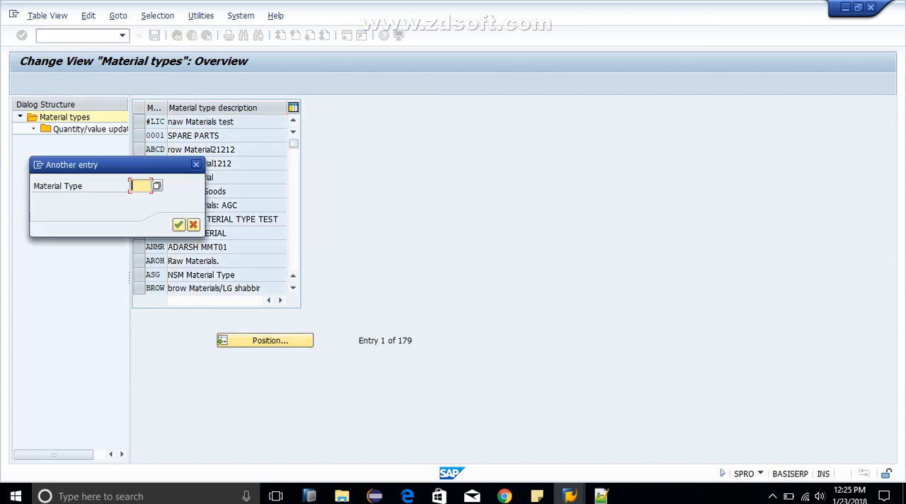
text(1000)
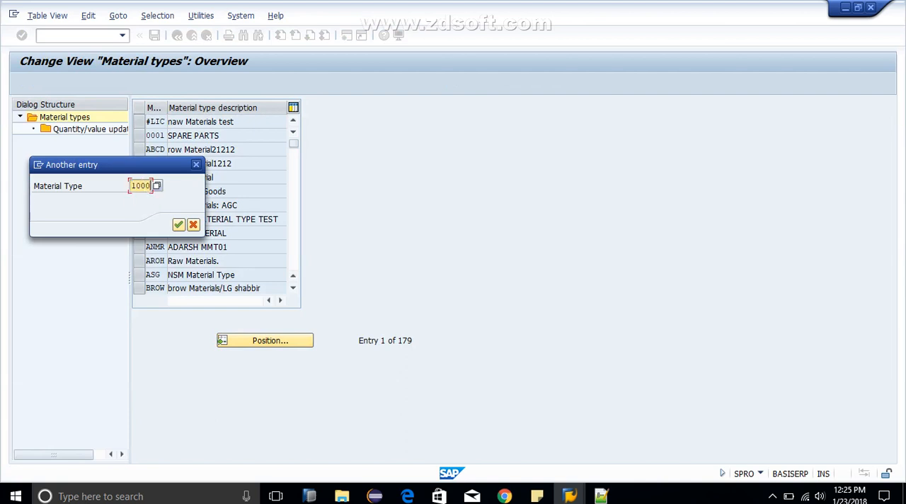
key(Return)
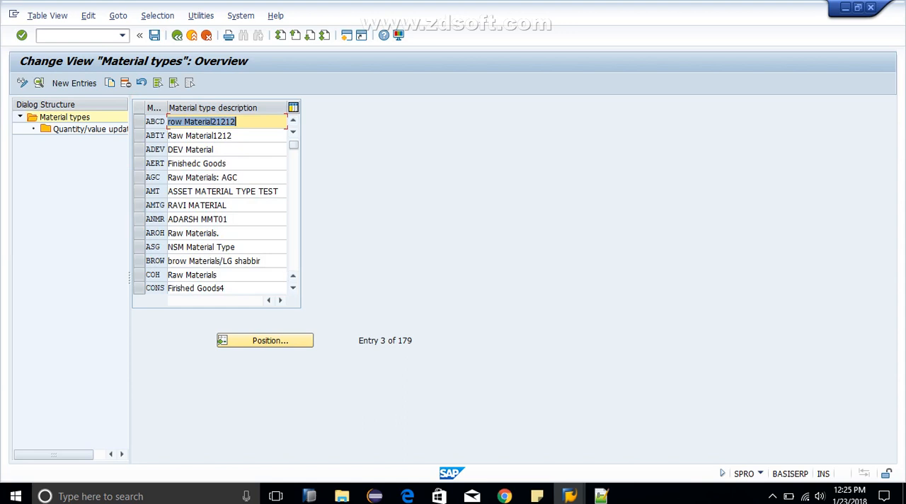
Step: Copy material type ABCD as a new entry with the material type code ZROH
click(148, 121)
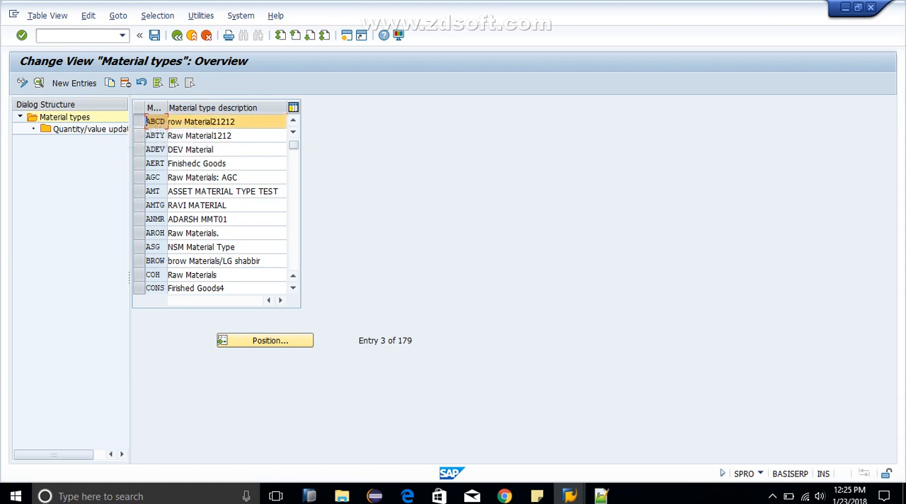
click(110, 83)
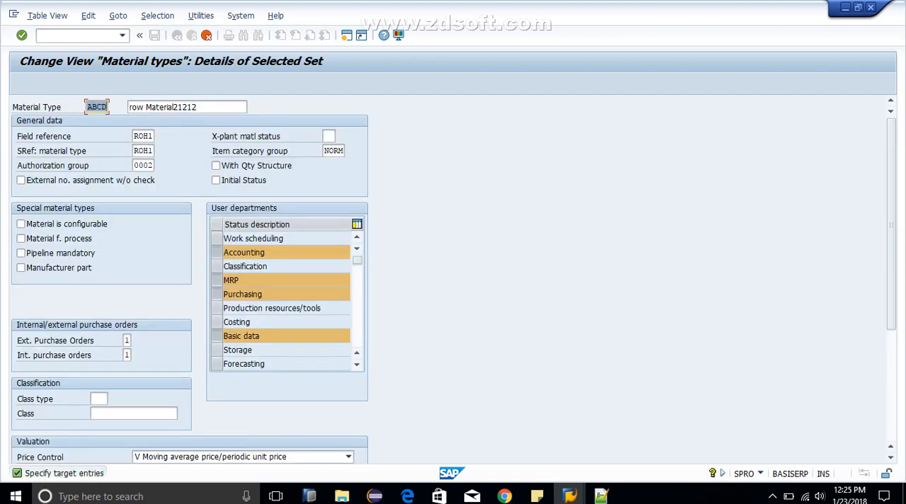
text(ZRO)
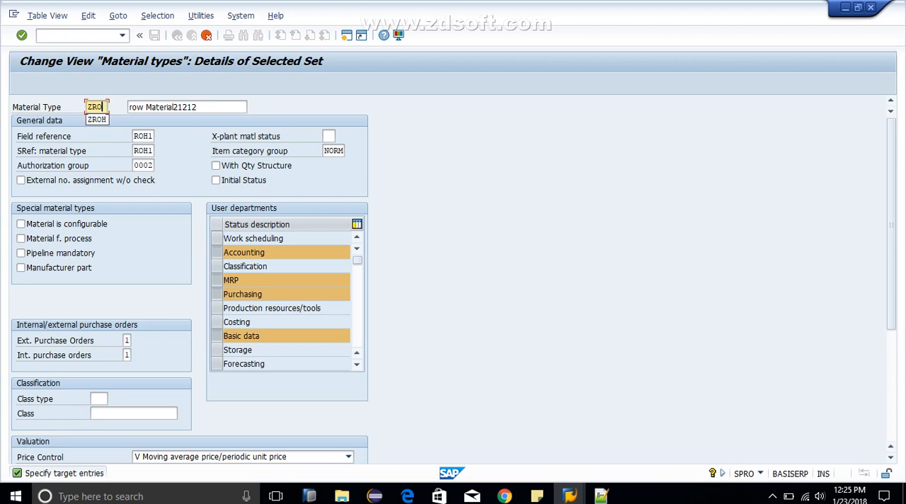
text(H)
key(Tab)
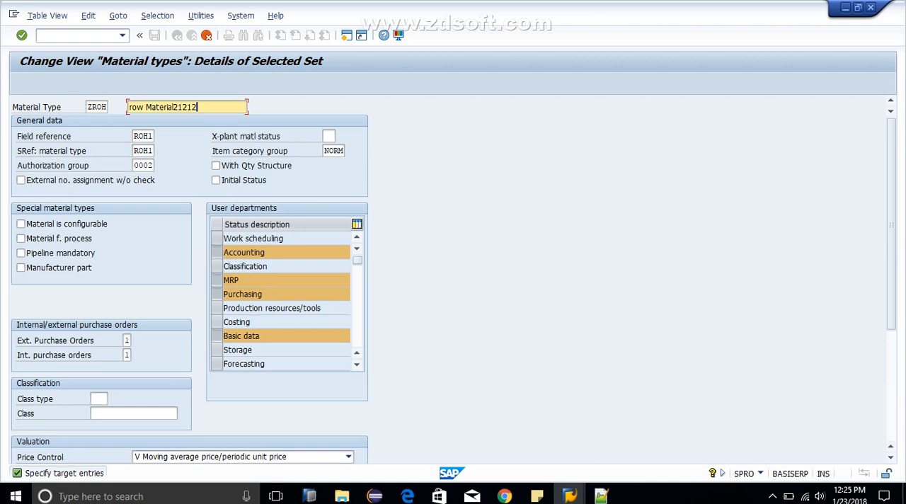
Step: Replace the new material type's description with "Raw Material"
key(shift+Home)
text(Raw Material)
Step: Read the help text for the ZROH material type's Field reference setting and close it
click(149, 136)
key(F4)
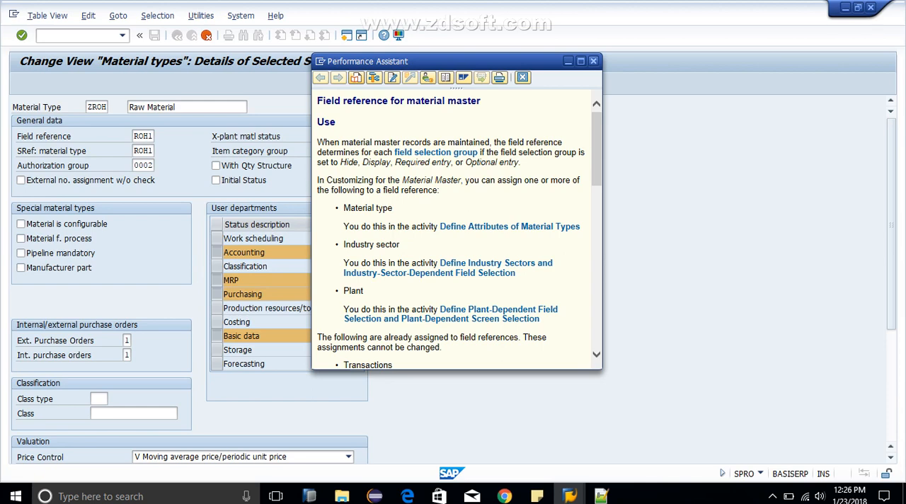
click(594, 61)
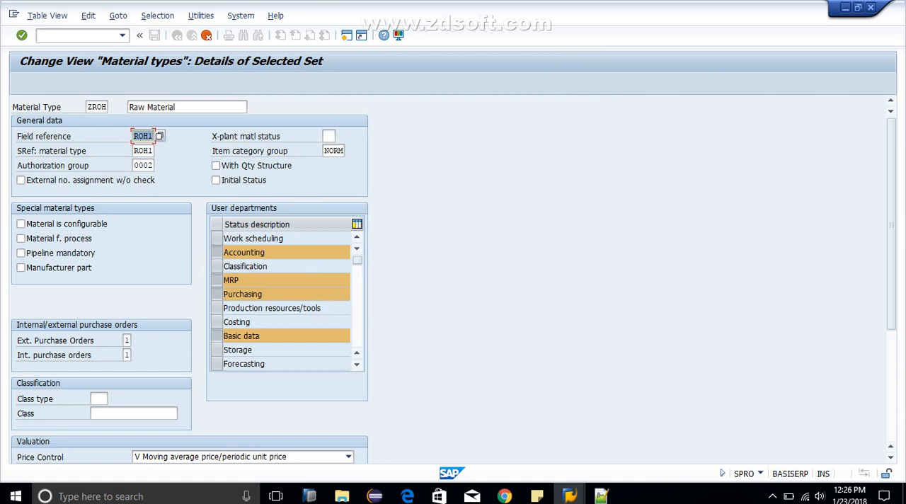
Step: Clear the authorization group of material type ZROH
click(143, 165)
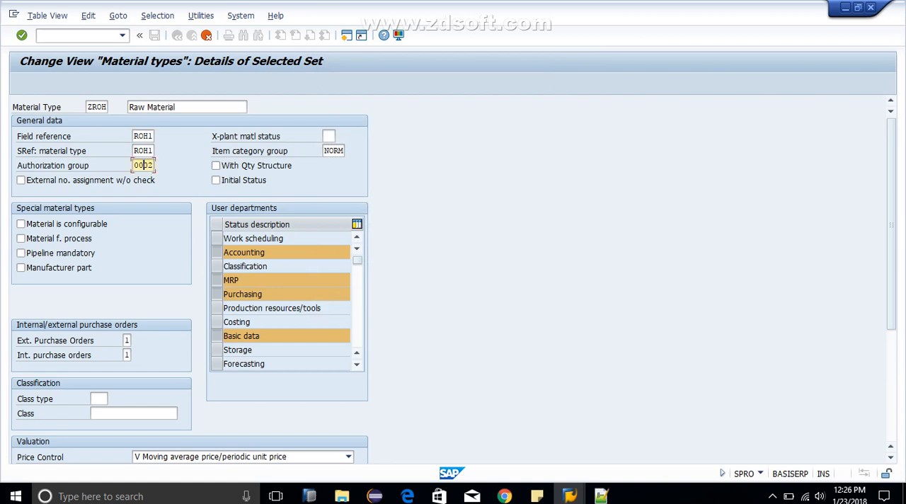
double_click(144, 165)
key(Delete)
Step: Examine the list of possible values for the item category group of material type ZROH
click(335, 150)
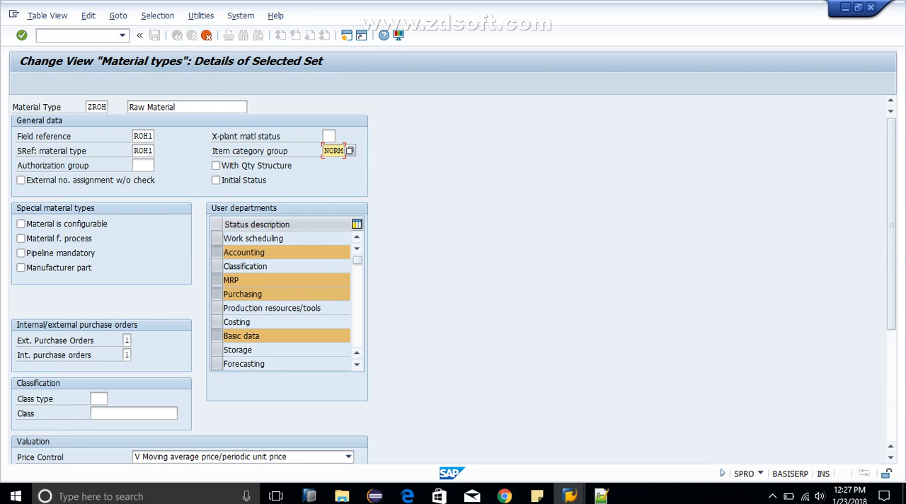
key(F4)
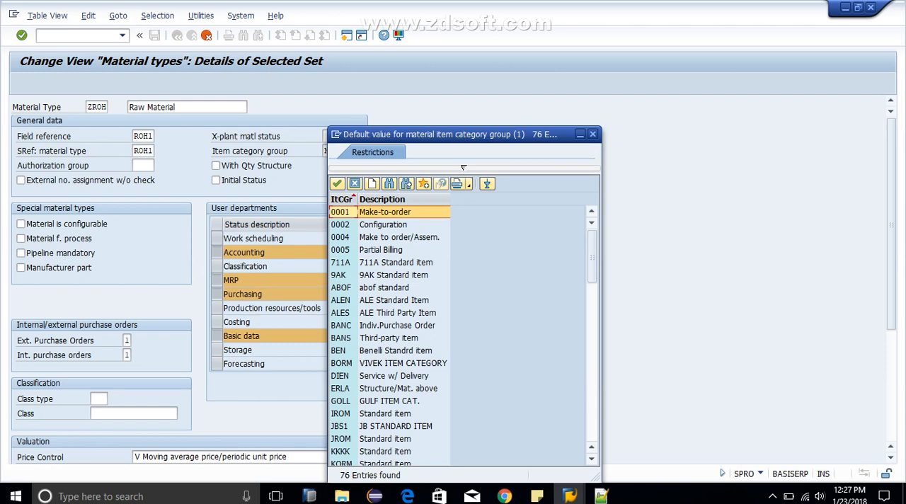
click(398, 224)
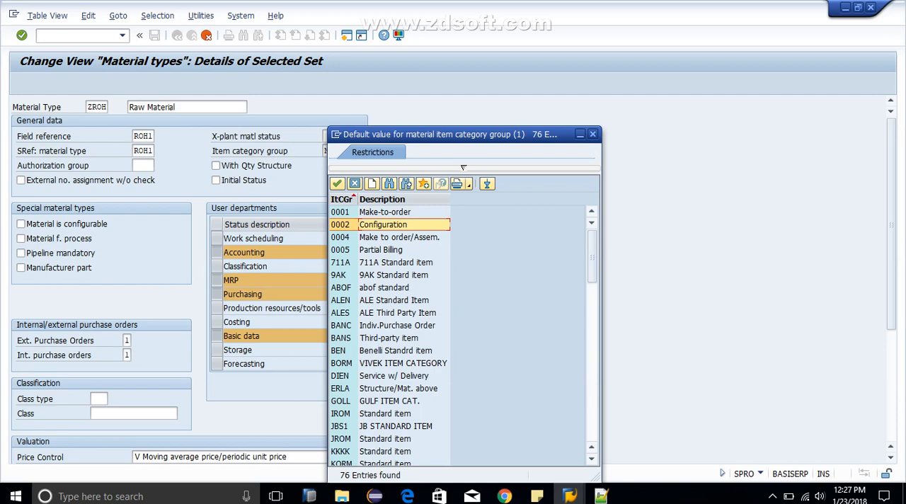
key(Down)
key(Down)
key(Down)
key(Down)
key(Down)
key(Down)
key(Down)
key(Down)
key(Down)
key(Down)
key(Down)
key(Down)
key(Down)
key(Down)
key(Down)
key(Down)
key(Down)
key(Down)
key(Down)
key(Down)
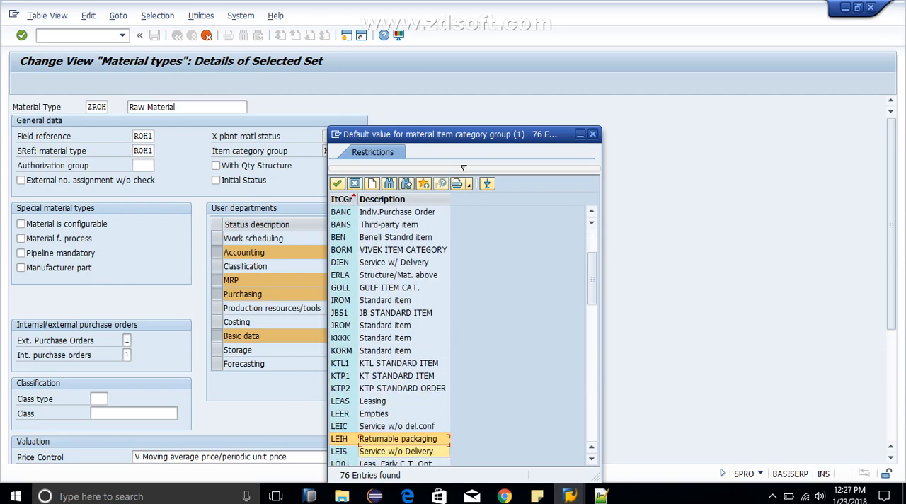
click(404, 275)
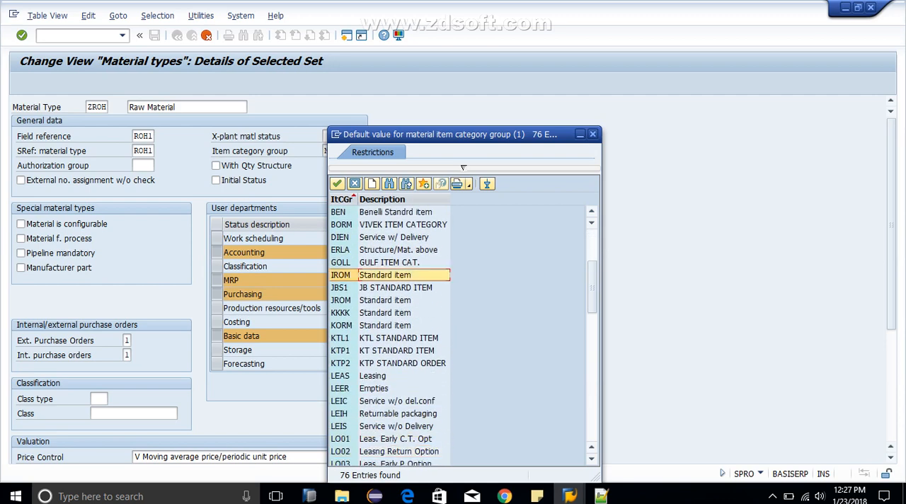
key(Down)
key(Down)
key(Down)
key(Down)
key(Down)
key(Down)
key(Down)
key(Down)
key(Down)
key(Down)
key(Down)
key(Down)
key(Down)
key(Down)
key(Down)
key(Down)
key(Down)
key(Down)
key(Down)
key(Down)
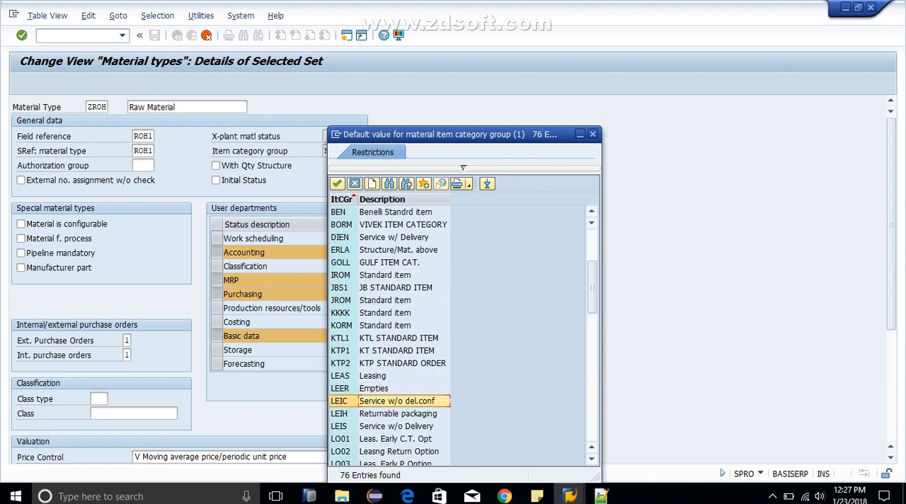
key(Down)
key(Down)
key(Down)
key(Down)
key(Down)
key(Down)
key(Down)
key(Down)
key(Down)
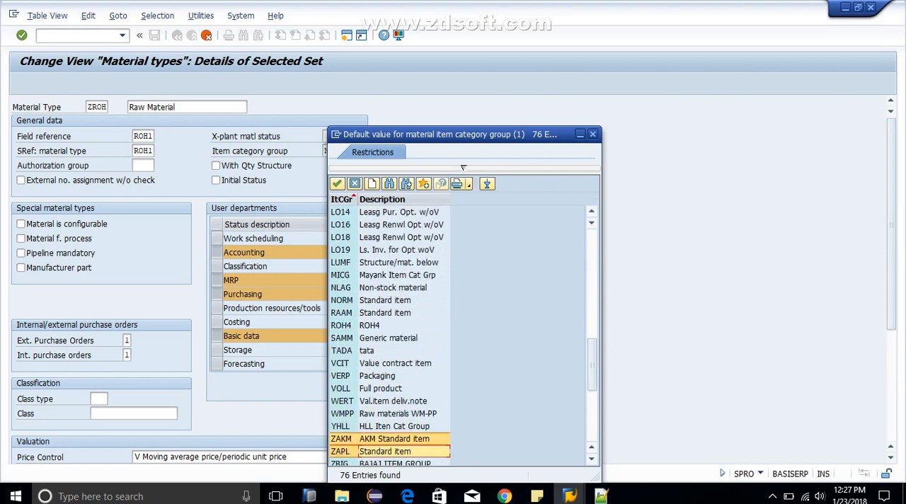
key(Down)
key(Down)
key(Down)
key(Down)
key(Down)
key(Down)
key(Down)
key(Down)
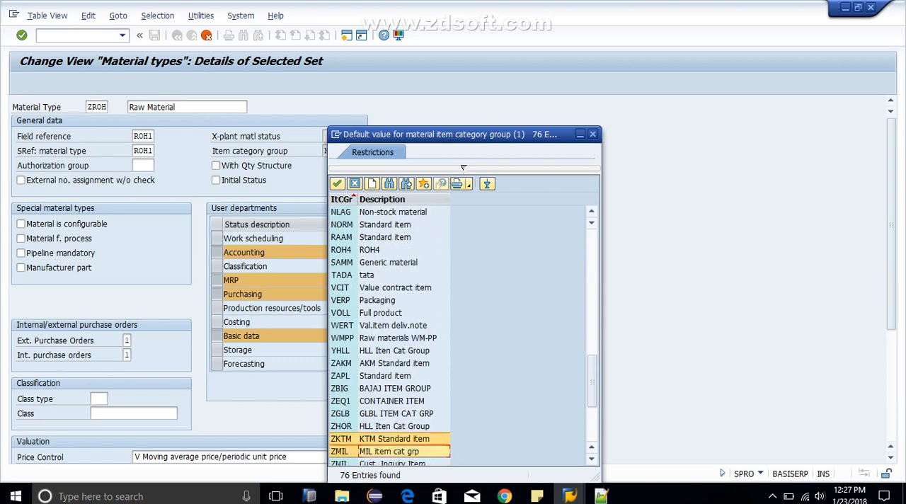
key(Down)
key(Down)
key(Down)
key(Down)
key(Down)
key(Down)
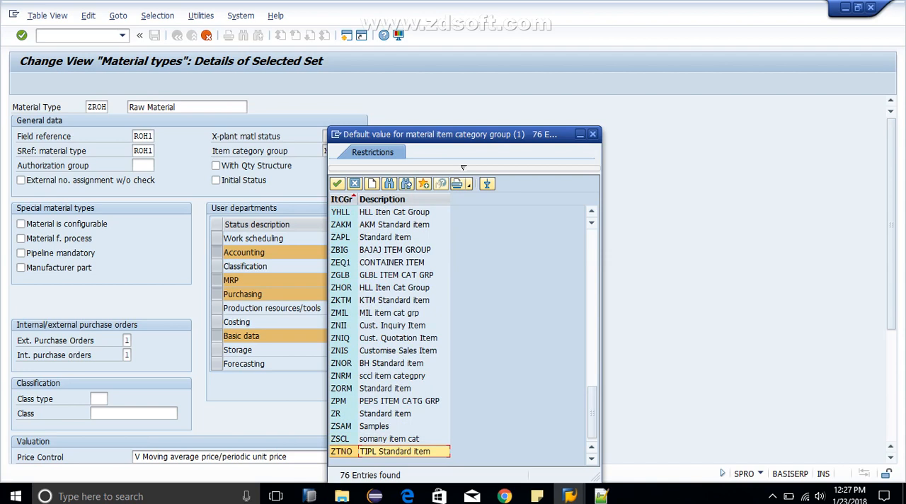
Step: Choose NORM, Standard item, as the default item category group for material type ZROH
click(394, 300)
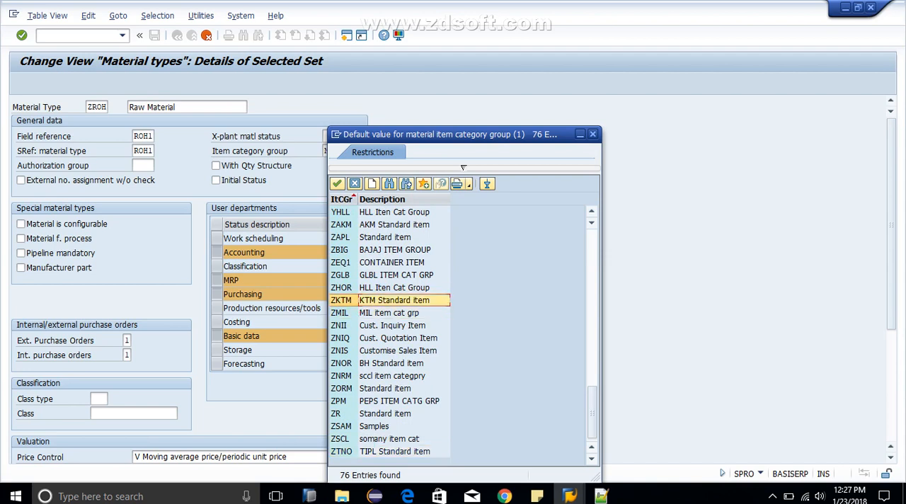
key(Up)
key(Up)
key(Up)
key(Up)
key(Up)
key(Up)
key(Up)
key(Up)
key(Up)
key(Up)
key(Up)
key(Up)
key(Up)
key(Up)
key(Up)
key(Up)
key(Up)
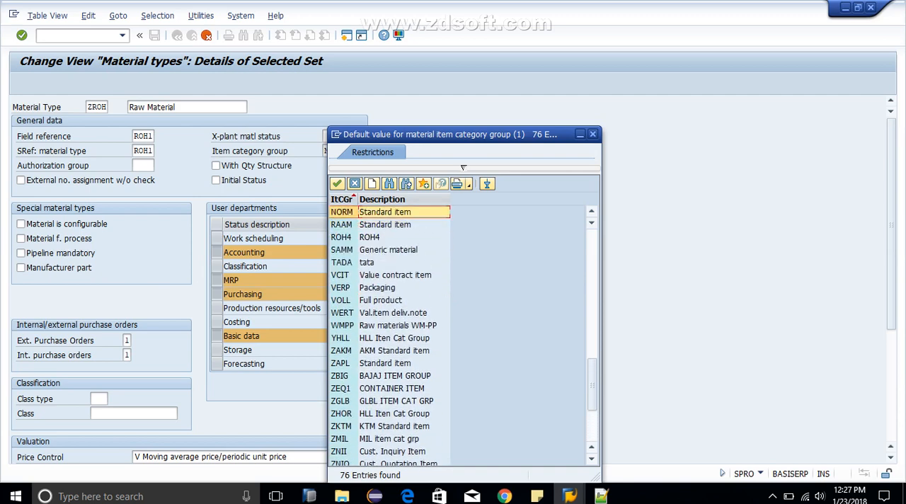
key(Return)
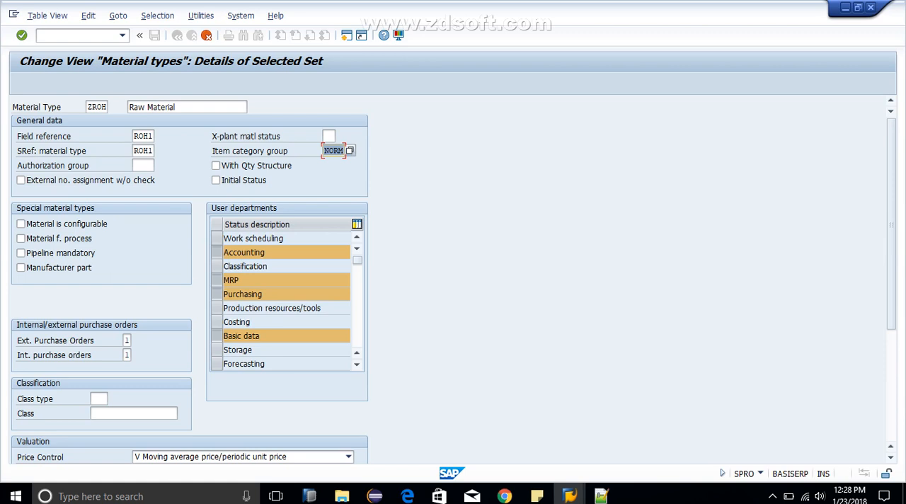
Step: Set the external purchase orders option of material type ZROH to 2, External purchase orders allowed
click(126, 341)
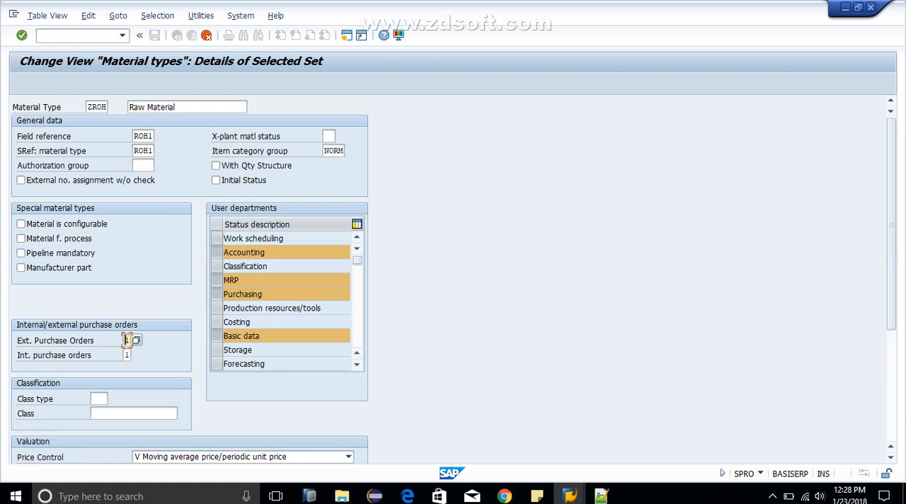
key(F4)
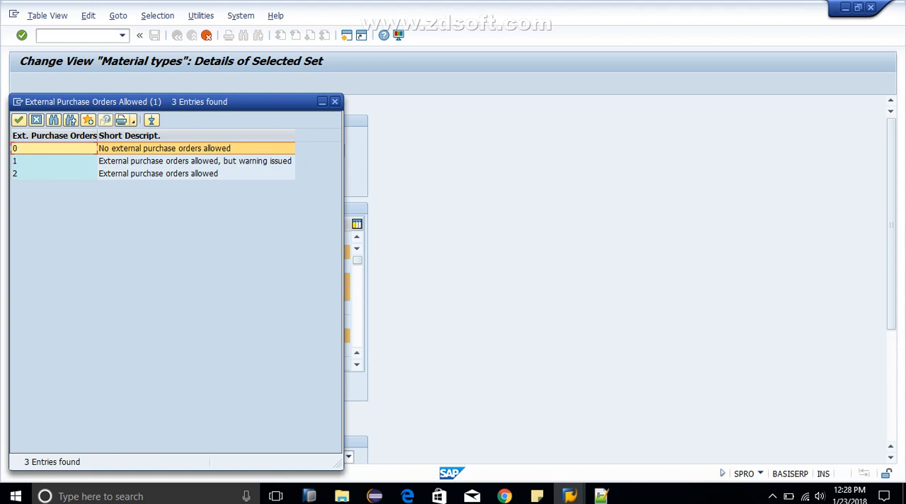
double_click(158, 173)
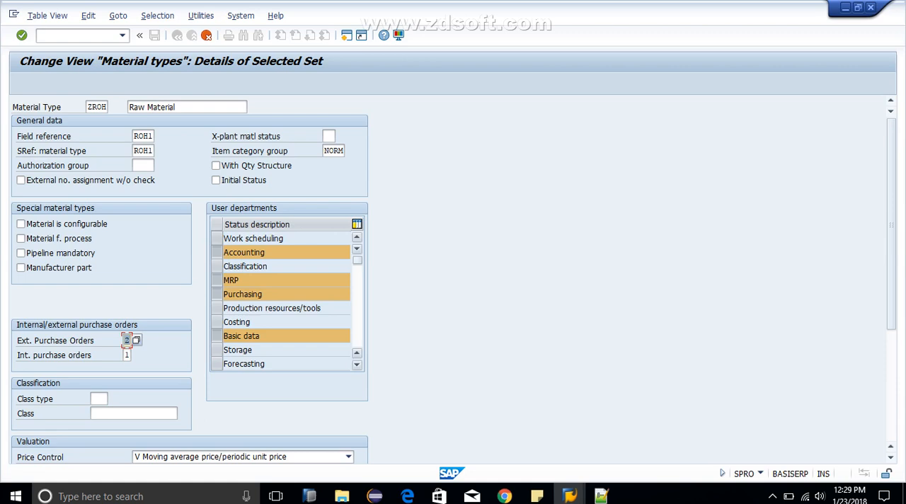
Step: Discard the pending copy of the material type and return to the material types overview
click(357, 365)
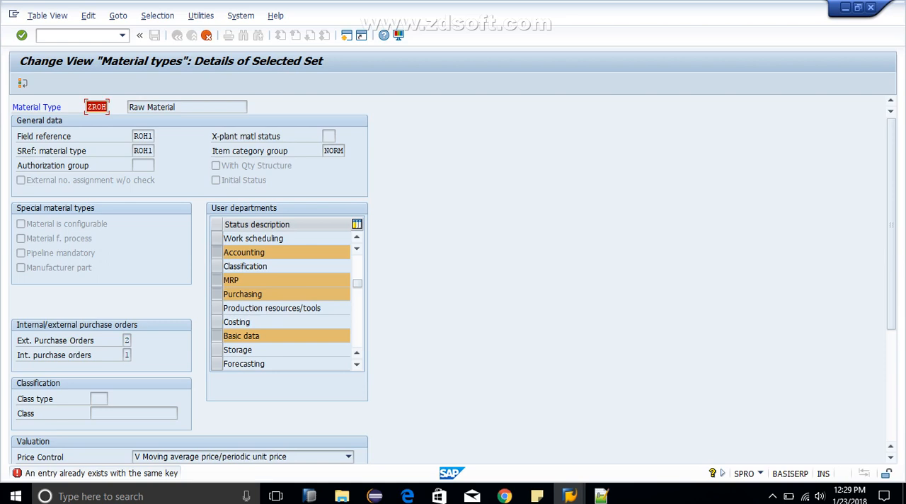
click(206, 35)
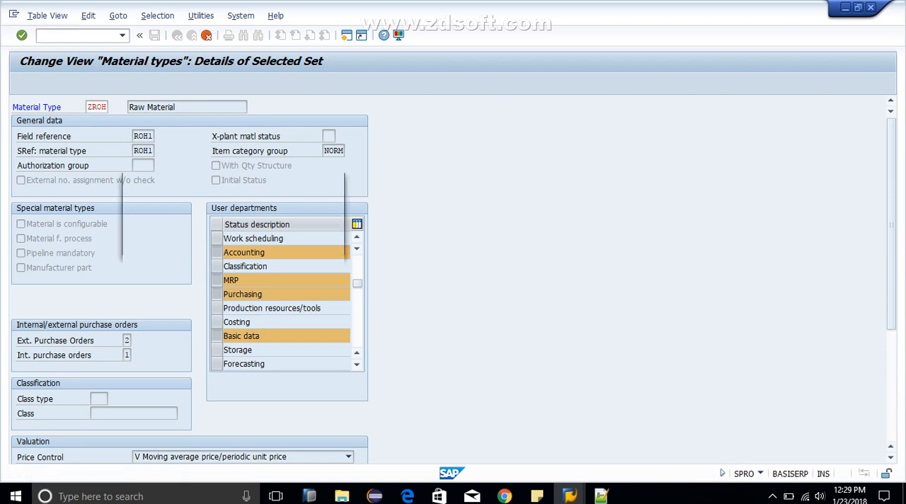
click(180, 244)
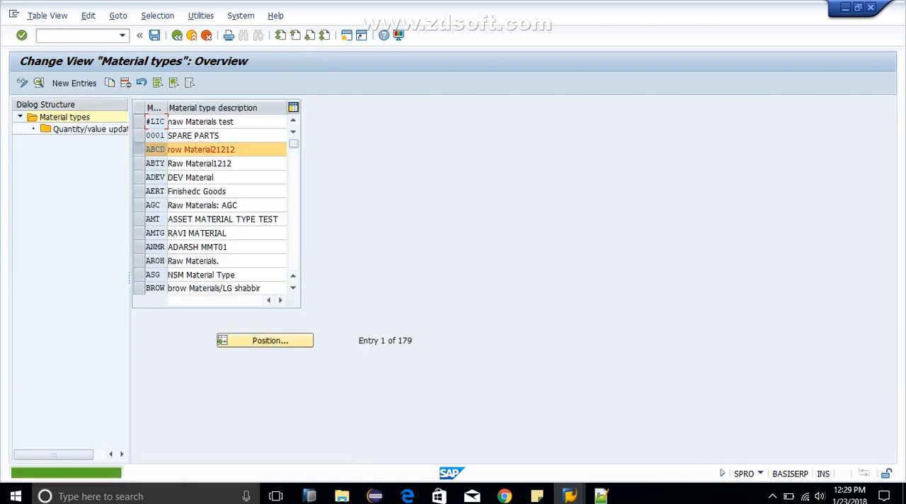
Step: Find and select the existing material type ZROH, delete it together with the selected ABCD entry, and save
click(265, 341)
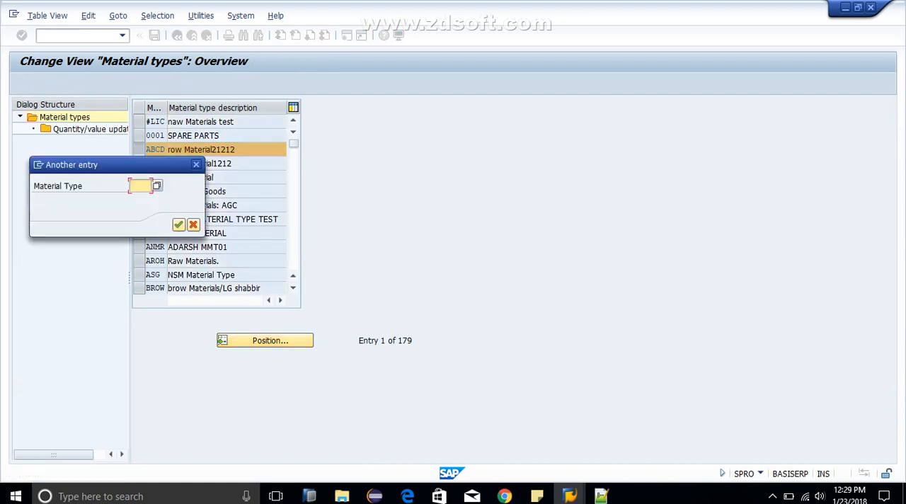
text(ZROH)
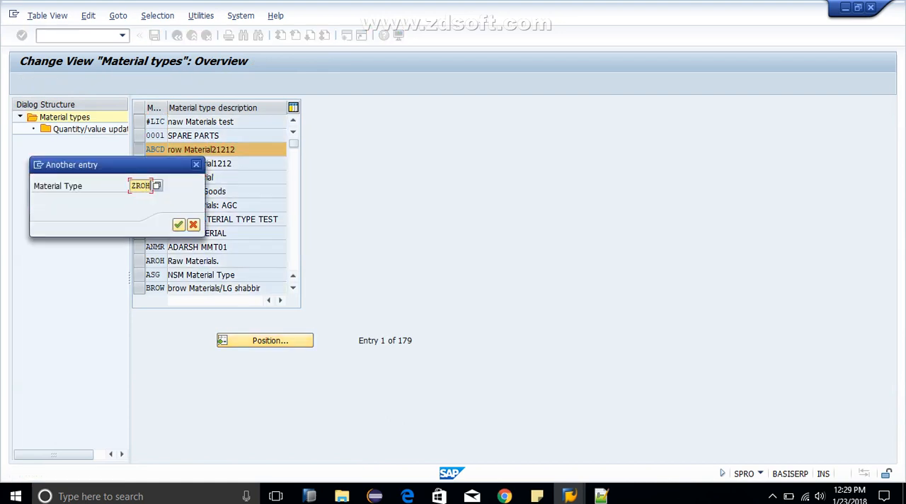
key(Return)
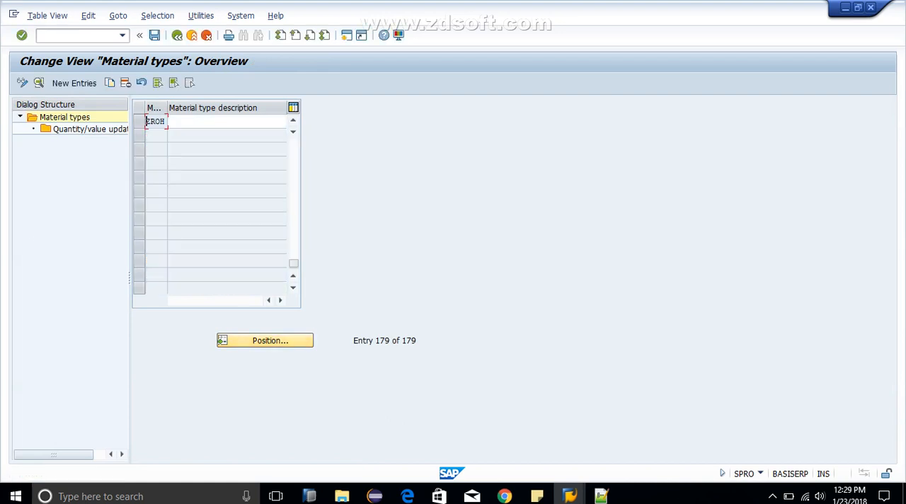
click(139, 121)
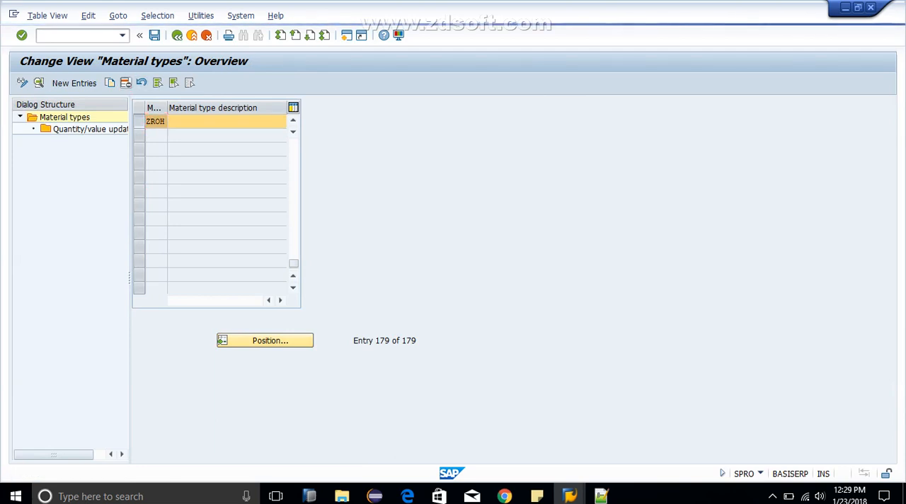
click(154, 35)
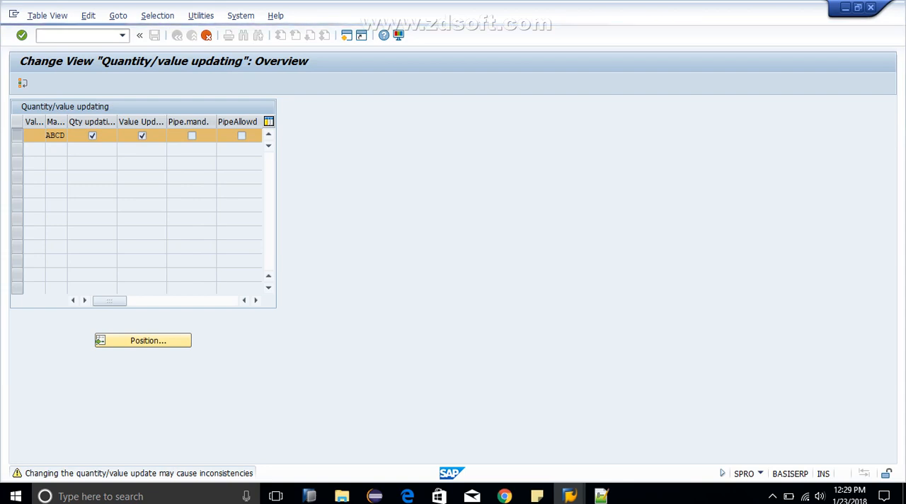
key(Return)
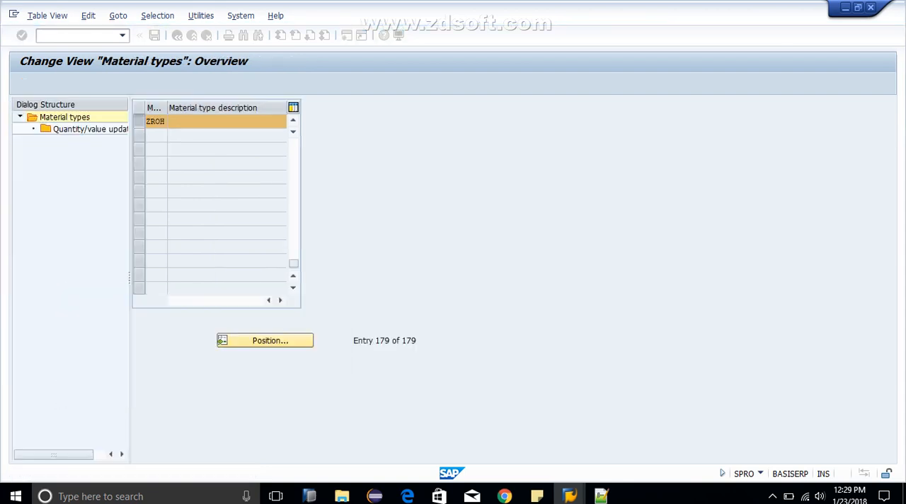
key(ctrl+s)
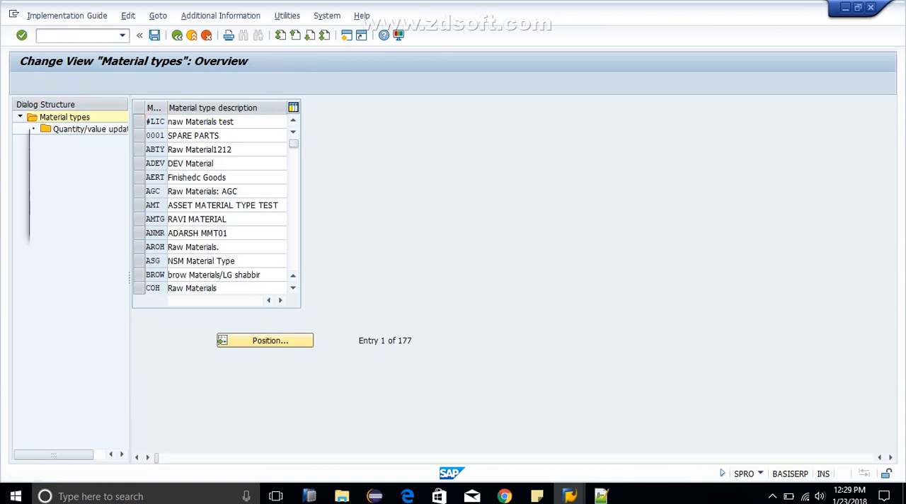
key(Return)
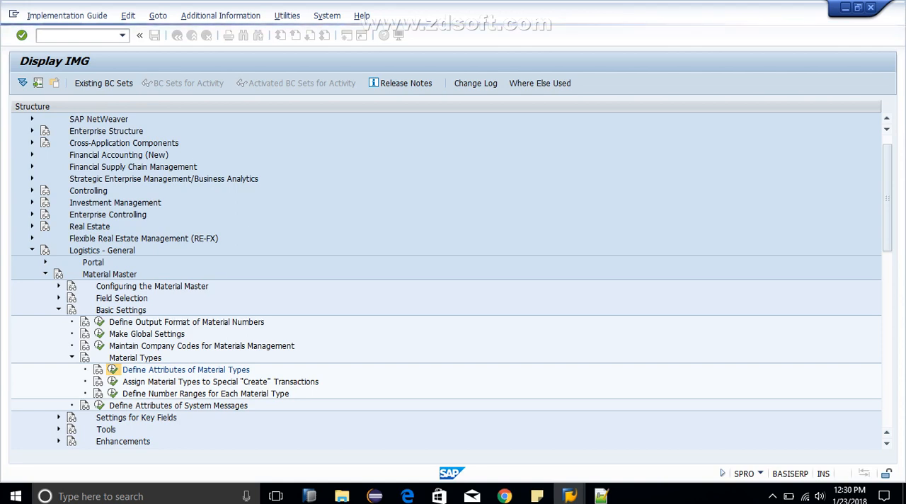
Step: Reopen Define Attributes of Material Types and start copying material type 0001 SPARE PARTS with ZROH as the target type
click(112, 370)
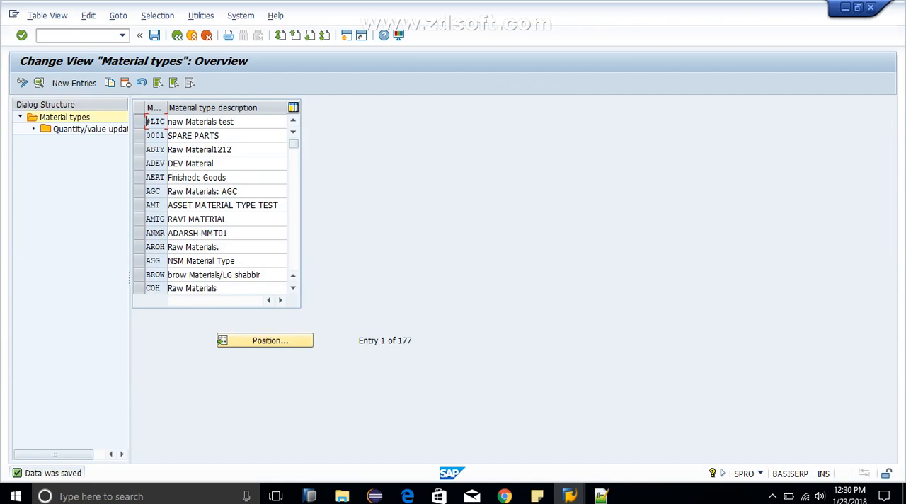
click(264, 340)
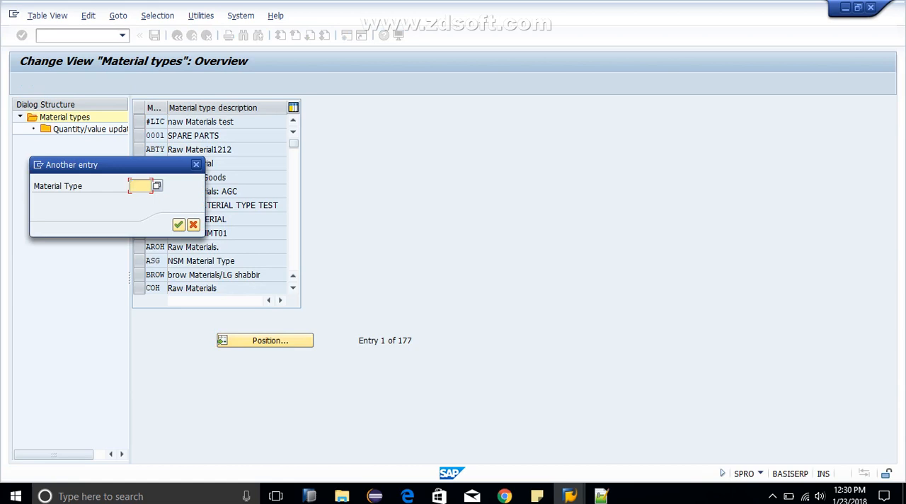
click(196, 165)
click(140, 135)
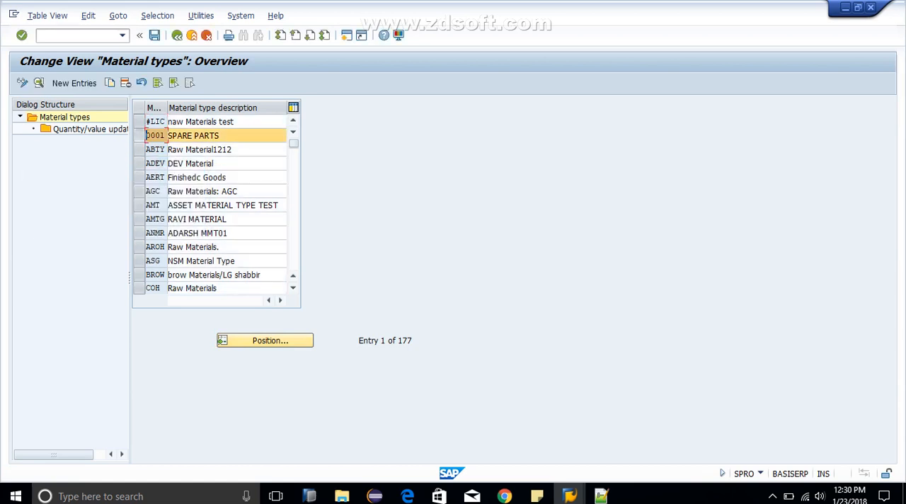
click(110, 83)
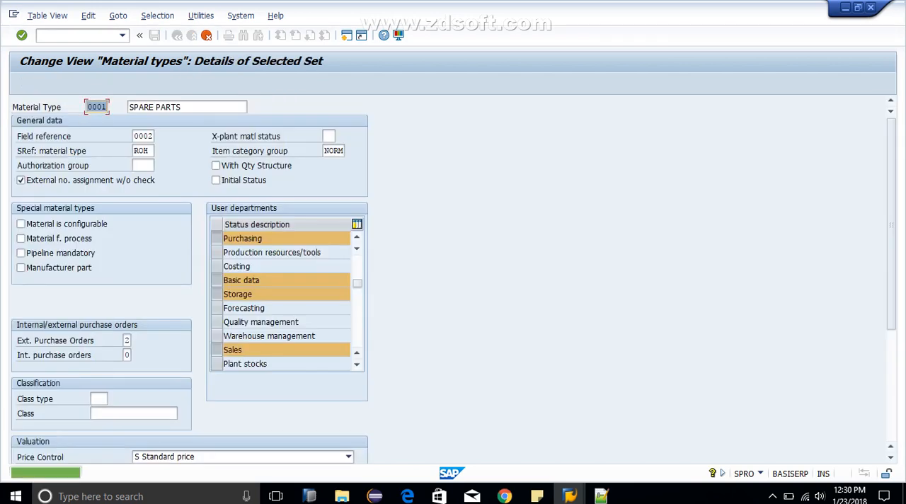
text(ZROH)
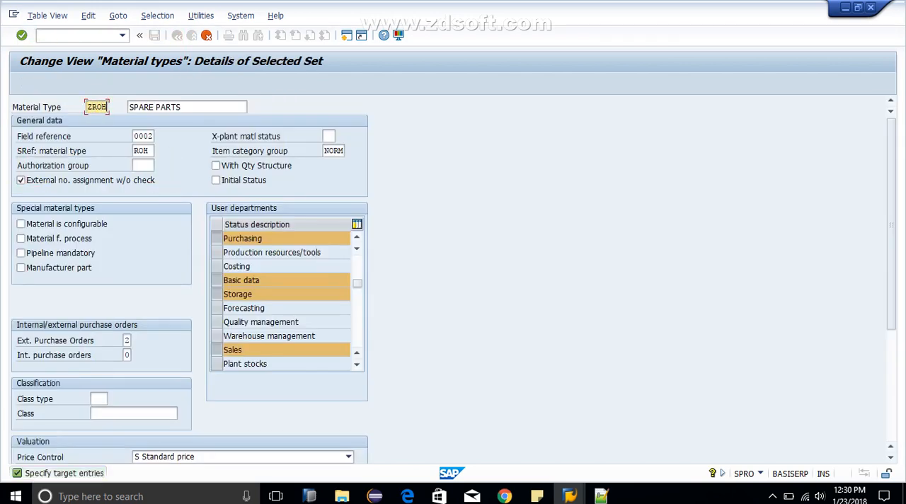
key(Tab)
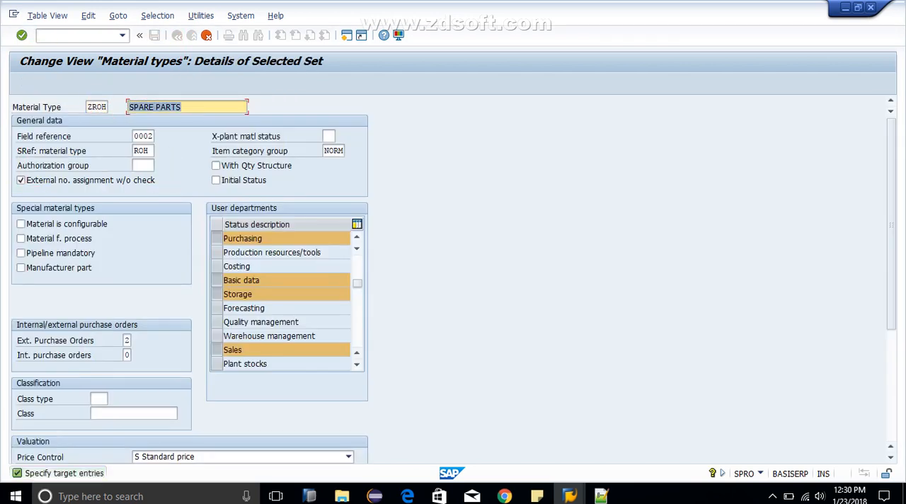
key(Tab)
key(Tab)
key(Tab)
key(Tab)
key(Tab)
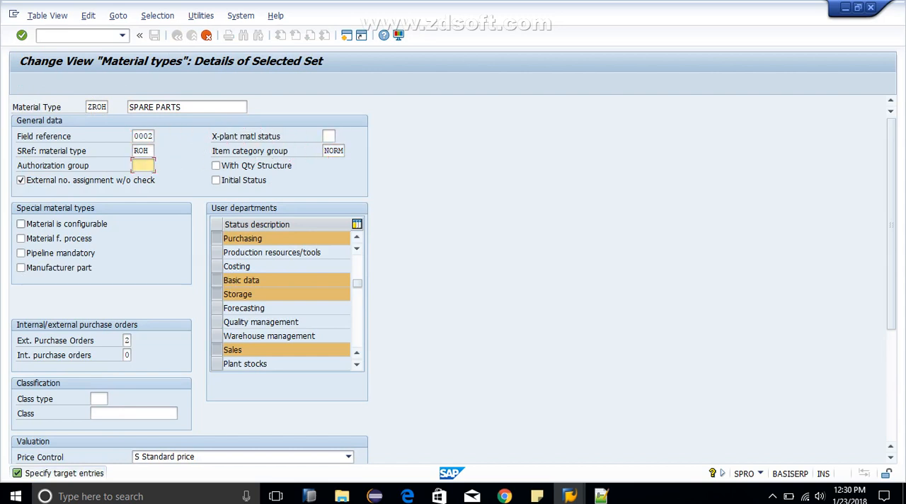
Step: Remove Sales from the user departments of material type ZROH, keeping Storage selected
click(126, 340)
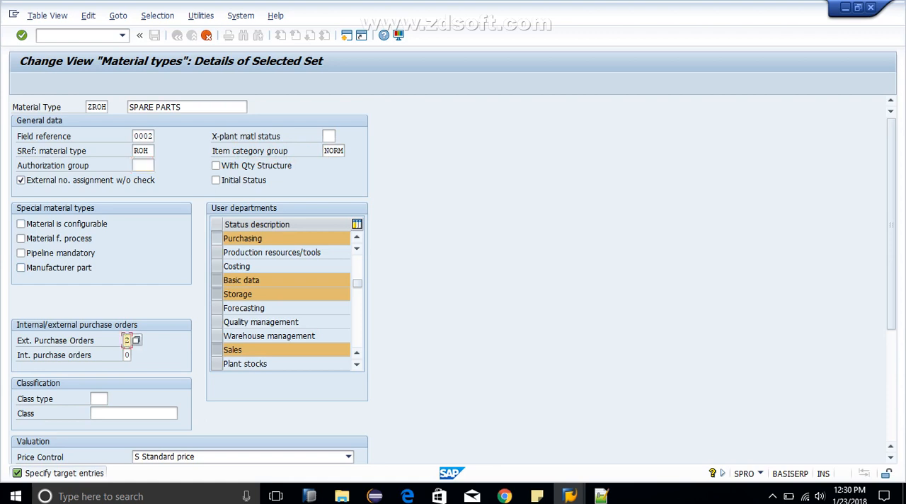
click(217, 293)
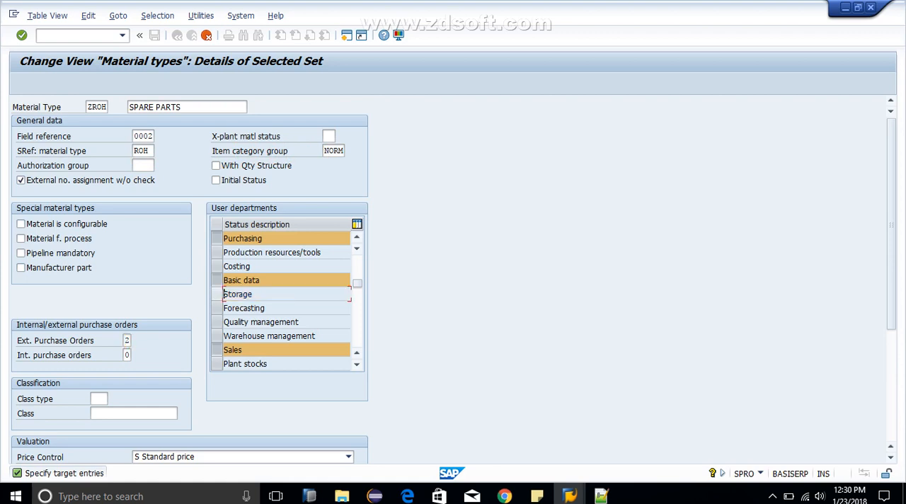
click(217, 294)
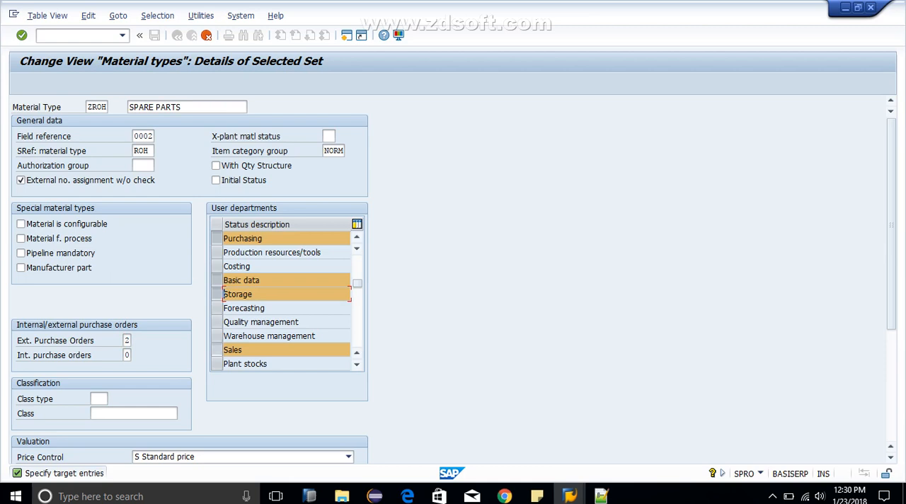
click(217, 350)
Step: Review the full list of user departments to check which ones are selected for material type ZROH
click(356, 364)
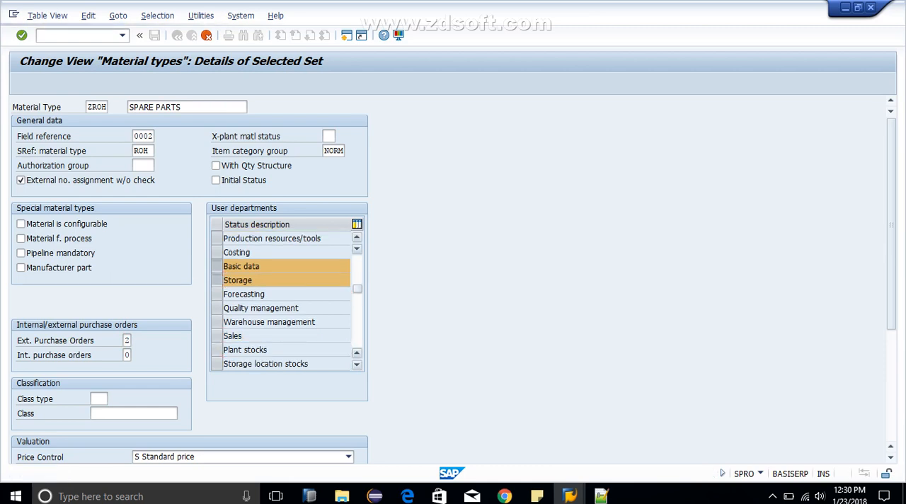
click(356, 364)
click(356, 364)
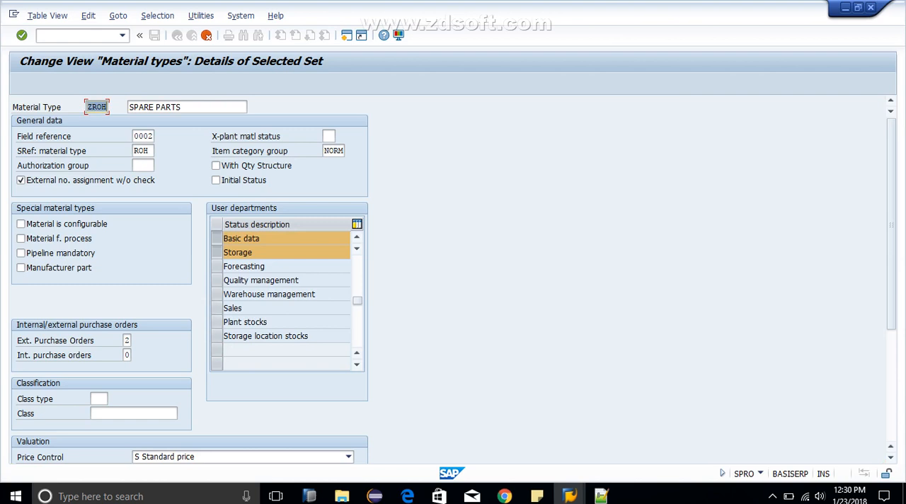
click(357, 237)
click(357, 238)
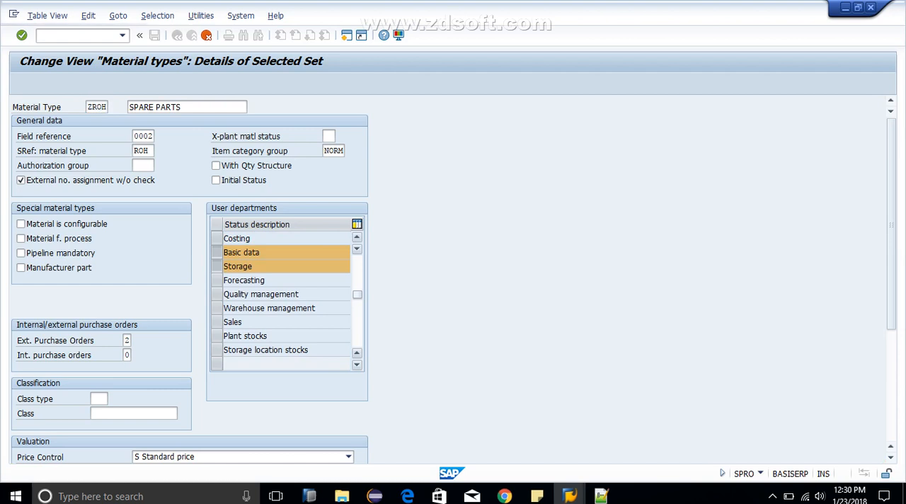
click(356, 237)
click(357, 238)
click(356, 237)
click(357, 238)
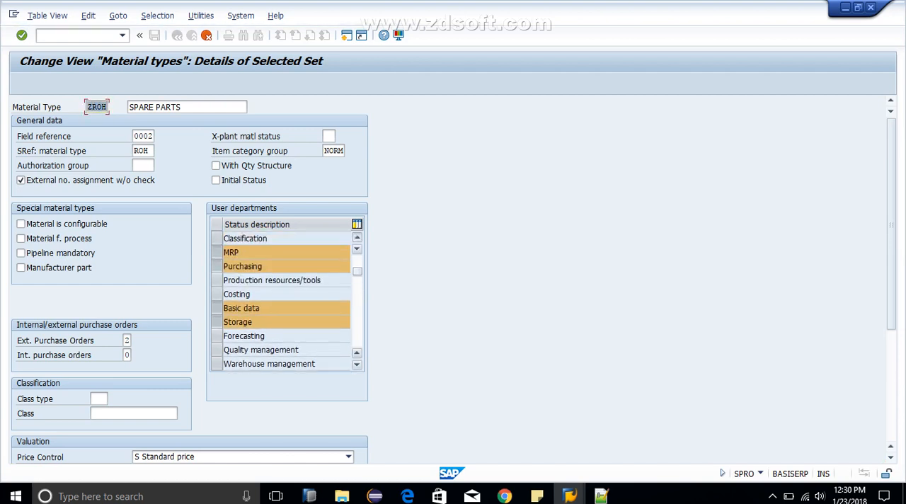
click(357, 238)
click(357, 238)
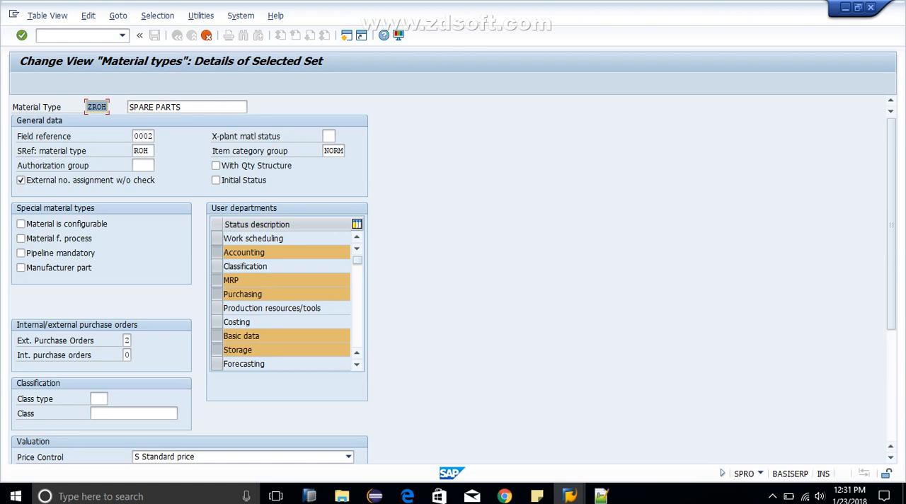
Step: Complete the copy of material type ZROH, including its dependent quantity/value updating entries
key(Return)
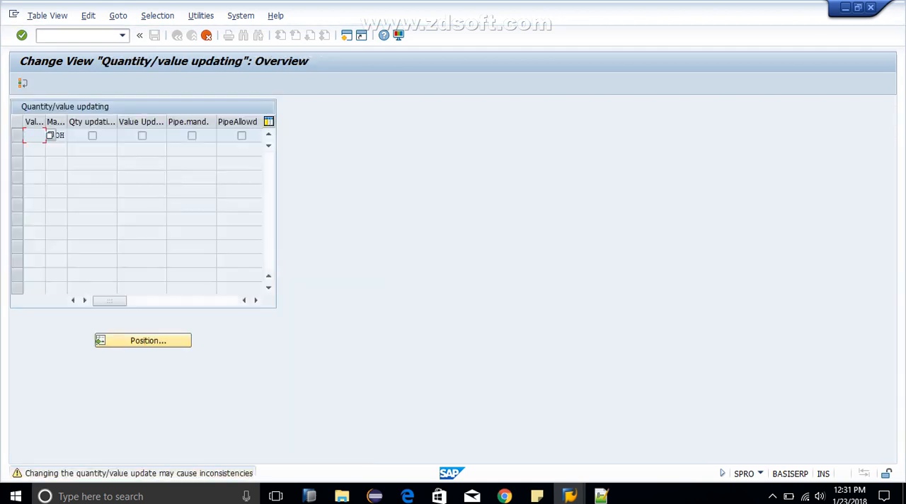
key(Return)
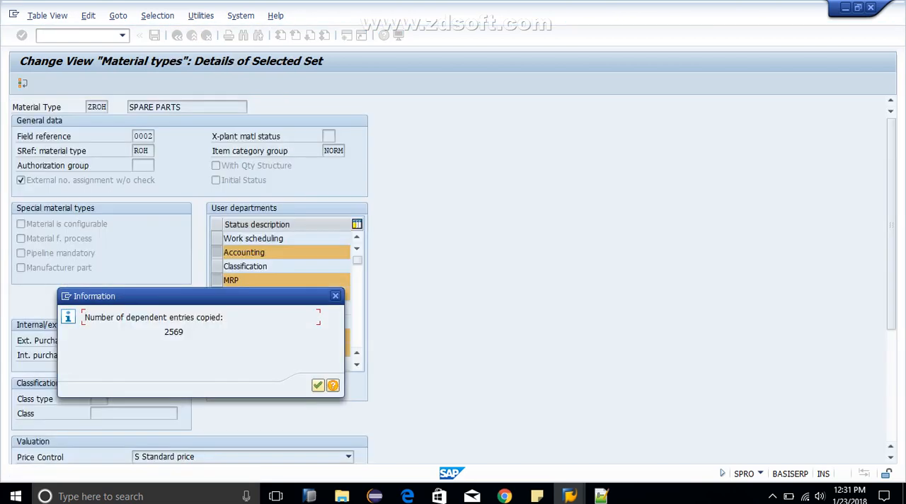
key(Return)
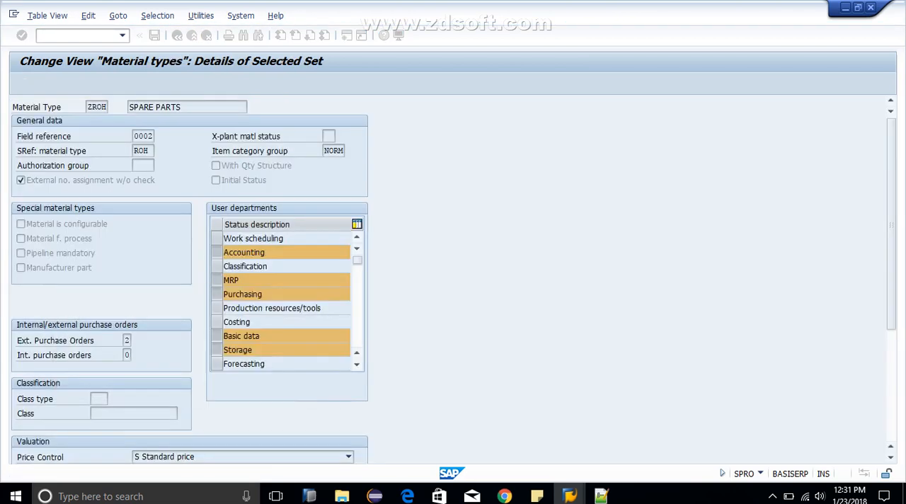
Step: Select material type ZROH in the overview and open its Quantity/value updating settings
double_click(91, 130)
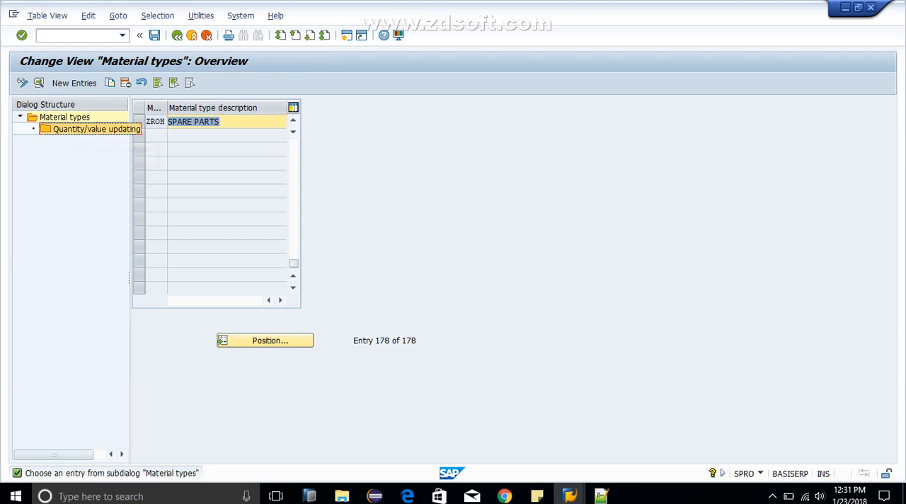
click(145, 122)
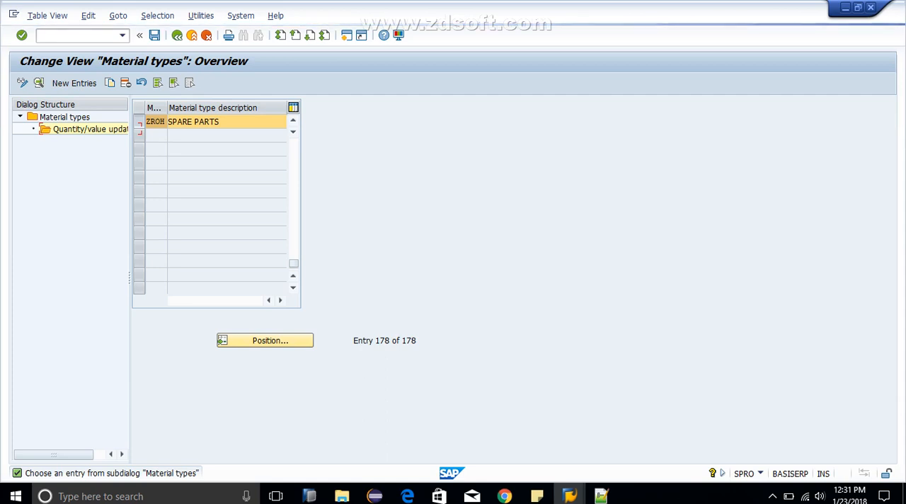
double_click(82, 129)
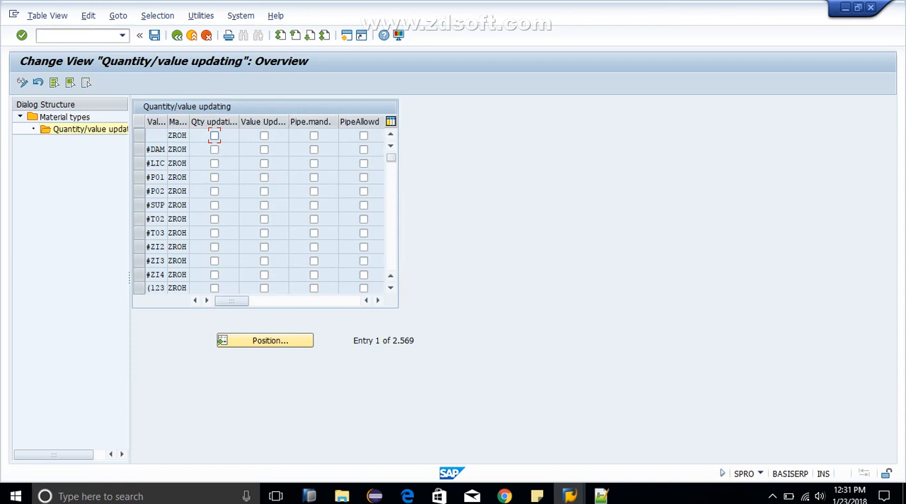
Step: Widen the Qty updating and Value Update columns of the quantity/value updating table so their headings are readable
drag(238, 122, 253, 122)
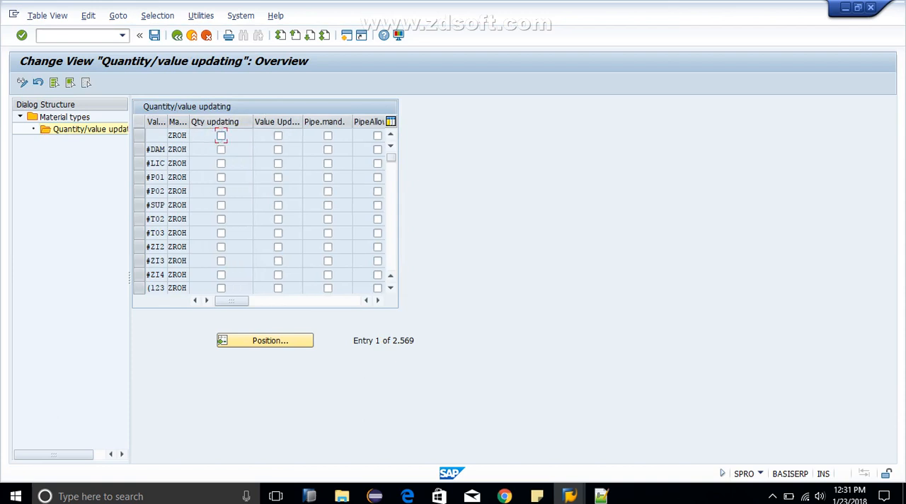
click(278, 124)
drag(302, 122, 321, 122)
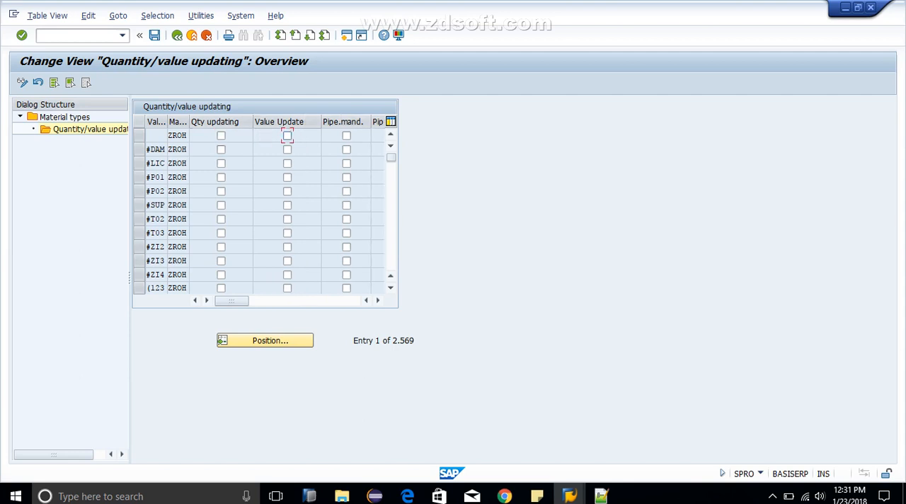
Step: Turn on quantity and value updating for material type ZROH in valuation area ZSCL and save
click(265, 340)
text(ZSCL)
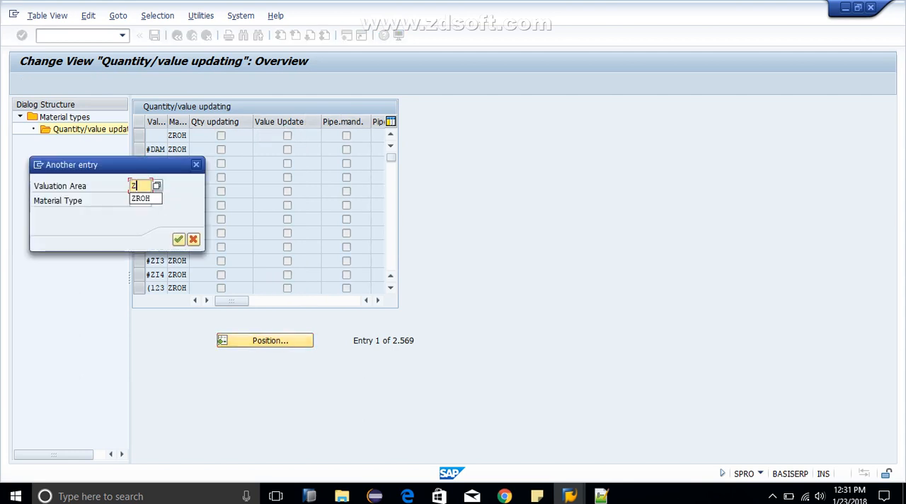
key(Return)
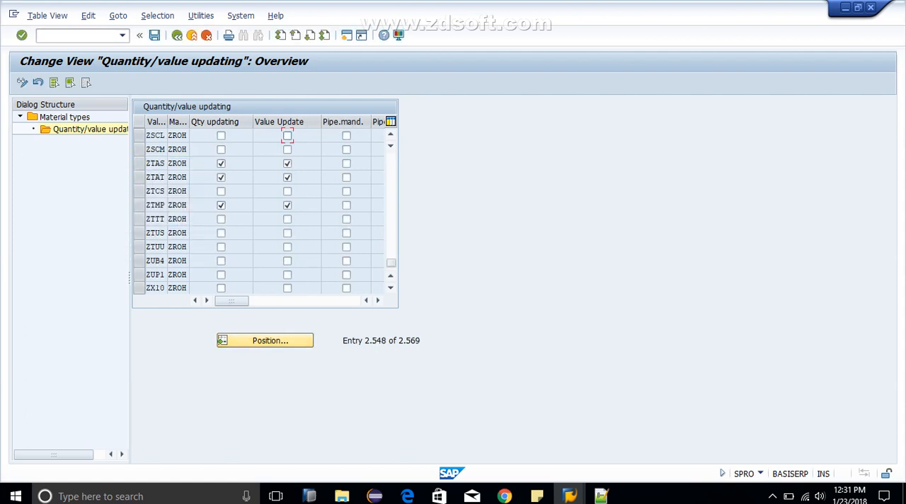
click(221, 135)
key(ctrl+s)
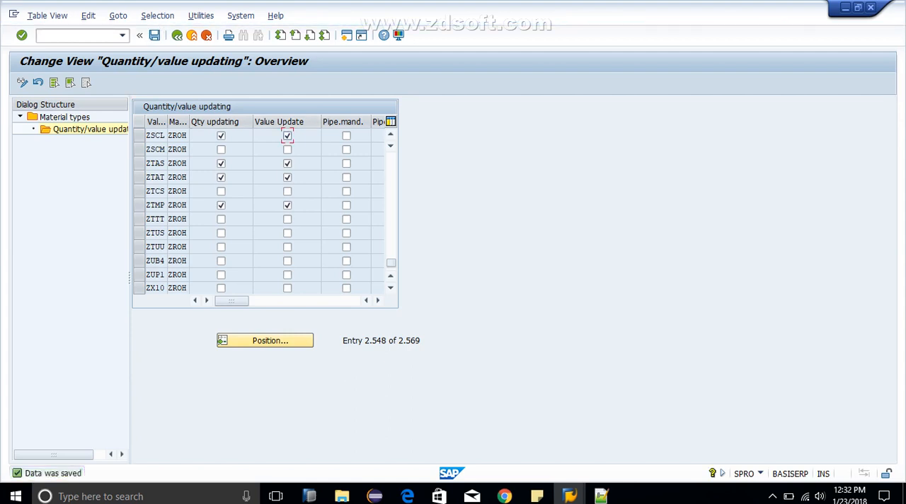
Step: Return to the Implementation Guide and open the number range intervals for material types in change mode
click(192, 35)
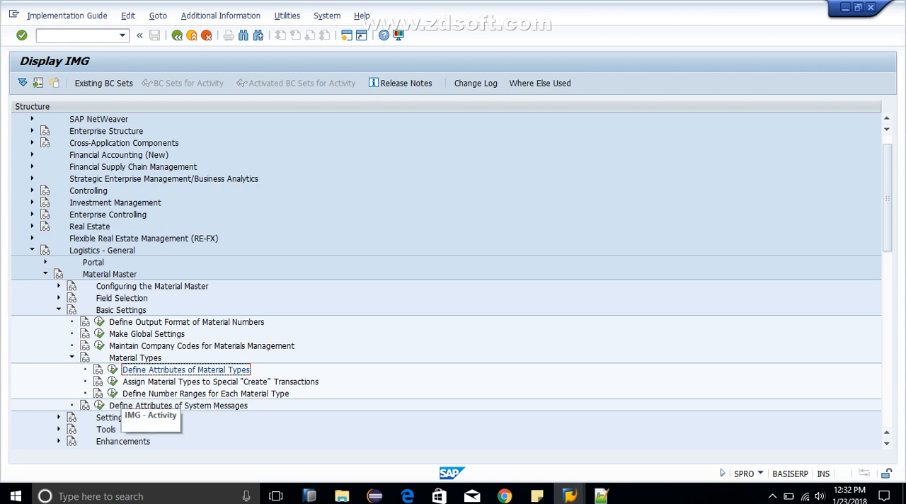
click(113, 394)
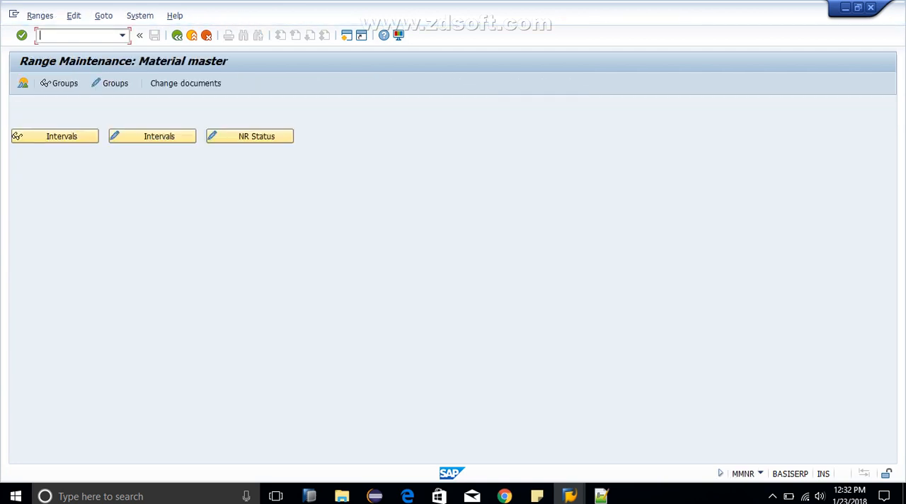
click(152, 136)
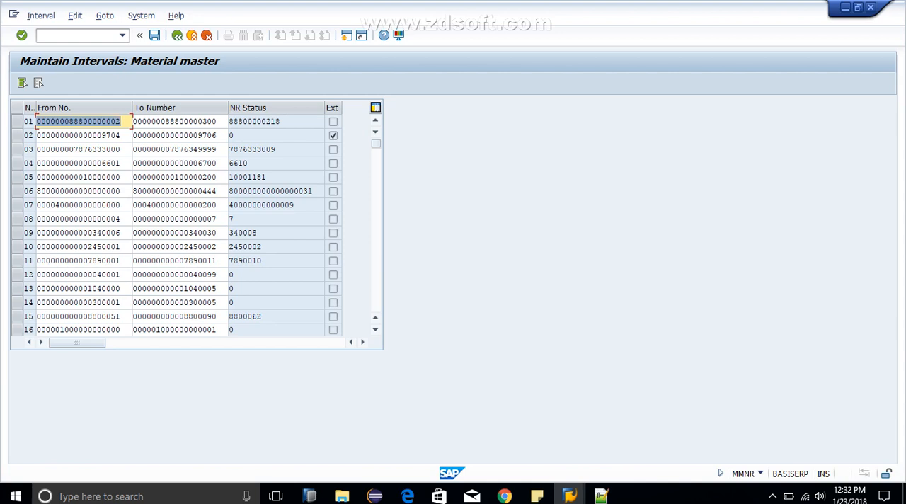
Step: Examine the From and To numbers of number range interval 12, then leave the interval list
drag(42, 274, 102, 275)
click(102, 275)
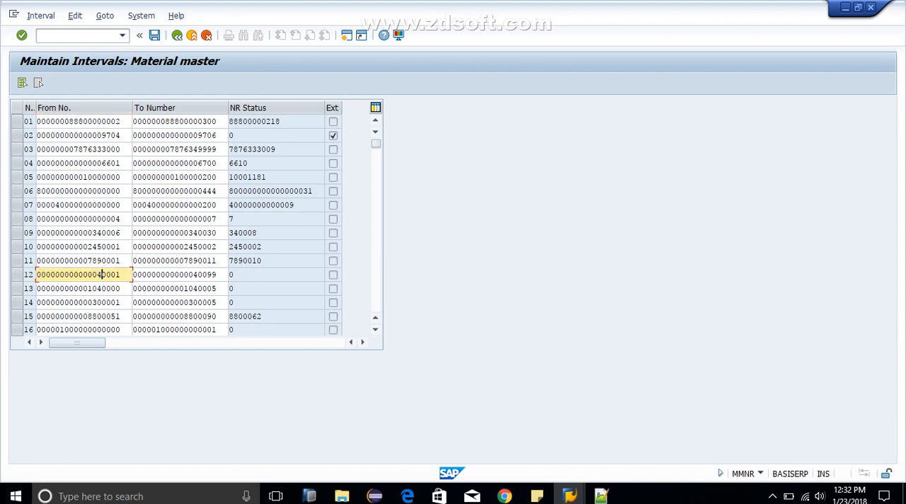
click(193, 275)
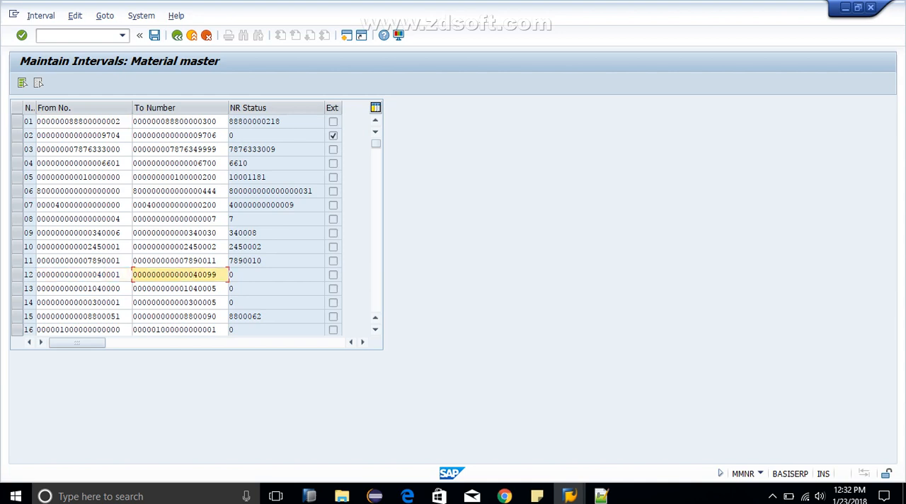
click(116, 275)
click(120, 275)
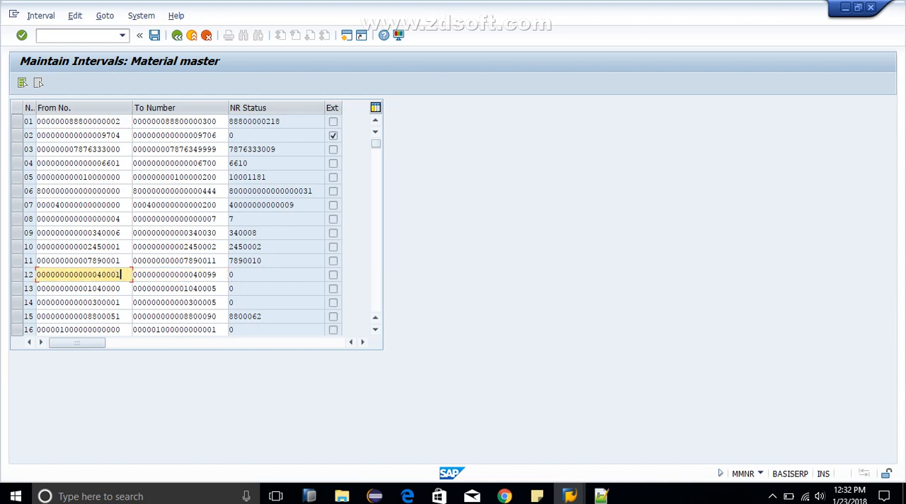
click(116, 275)
key(Left)
key(Left)
key(Left)
drag(25, 275, 34, 275)
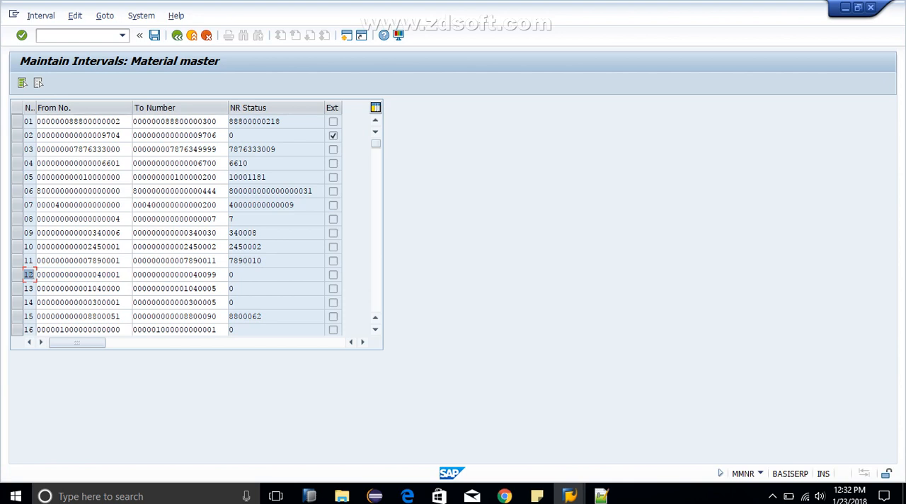
click(177, 35)
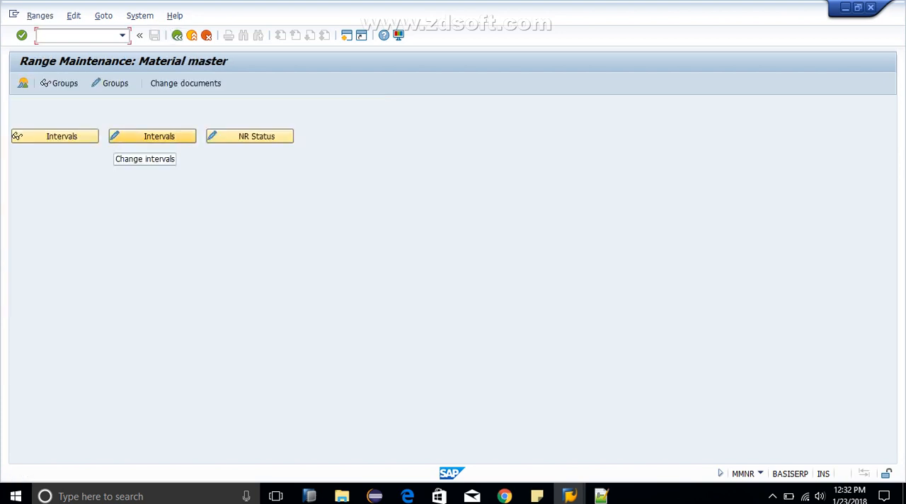
Step: Display the material master number range groups and find element ZROH in the list
click(61, 84)
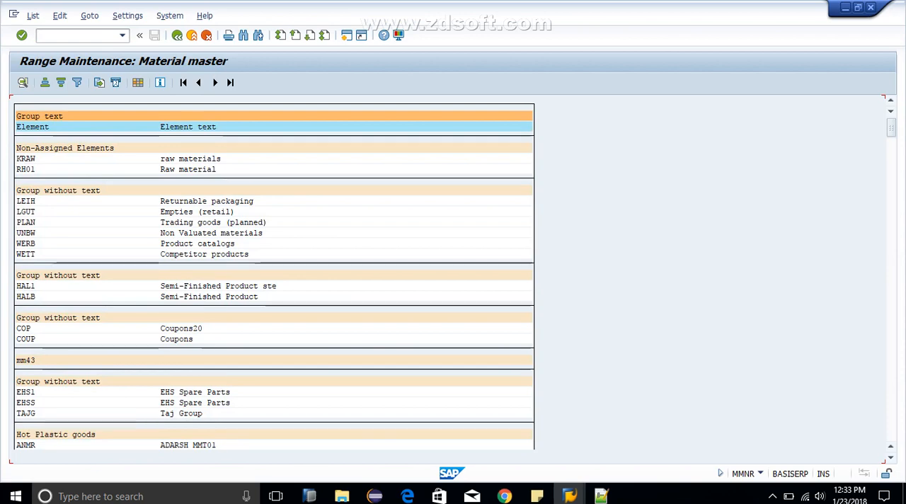
click(167, 169)
key(ctrl+f)
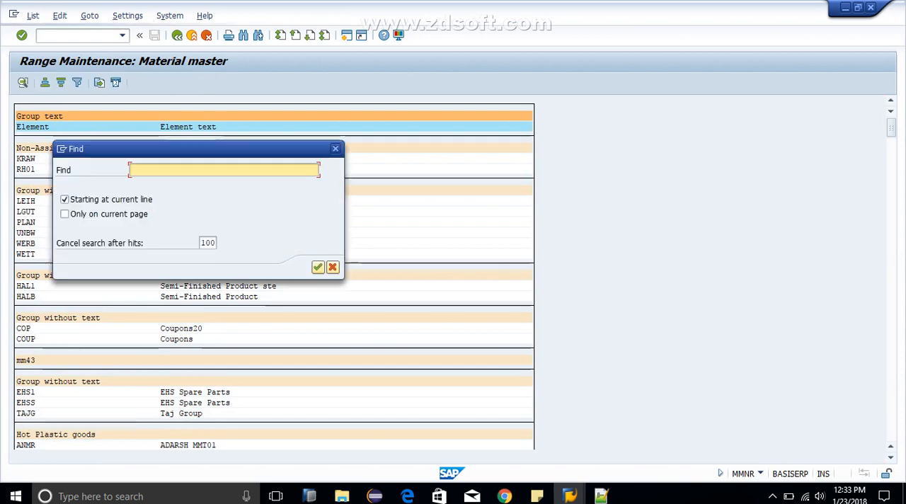
text(ZROH)
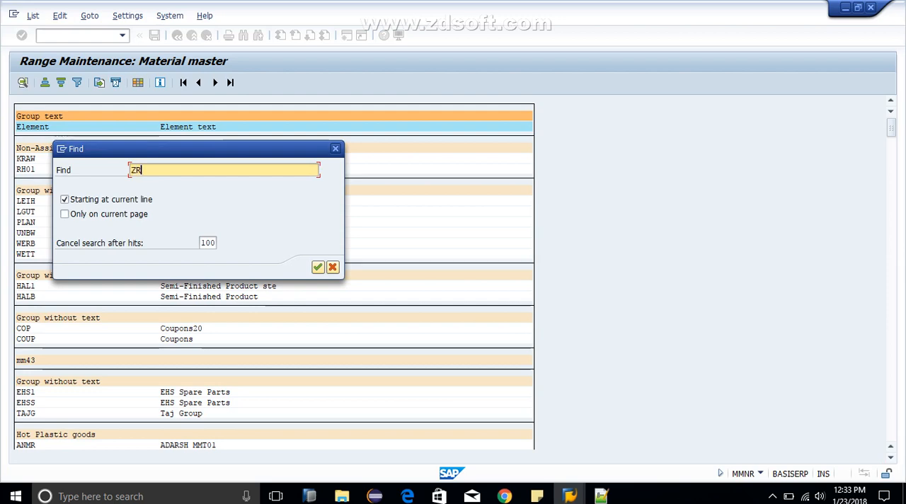
key(Return)
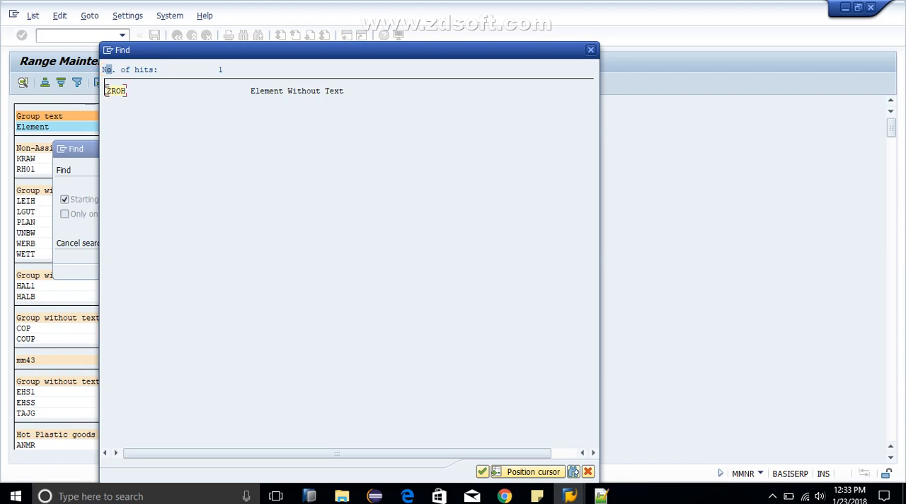
double_click(113, 90)
click(27, 148)
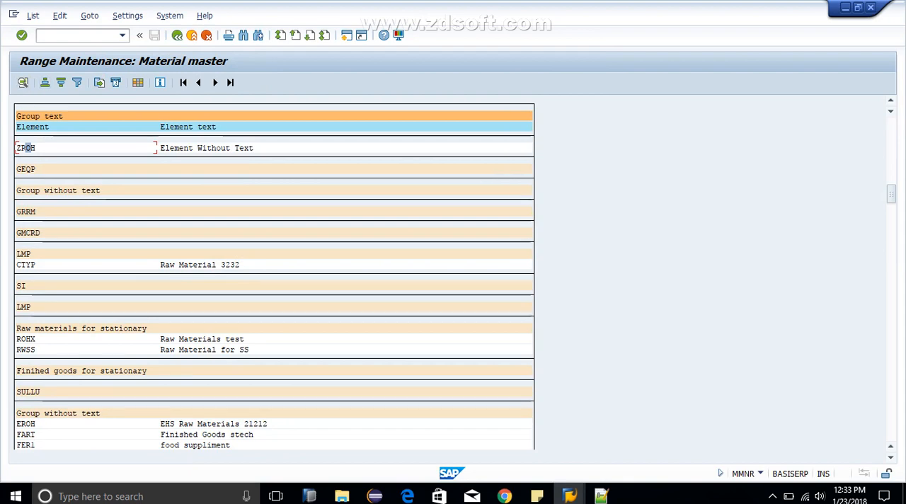
Step: Check which number range number is assigned in the details of element ZROH, then return to the range maintenance start screen
click(177, 148)
click(28, 147)
click(23, 83)
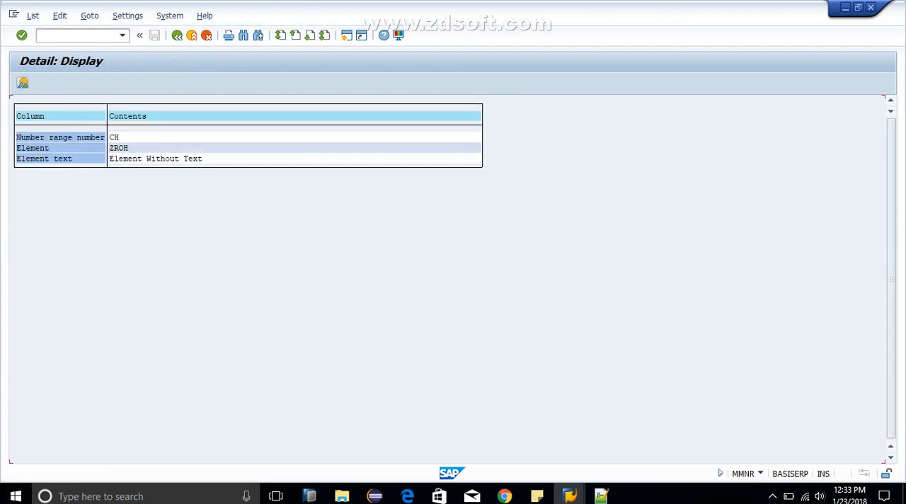
click(126, 137)
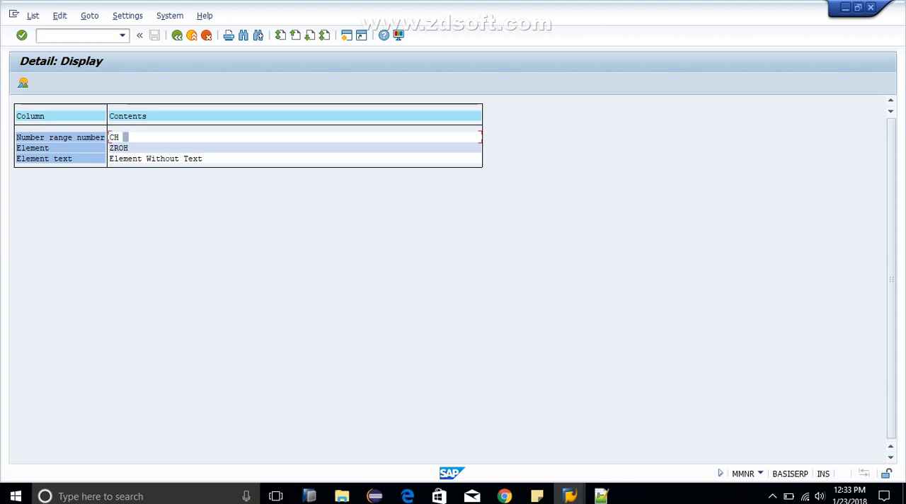
click(52, 138)
click(111, 134)
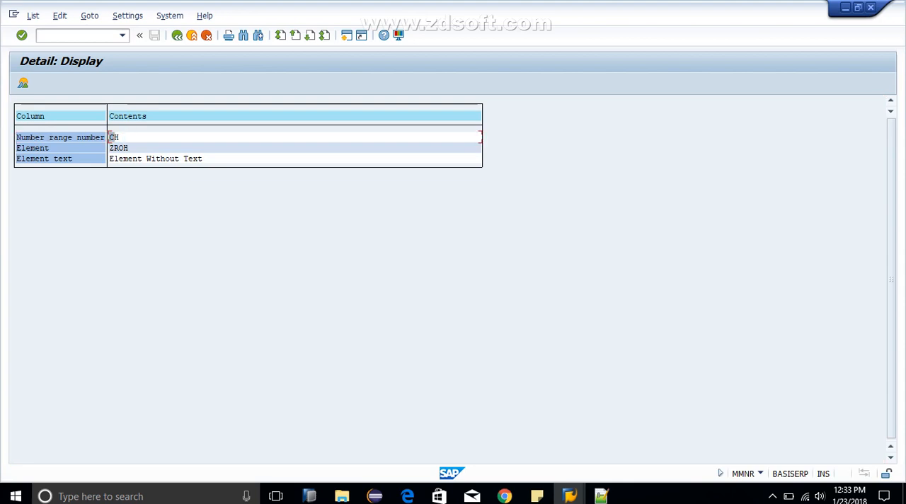
double_click(110, 136)
click(130, 148)
click(177, 36)
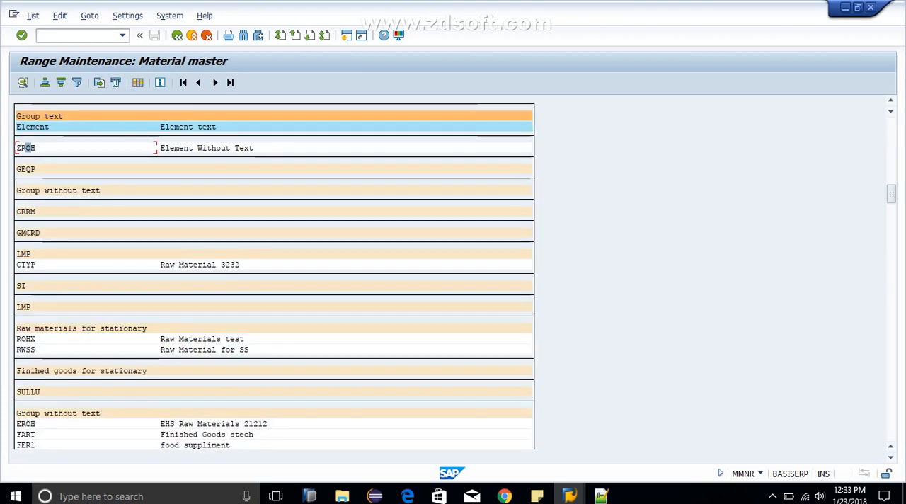
click(177, 35)
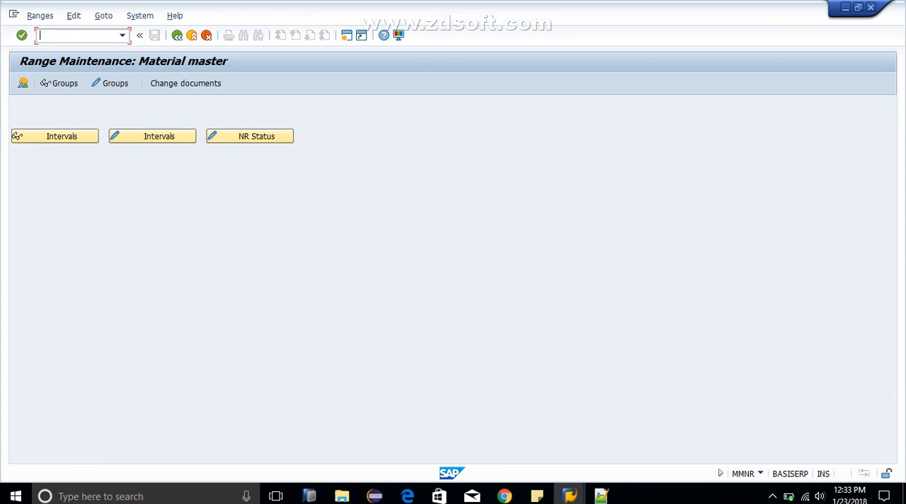
Step: Open the number range groups for maintenance and locate element ZROH in the list
key(XF86MonBrightnessUp)
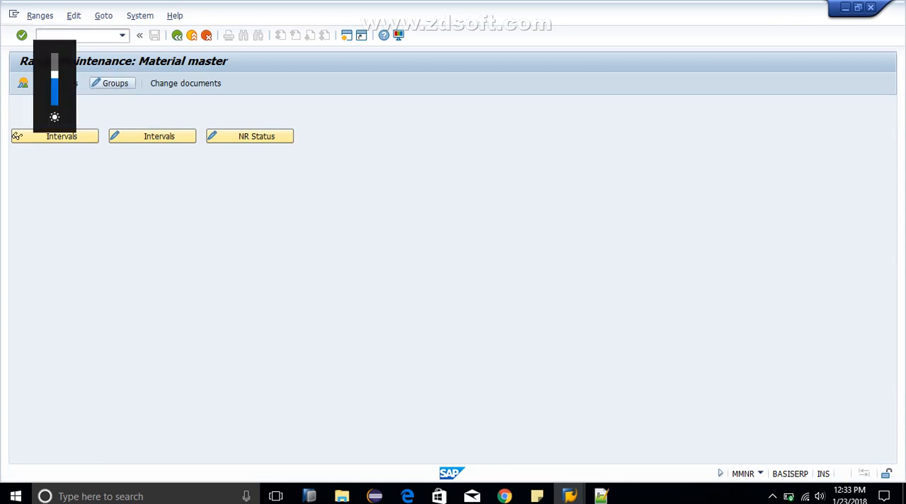
click(113, 82)
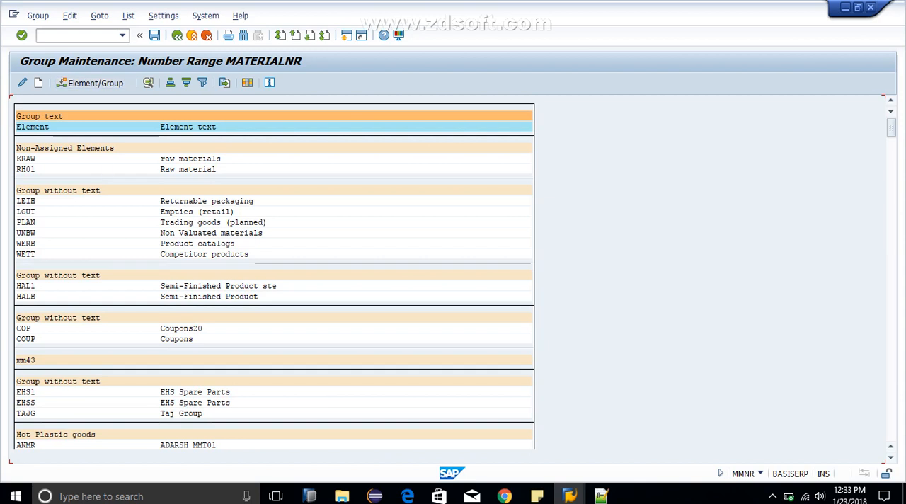
click(107, 169)
key(ctrl+f)
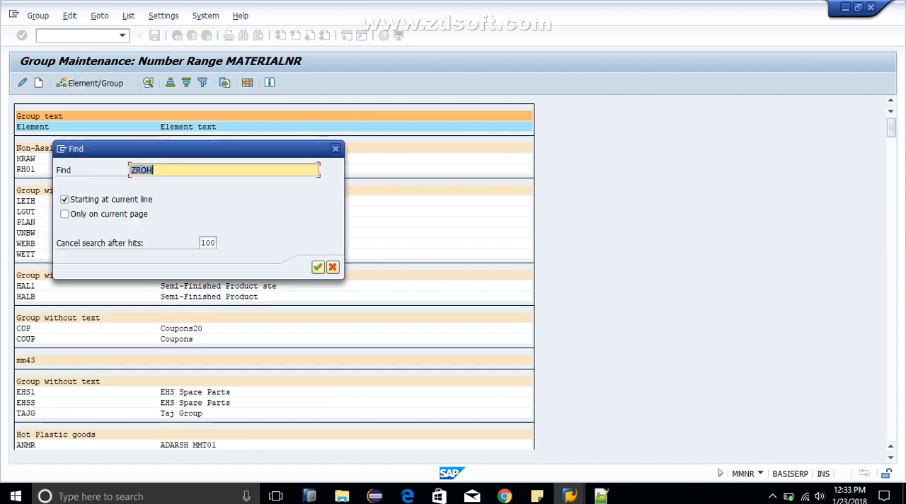
text(ZROH)
key(Return)
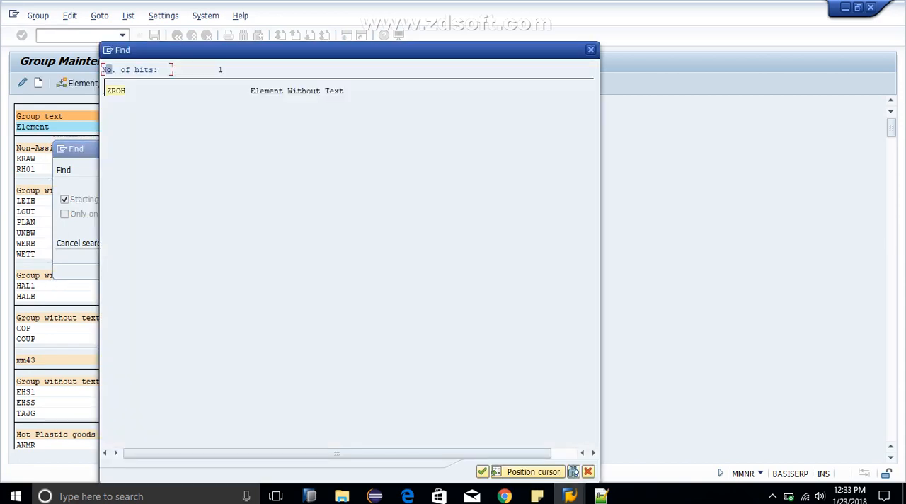
click(117, 91)
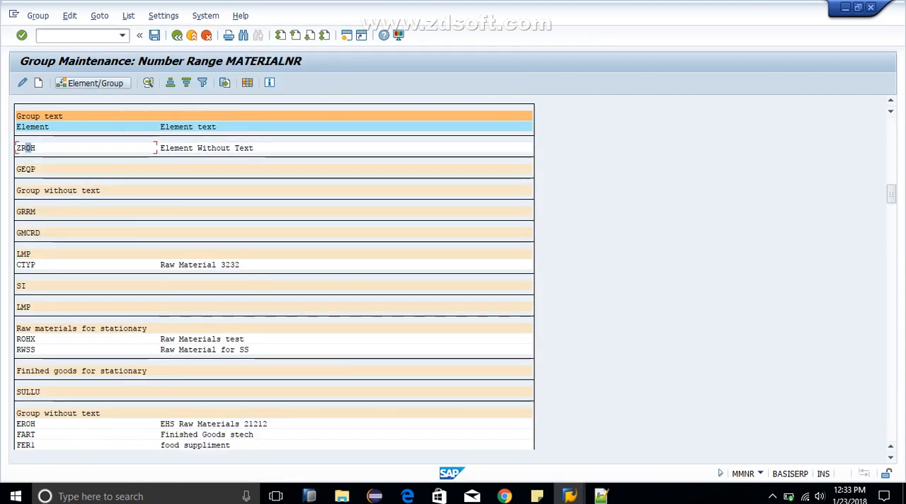
Step: Open the group assignment for element ZROH and look through the available number range groups
click(99, 84)
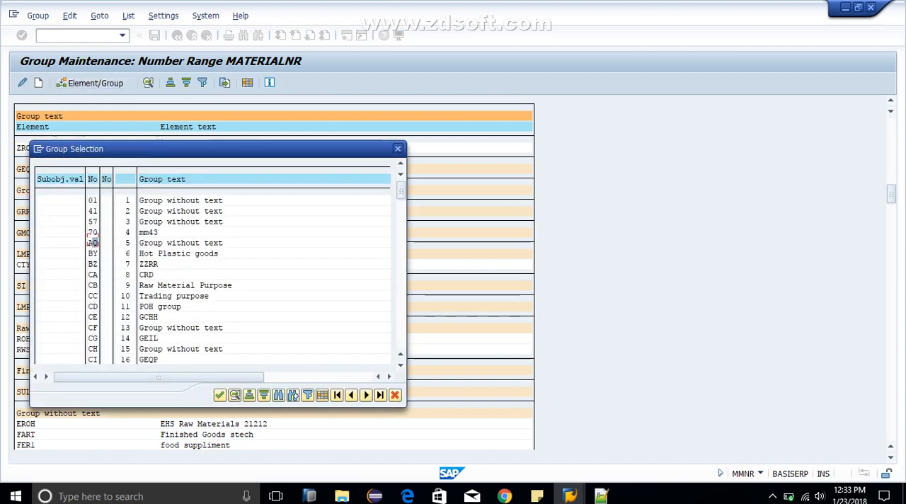
click(93, 359)
key(Down)
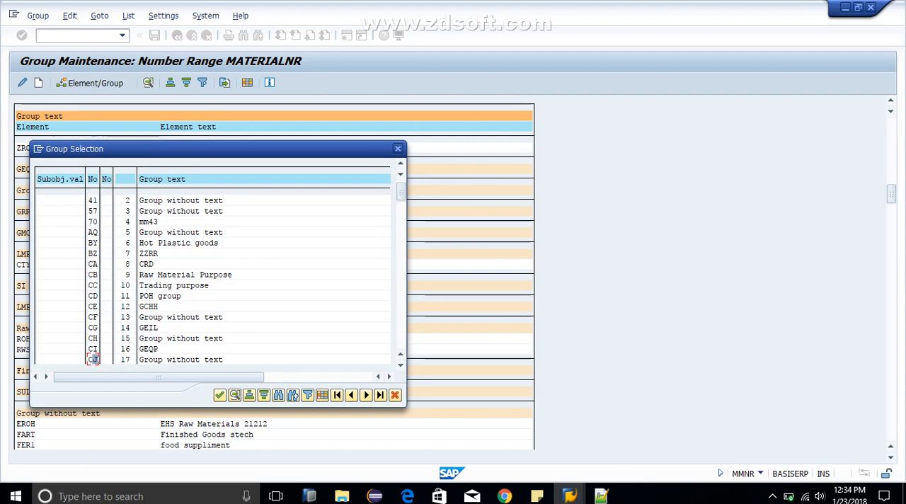
key(Down)
key(Down)
key(Down)
key(Down)
key(Down)
key(Down)
key(Down)
key(Down)
key(Down)
key(Down)
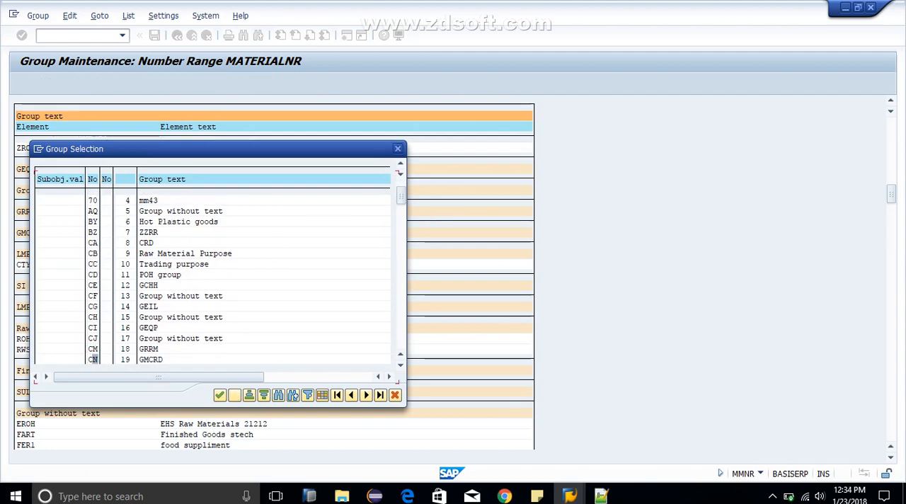
key(Down)
key(Down)
key(Down)
key(Down)
key(Down)
key(Down)
key(Down)
key(Down)
key(Down)
key(Down)
key(Down)
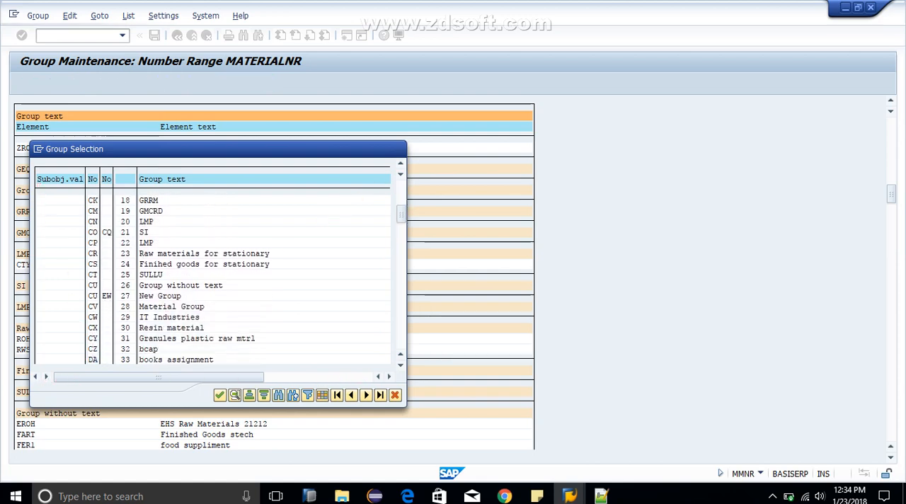
key(Down)
key(Down)
key(Down)
key(Down)
key(Down)
key(Down)
key(Down)
key(Down)
key(Down)
key(Down)
key(Down)
key(Down)
key(Down)
key(Down)
key(Down)
key(Down)
key(Down)
key(Down)
key(Down)
key(Down)
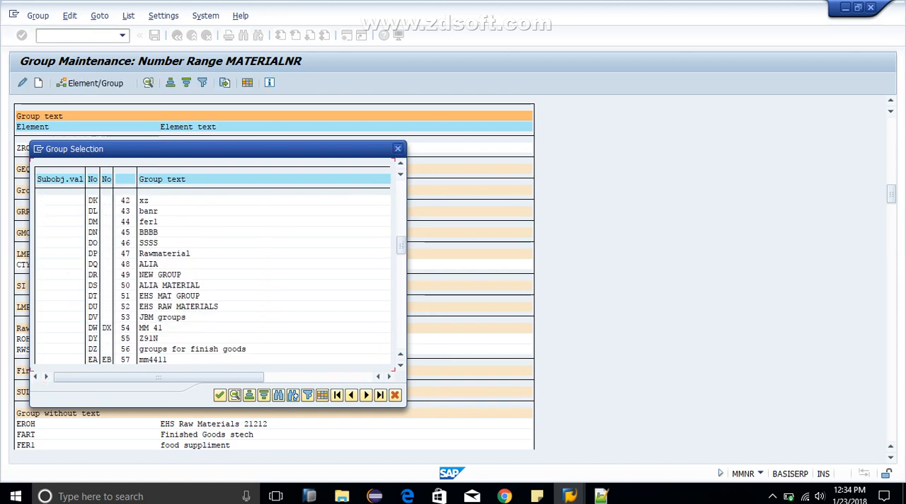
key(Down)
key(Down)
key(Down)
key(Down)
key(Down)
key(Down)
key(Down)
key(Down)
key(Down)
key(Down)
key(Down)
key(Down)
key(Down)
key(Down)
key(Down)
key(Down)
key(Down)
key(Down)
key(Down)
key(Down)
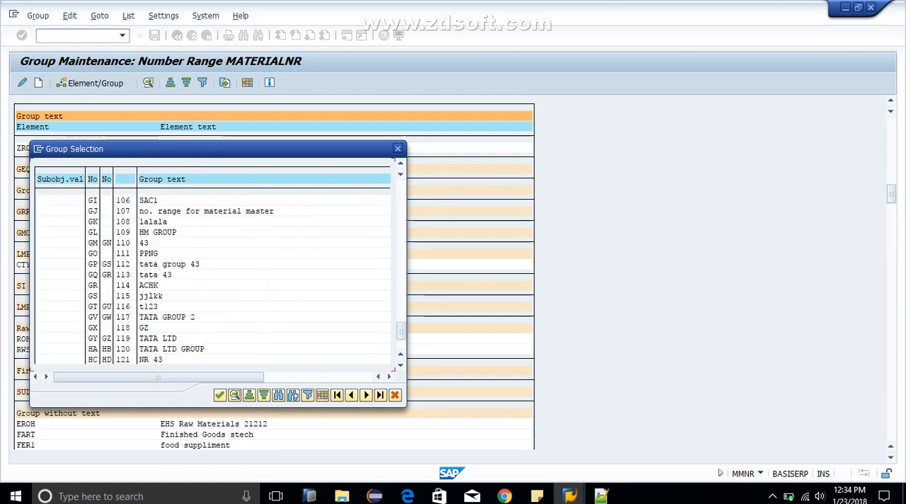
key(Page_Up)
key(Page_Up)
key(Page_Up)
key(Page_Up)
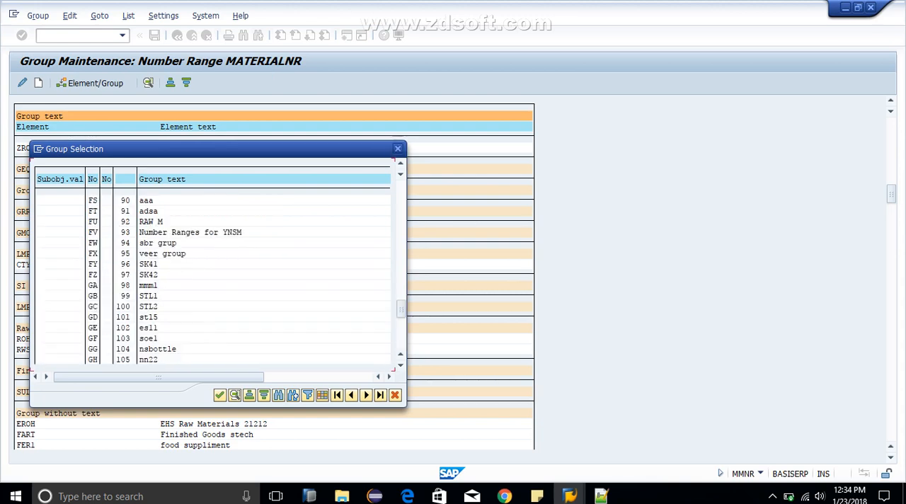
key(Page_Up)
key(Page_Up)
key(Page_Up)
key(Page_Up)
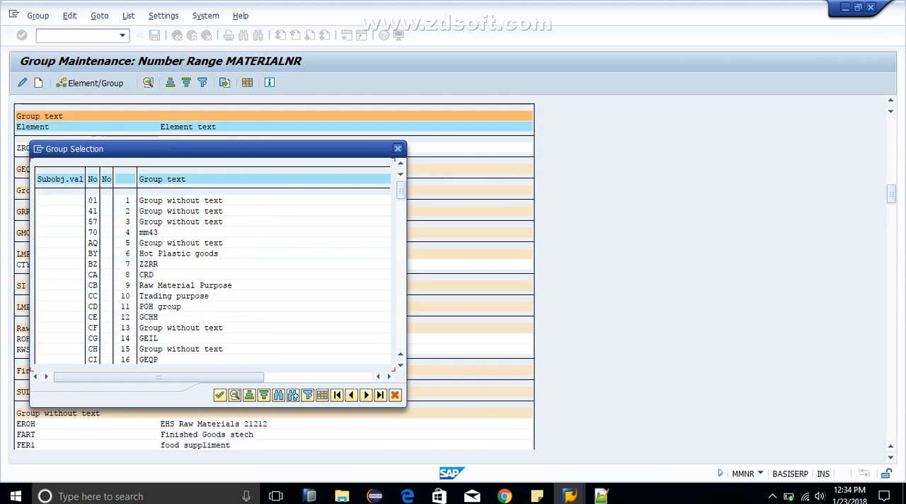
Step: Close the group selection for element ZROH without choosing a group and return to the range maintenance start screen
key(Escape)
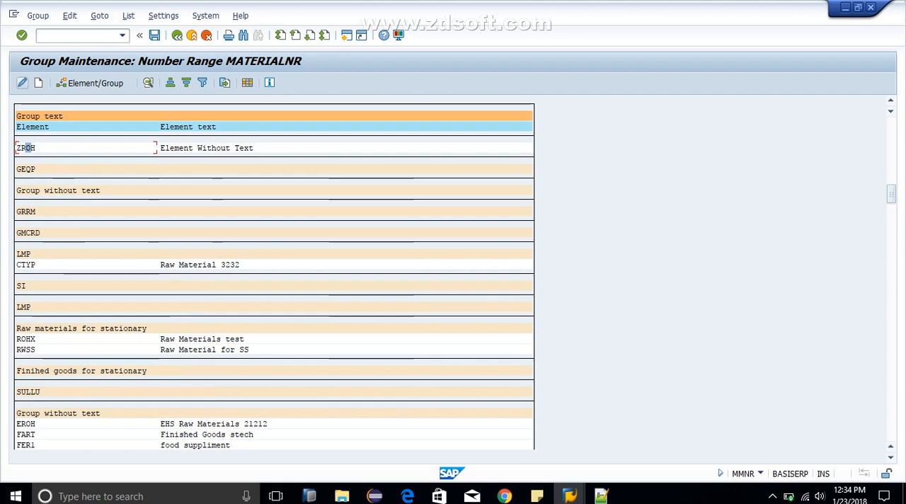
key(F2)
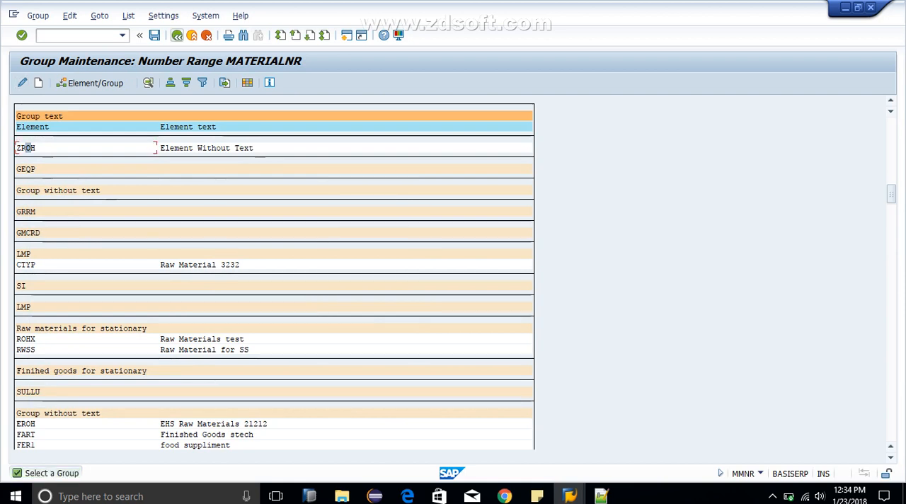
click(177, 36)
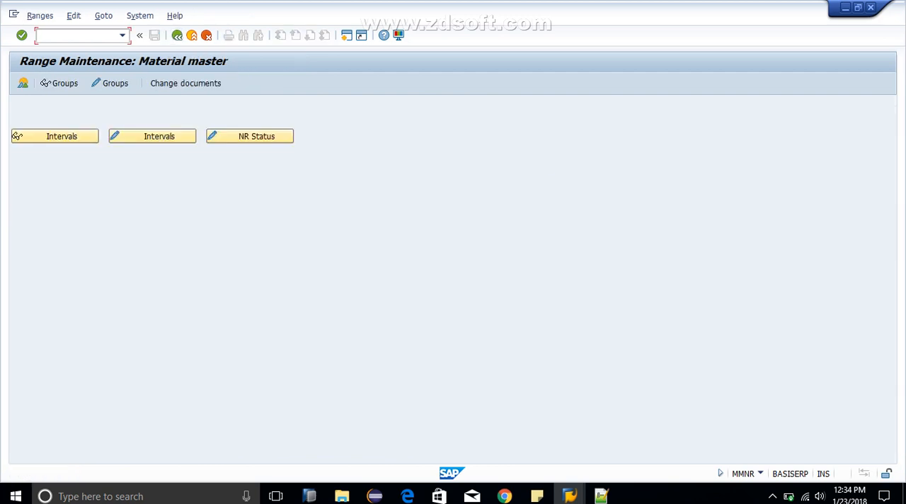
Step: Review the material master number intervals in display and change mode, returning to the range maintenance start screen
click(17, 136)
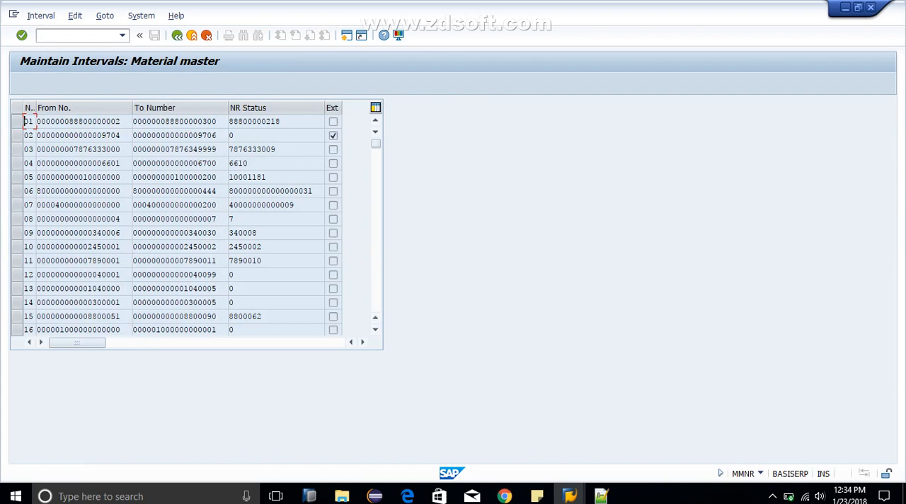
click(28, 275)
click(235, 275)
drag(235, 274, 229, 289)
click(177, 35)
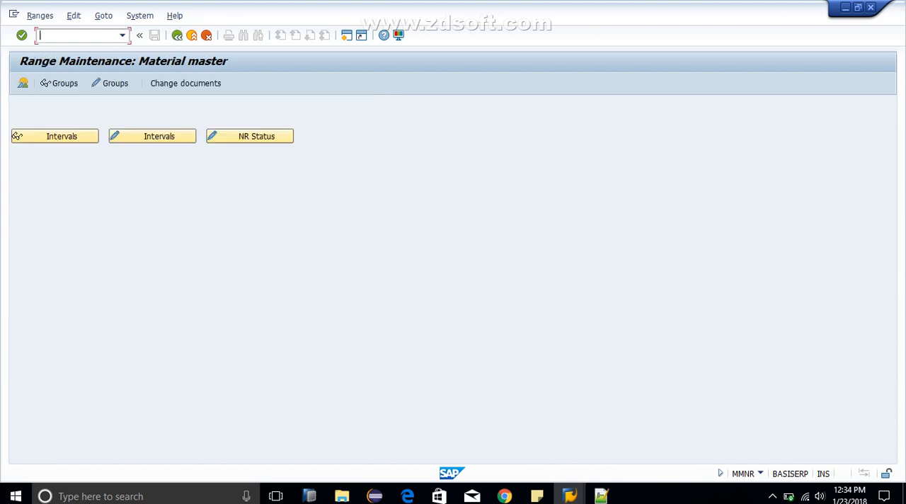
click(152, 136)
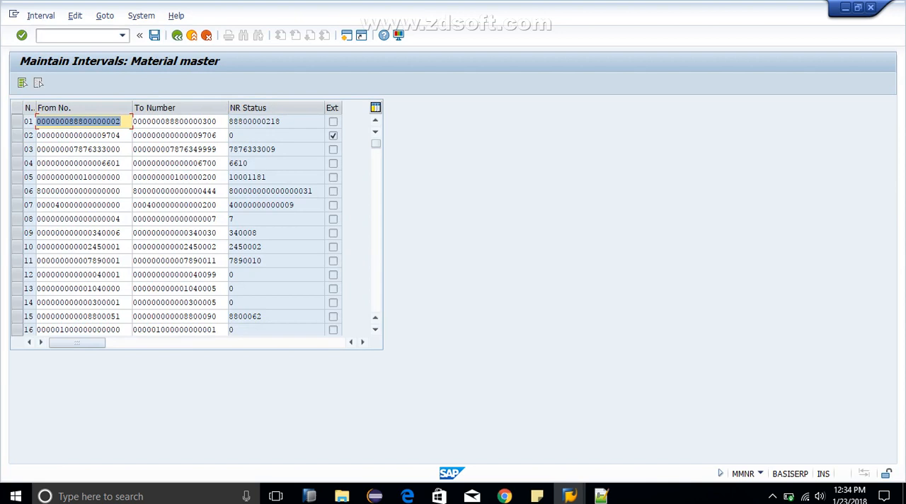
click(177, 35)
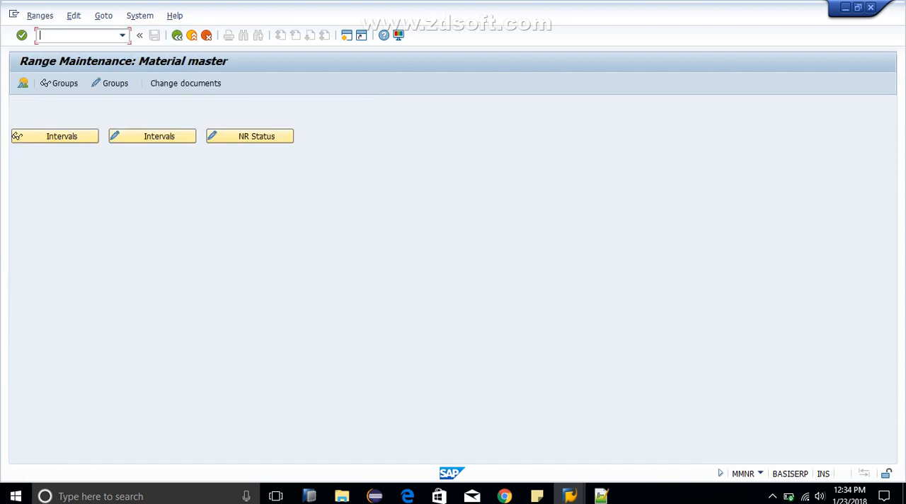
Step: Open the material master number range groups for maintenance and find element ZROH in the list
click(110, 83)
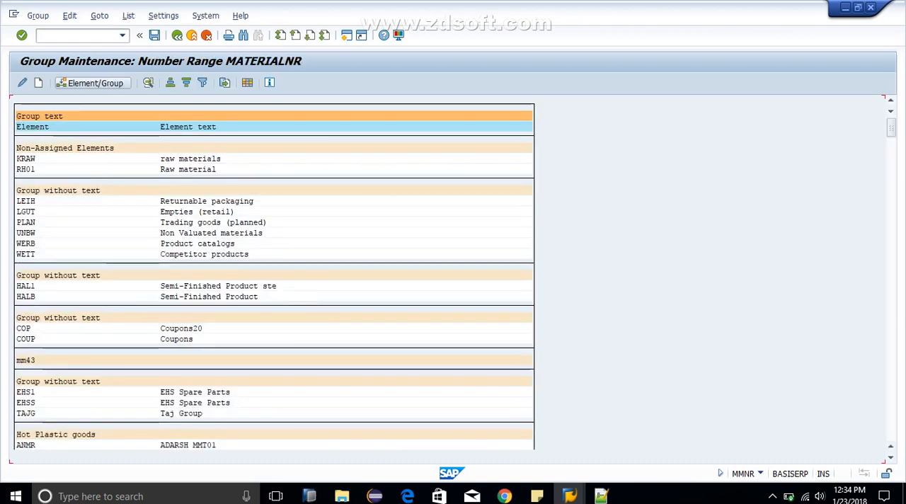
click(22, 83)
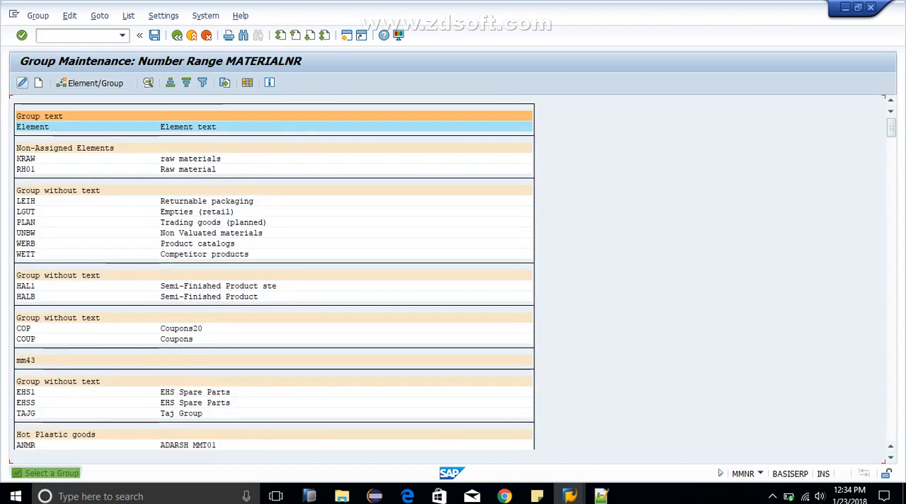
click(65, 169)
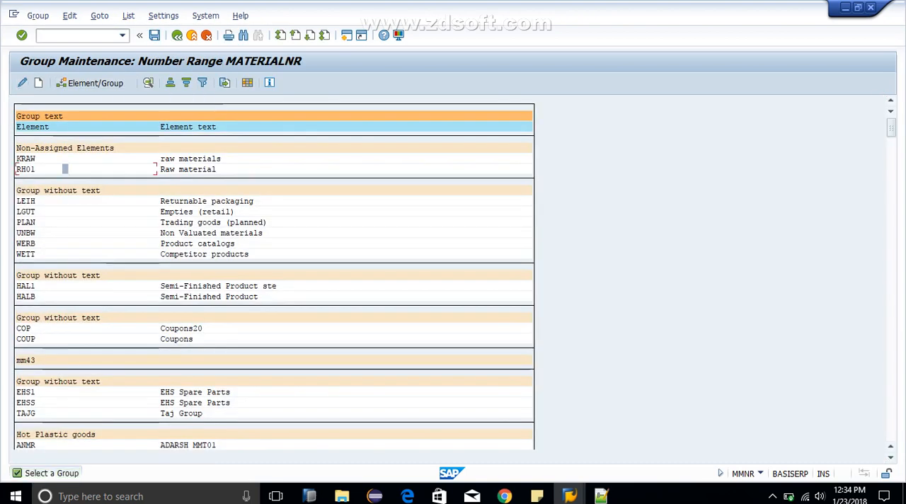
key(ctrl+f)
key(Return)
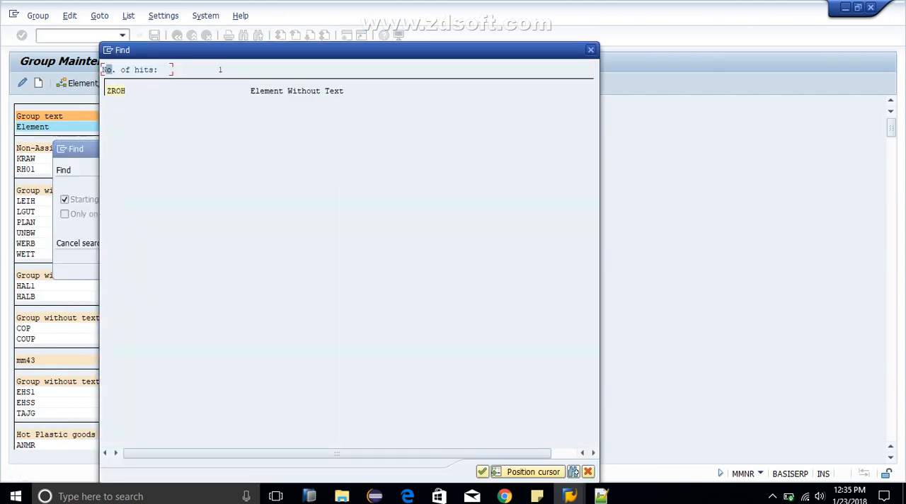
click(116, 91)
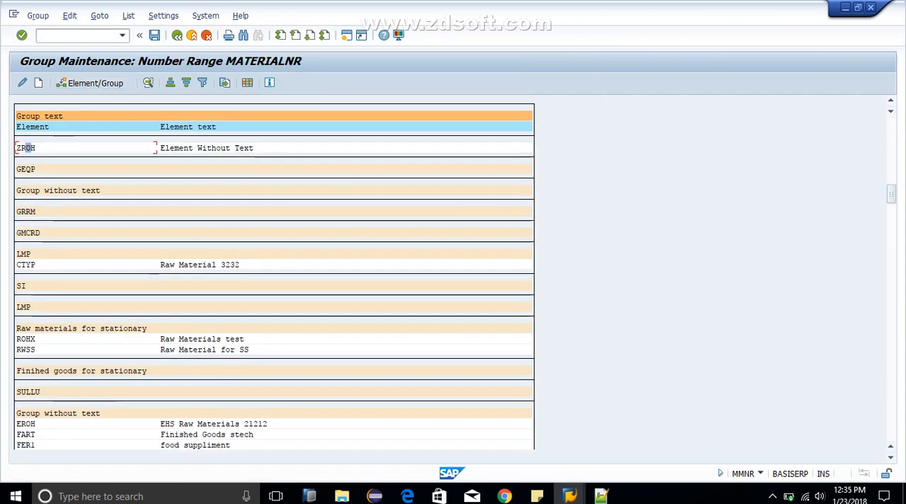
Step: Assign element ZROH to the number range group GCHH with number CE and save the group assignment
click(22, 82)
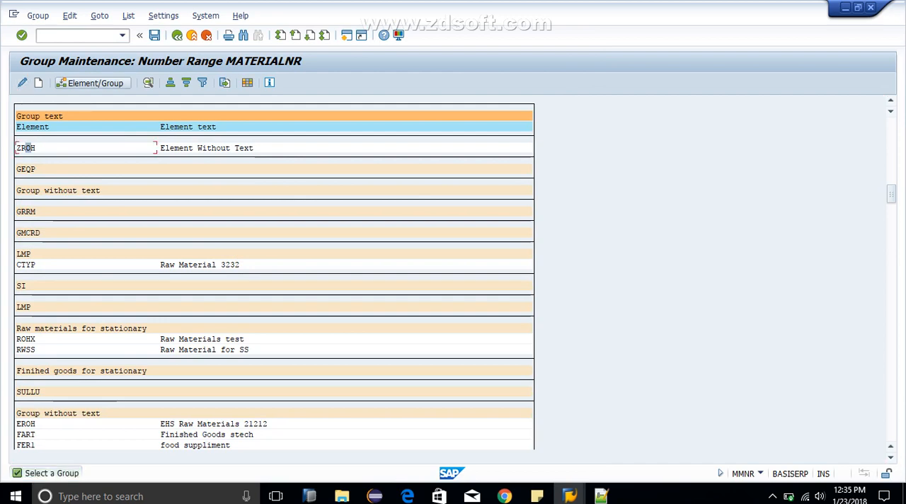
click(91, 82)
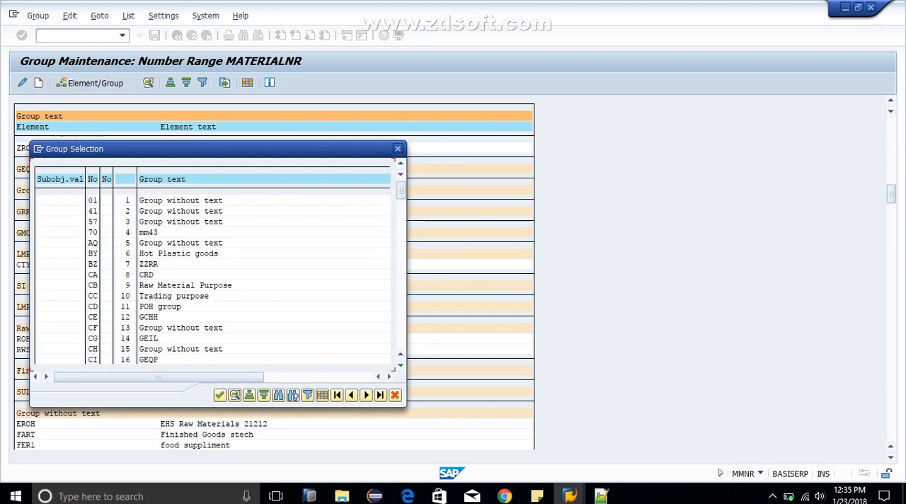
click(397, 149)
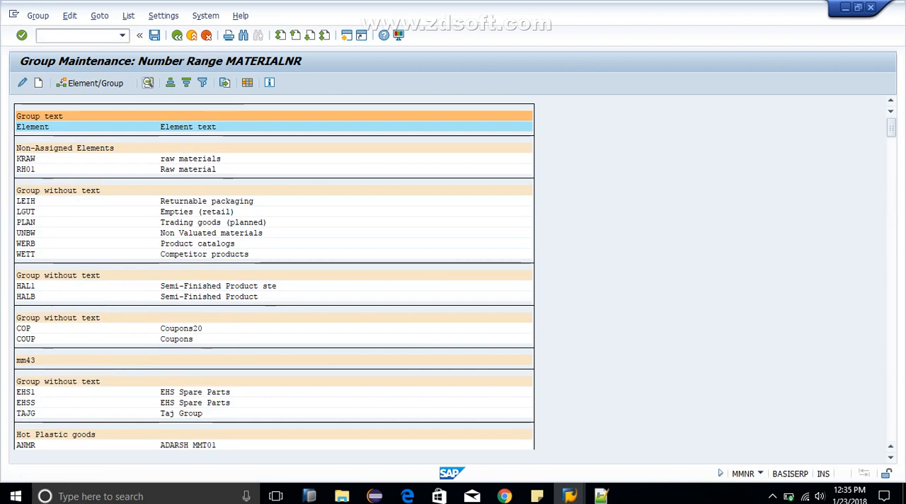
click(147, 83)
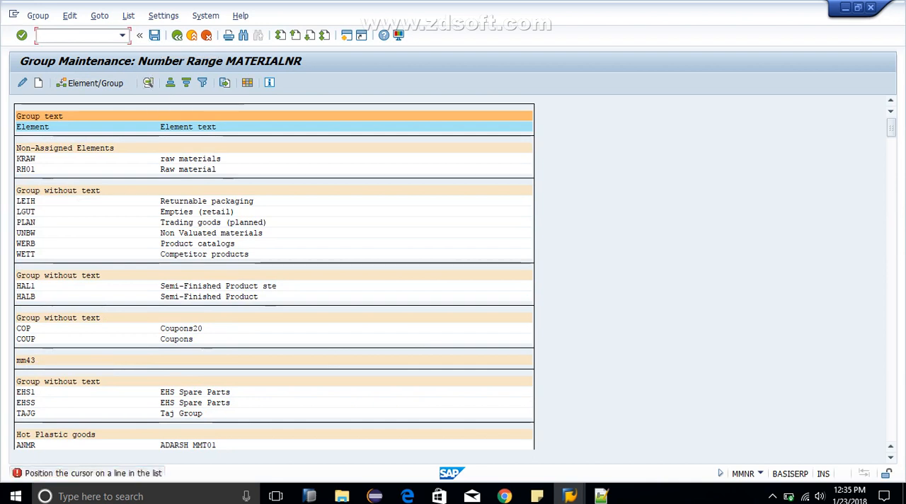
click(69, 158)
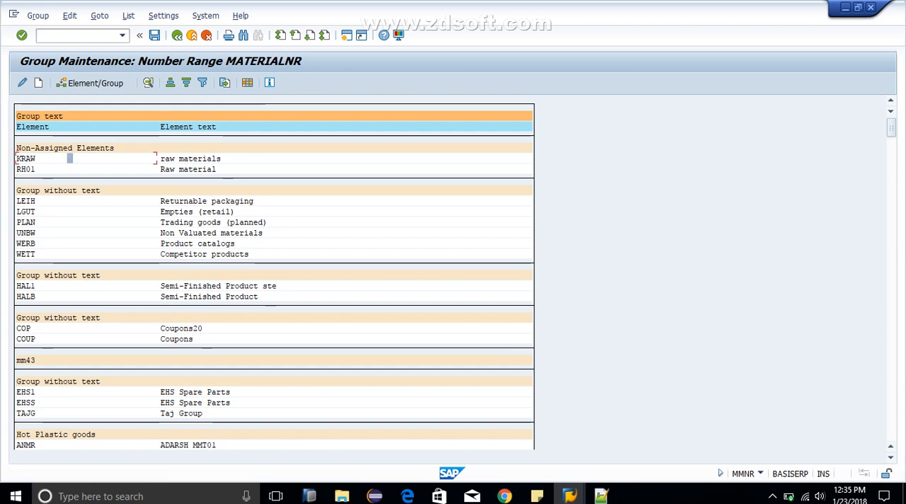
key(ctrl+s)
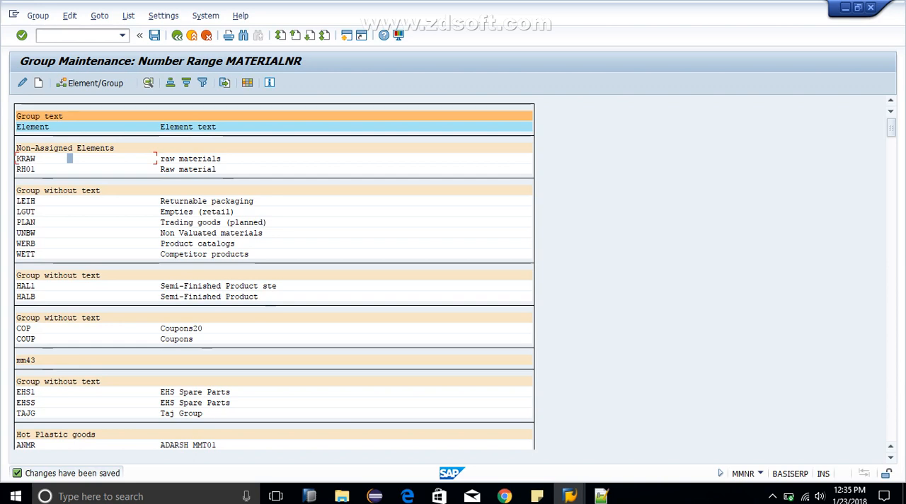
Step: Find element ZROH in the group list and check its assigned number range number in the details
click(32, 158)
key(ctrl+f)
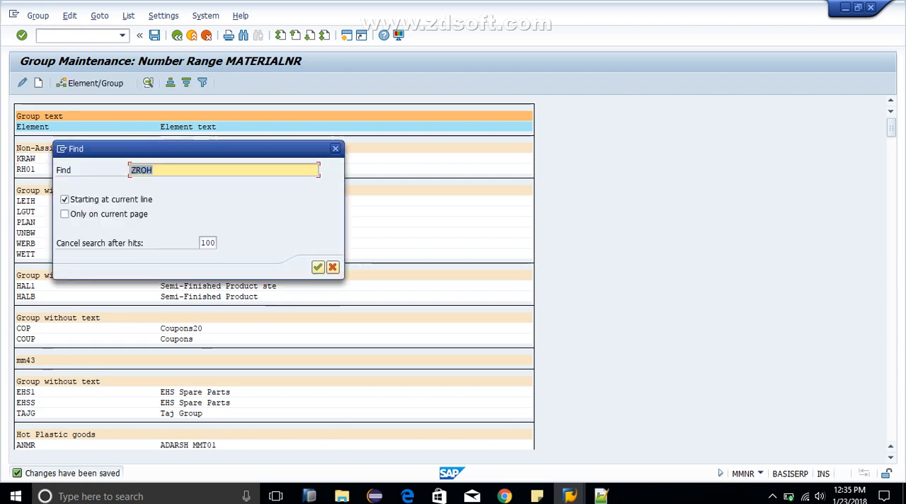
key(Return)
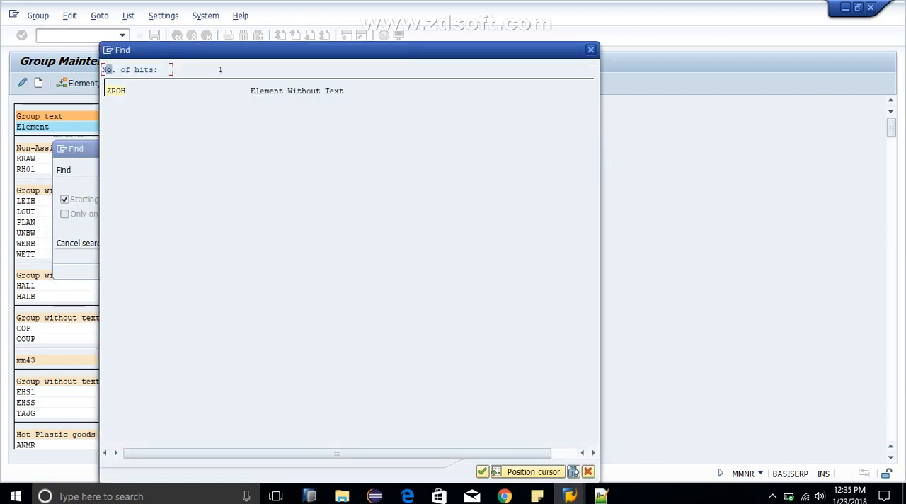
click(115, 90)
click(22, 148)
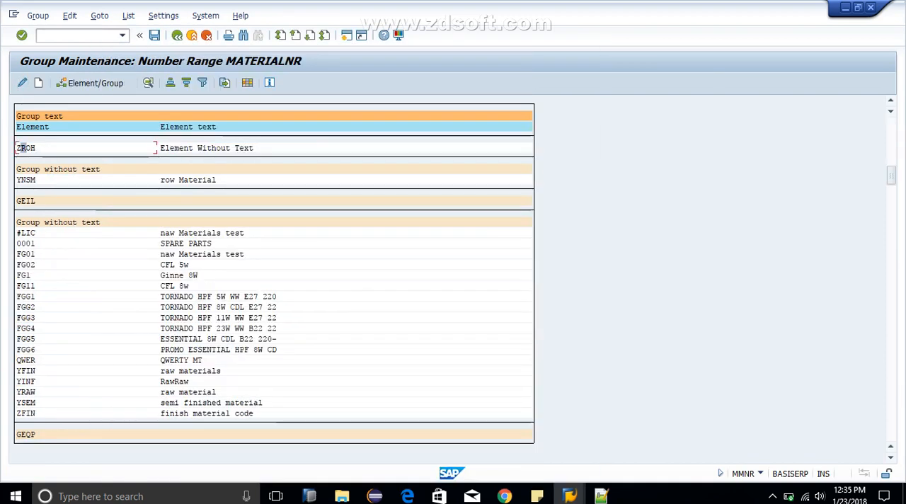
click(148, 83)
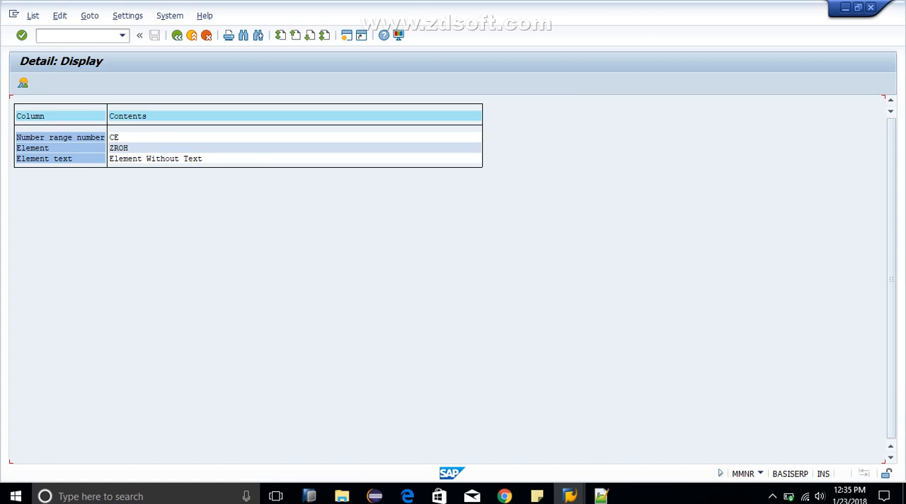
click(111, 137)
click(23, 83)
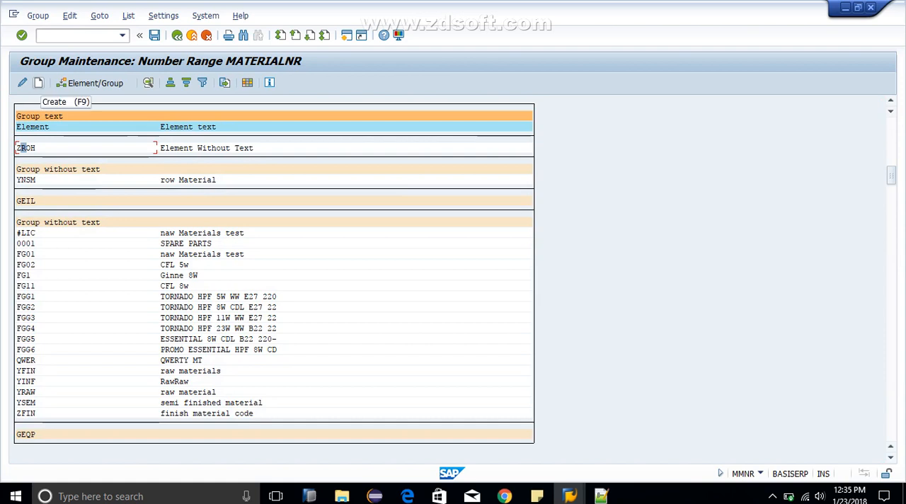
Step: Try to create a number range group ZROH with the interval 500 to 600, and exit interval maintenance without saving
click(38, 83)
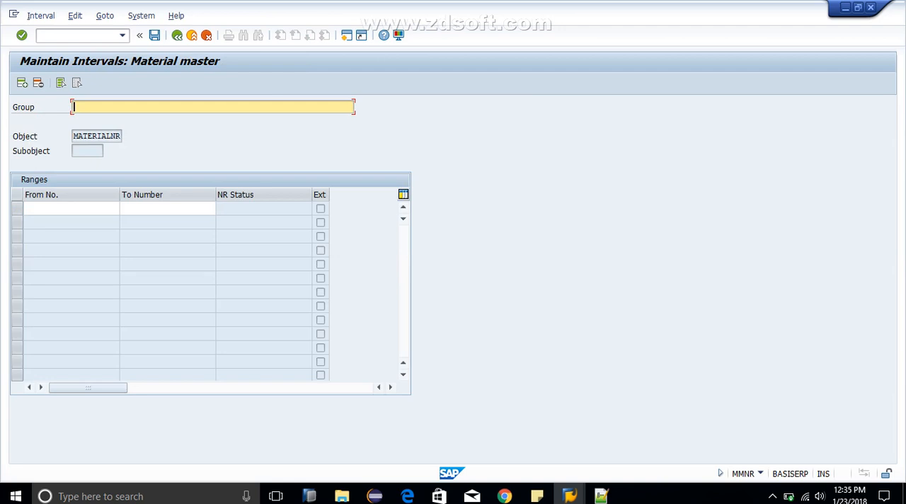
text(ZROH)
key(Return)
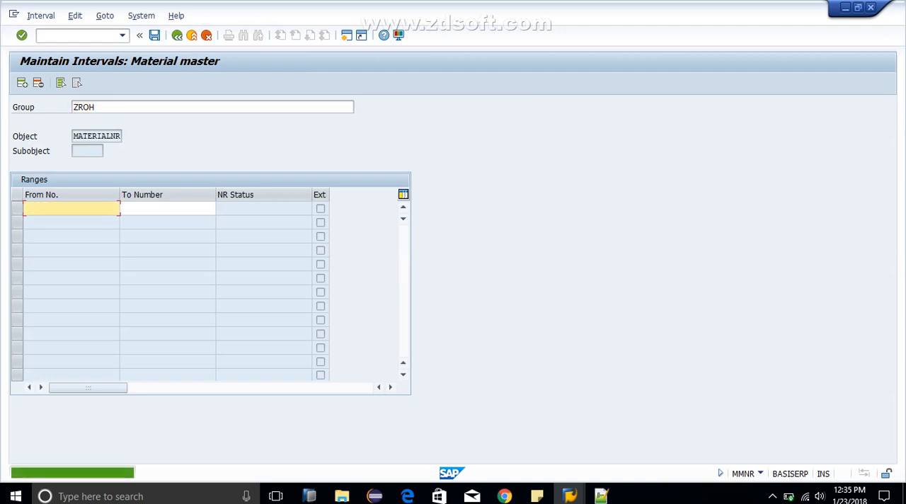
key(BackSpace)
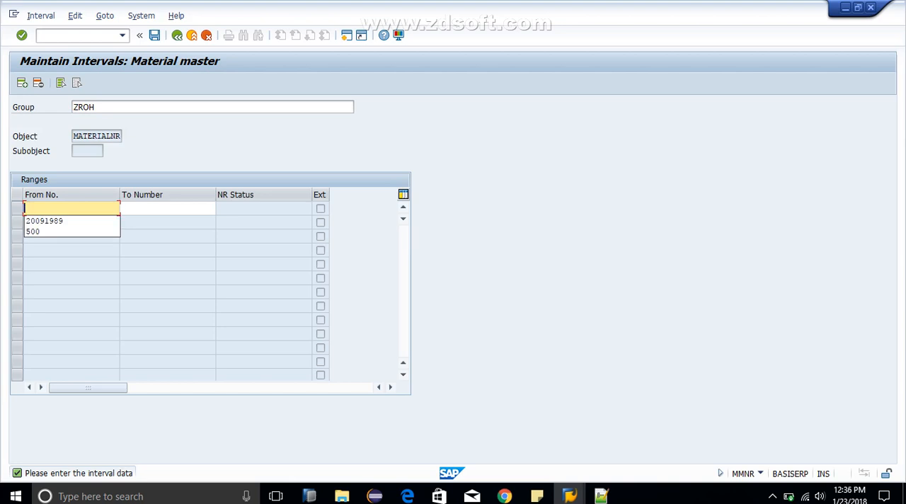
key(Down)
key(Down)
key(Return)
key(Tab)
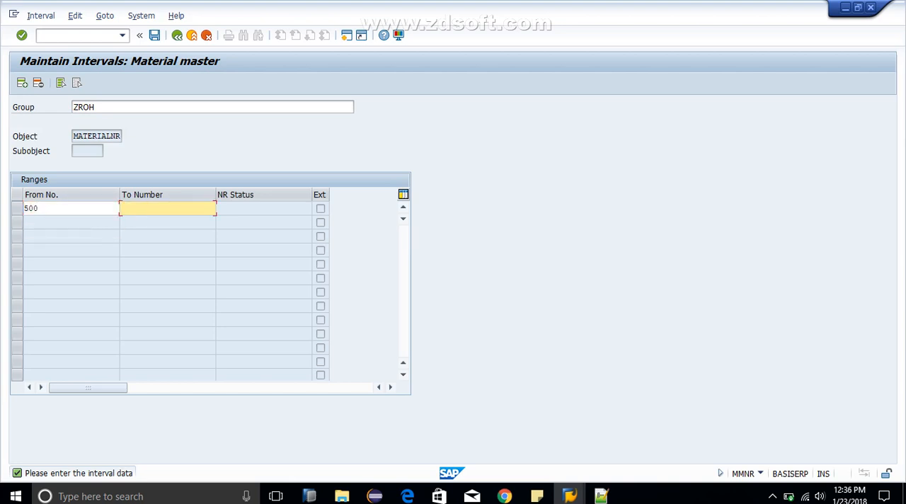
text(600)
key(Return)
key(Return)
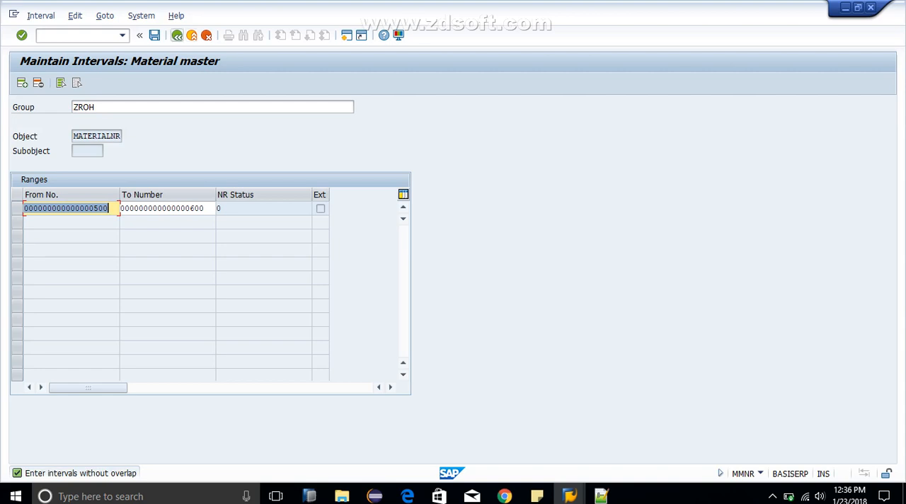
click(177, 36)
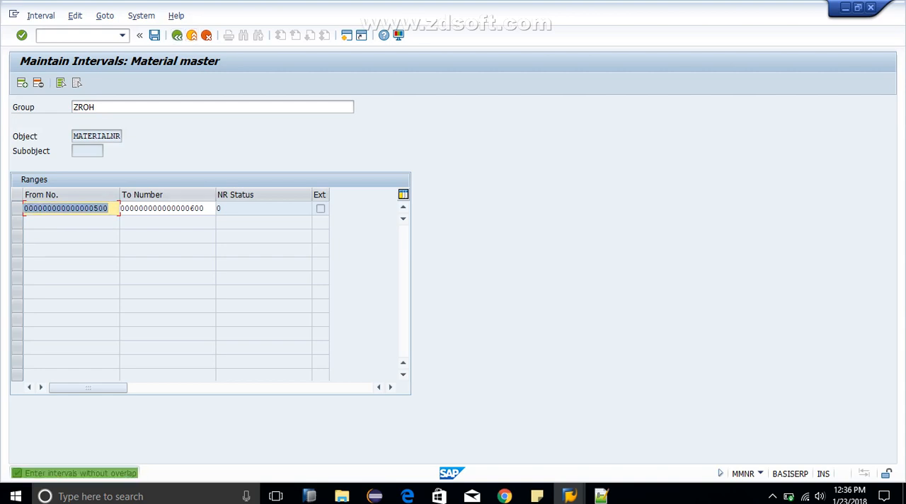
click(206, 36)
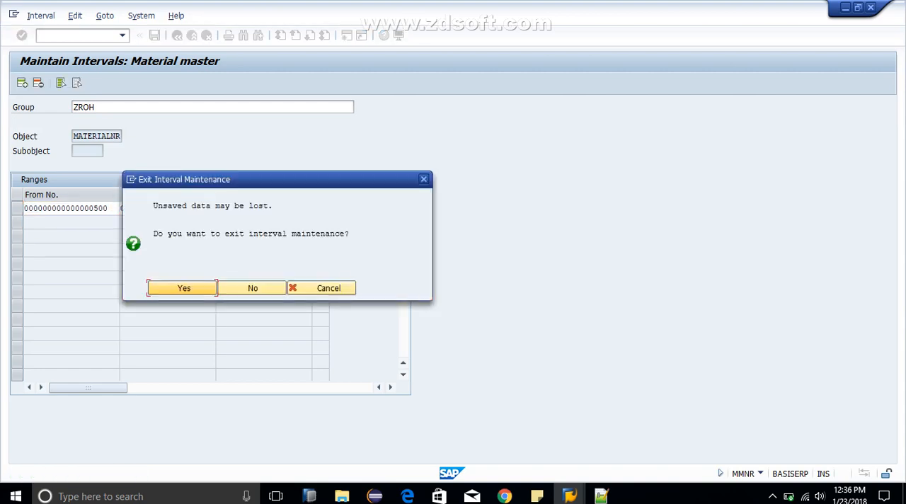
key(Return)
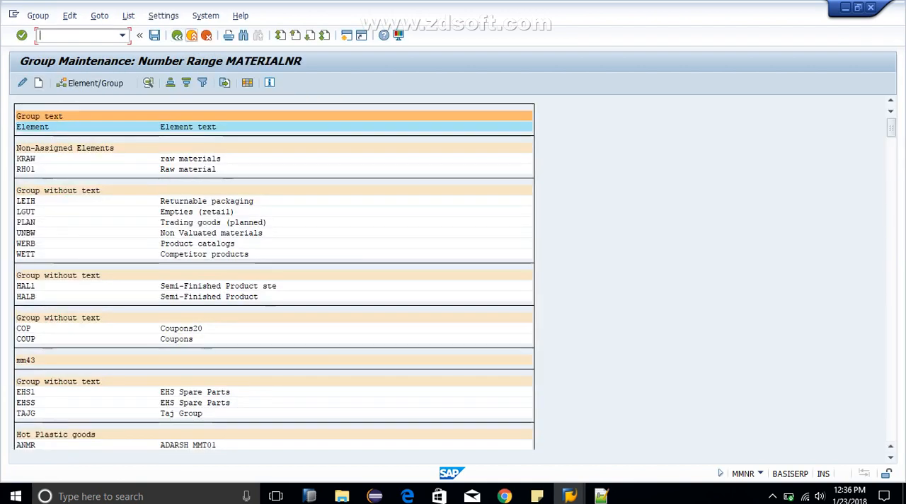
Step: Display the material master number intervals and look through the list of existing number ranges
click(192, 36)
click(17, 136)
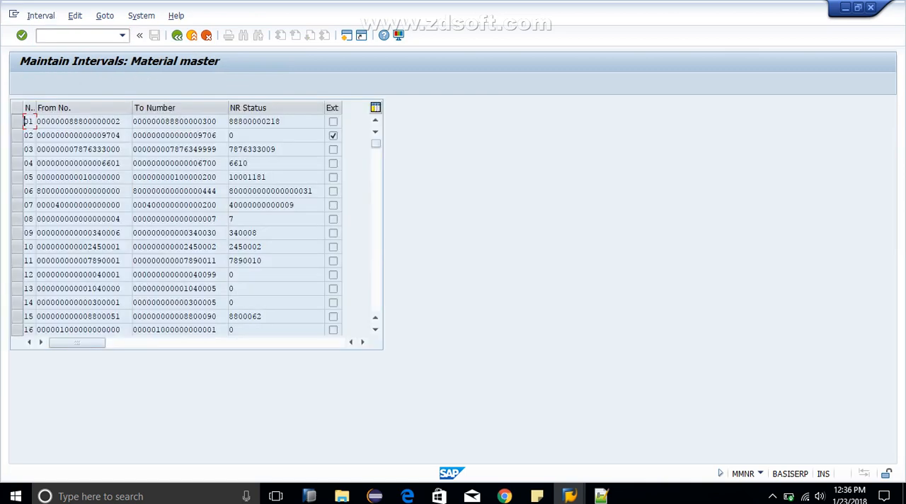
click(29, 288)
click(194, 191)
key(Page_Down)
key(Page_Down)
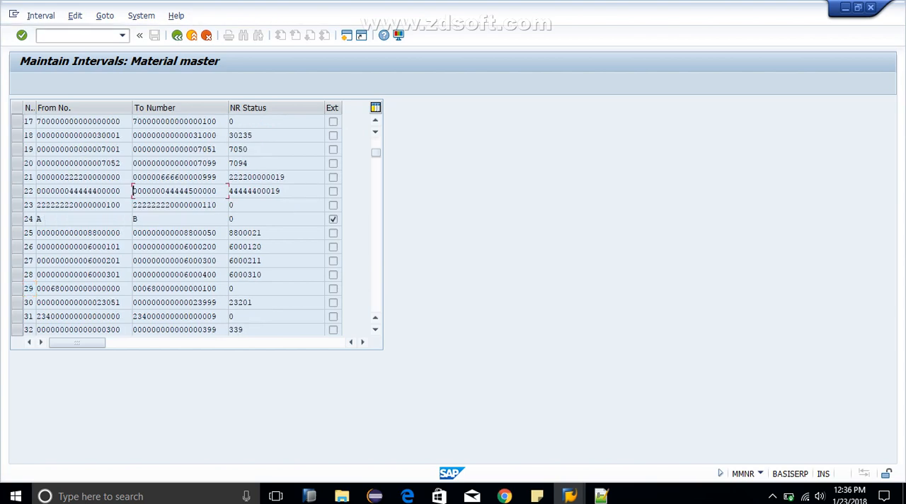
key(Page_Down)
key(Page_Down)
key(Page_Down)
key(Page_Down)
key(Page_Down)
key(Page_Down)
key(Page_Down)
key(Page_Down)
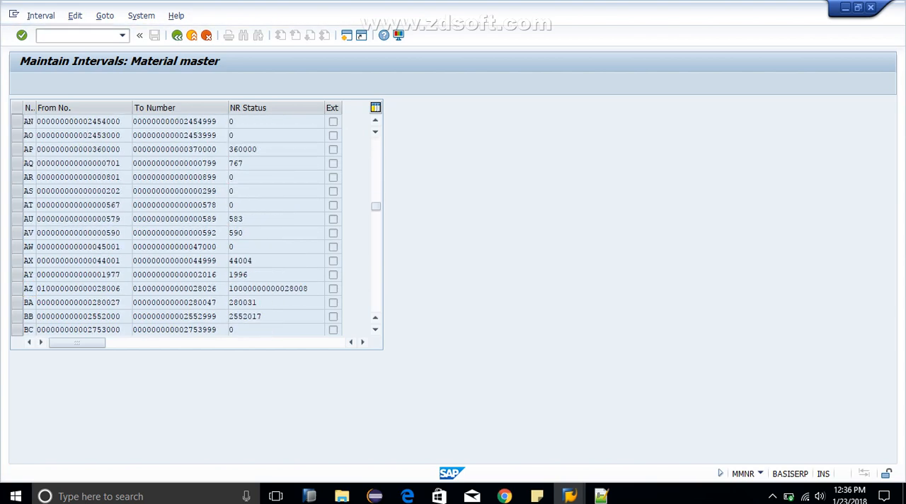
key(Page_Down)
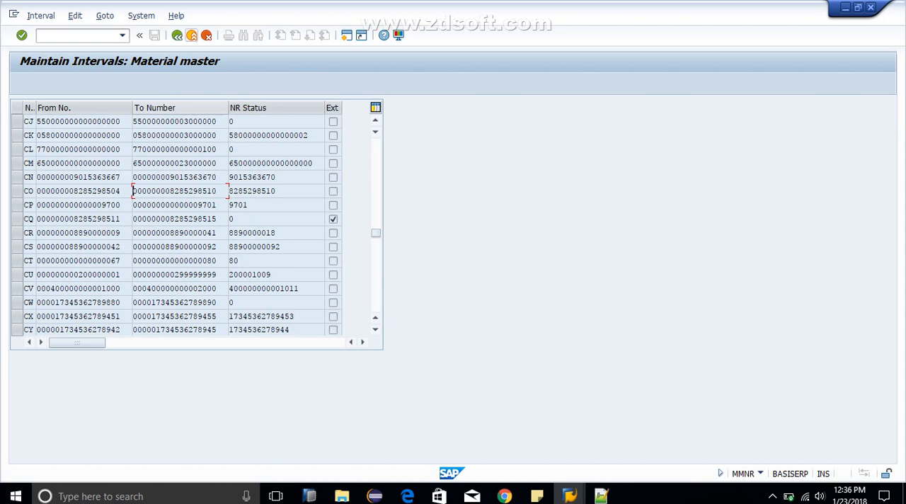
Step: Leave the material master interval display and open the SAP Reference IMG through transaction SPRO
key(F3)
key(F3)
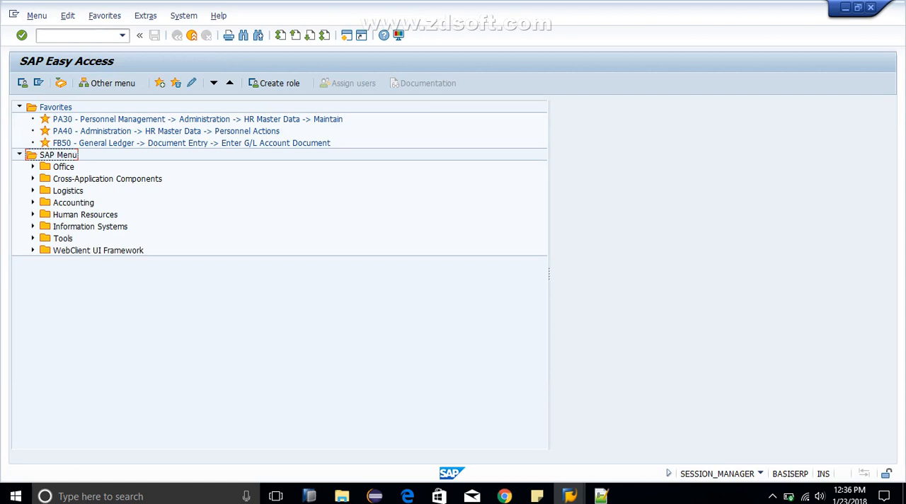
click(76, 35)
text(snro)
key(BackSpace)
key(BackSpace)
key(BackSpace)
key(BackSpace)
text(spro)
key(Return)
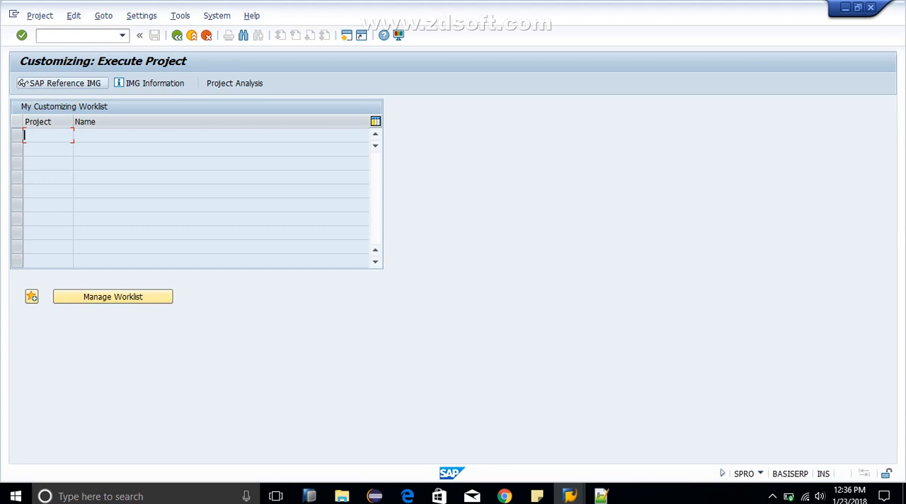
click(23, 82)
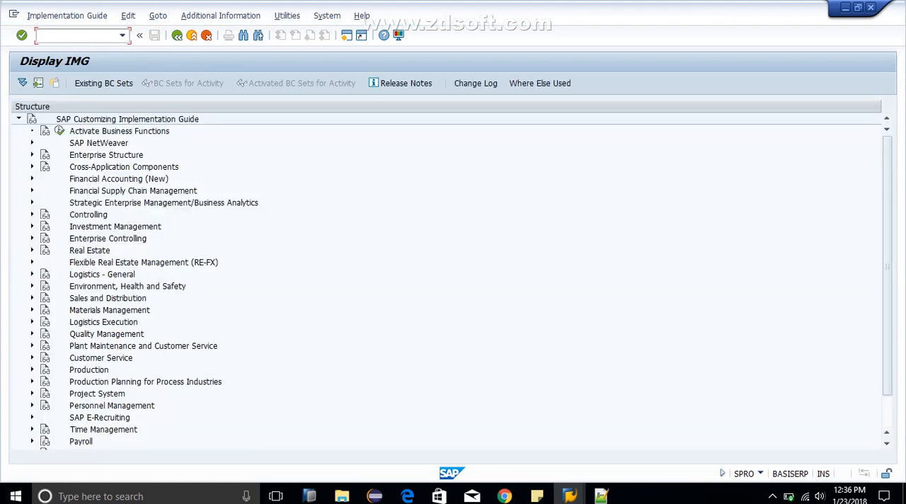
click(32, 309)
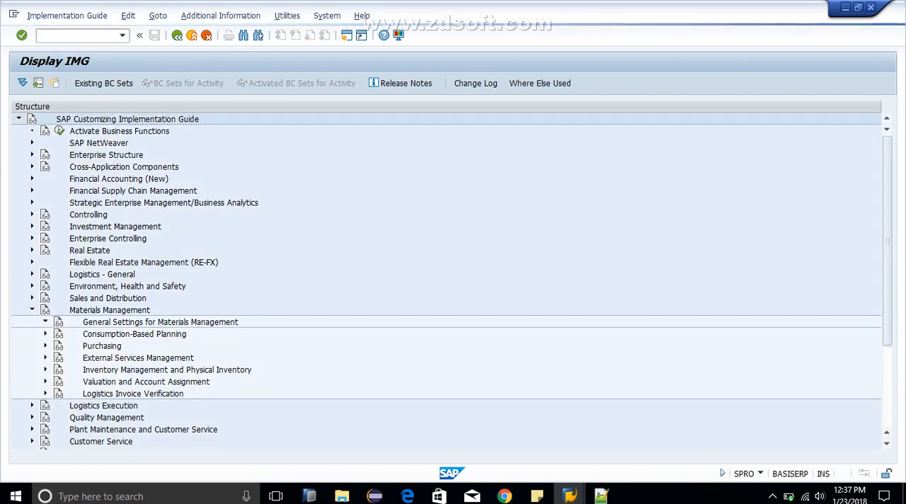
click(45, 322)
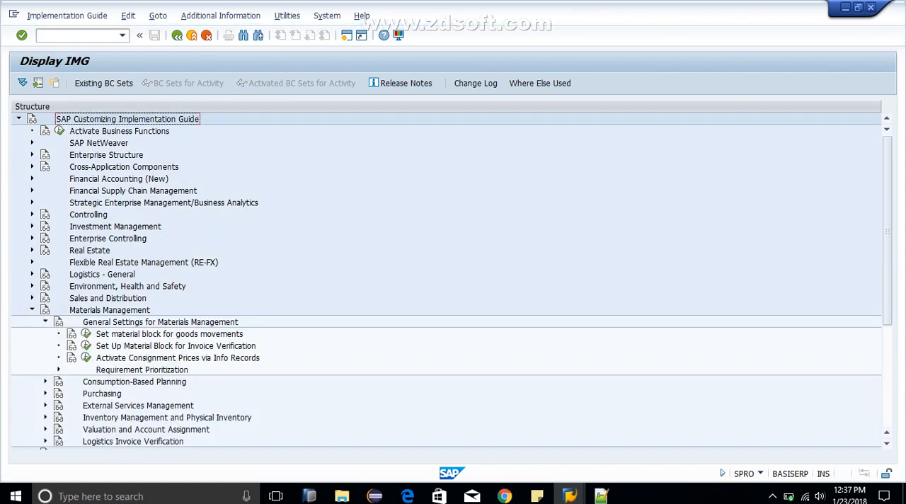
click(45, 322)
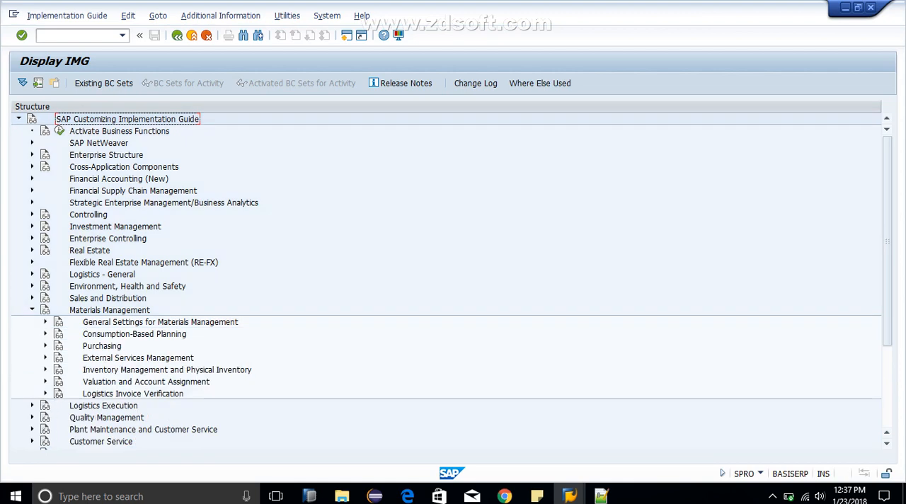
click(32, 310)
Step: Expand the IMG structure through Logistics - General, Material Master and Basic Settings down to the Material Types activities
click(31, 274)
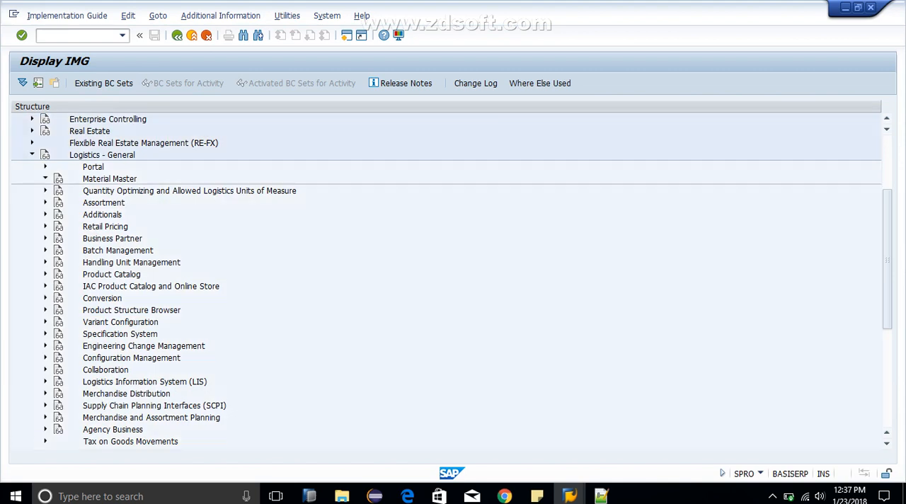
click(46, 178)
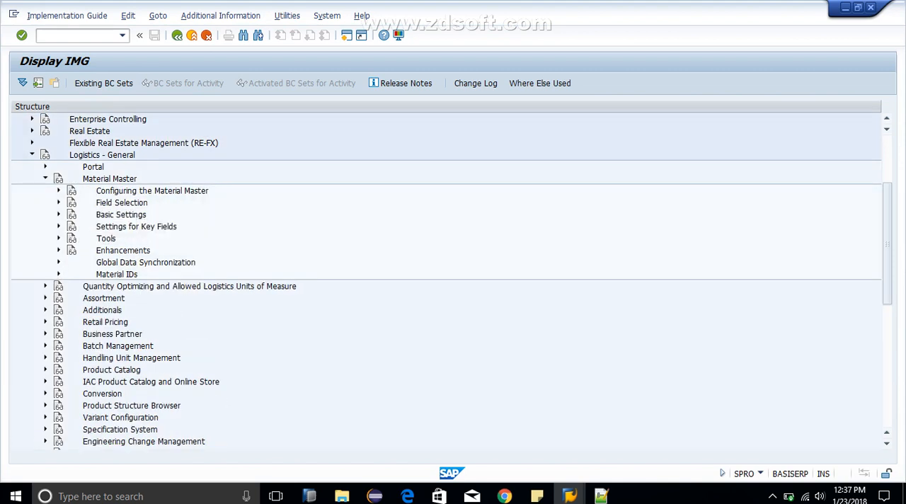
click(59, 214)
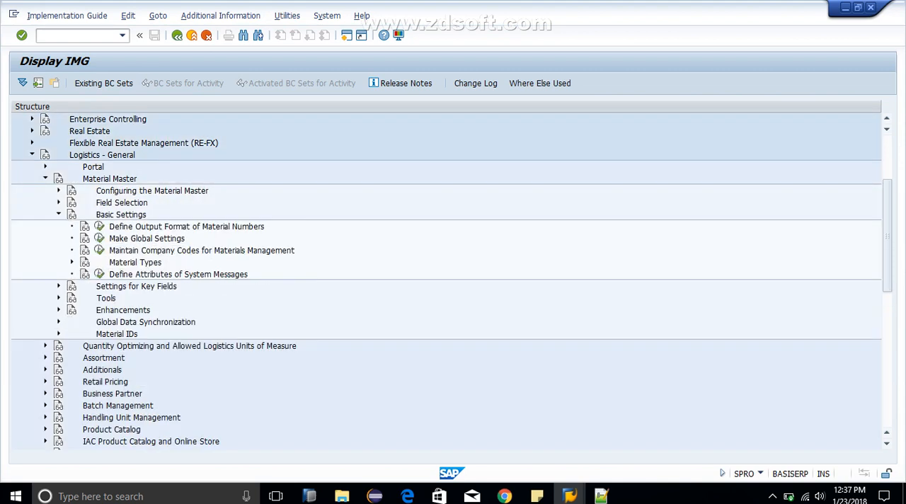
click(72, 263)
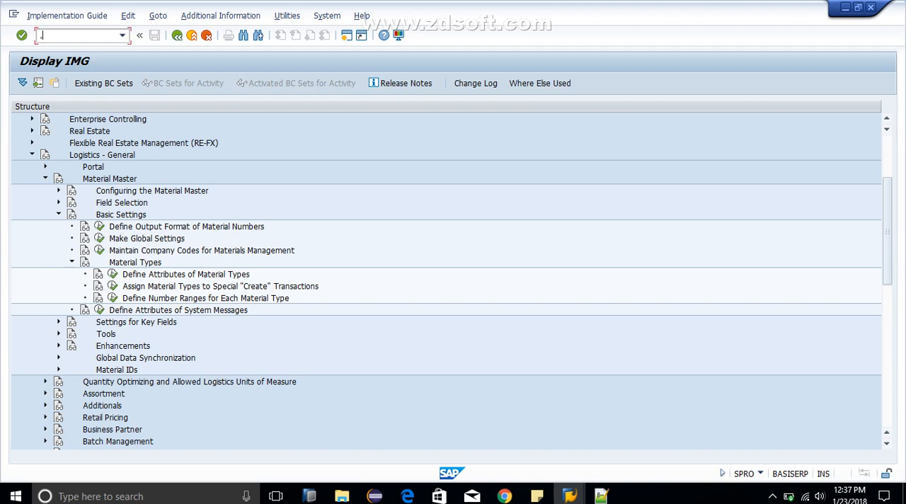
text(/omm01)
key(shift+Left)
key(shift+Left)
key(shift+Left)
key(shift+Left)
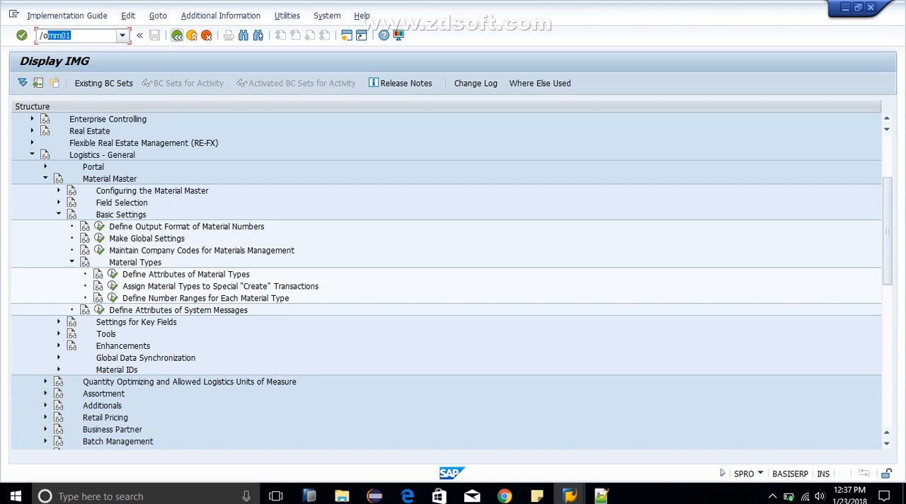
key(BackSpace)
key(BackSpace)
key(BackSpace)
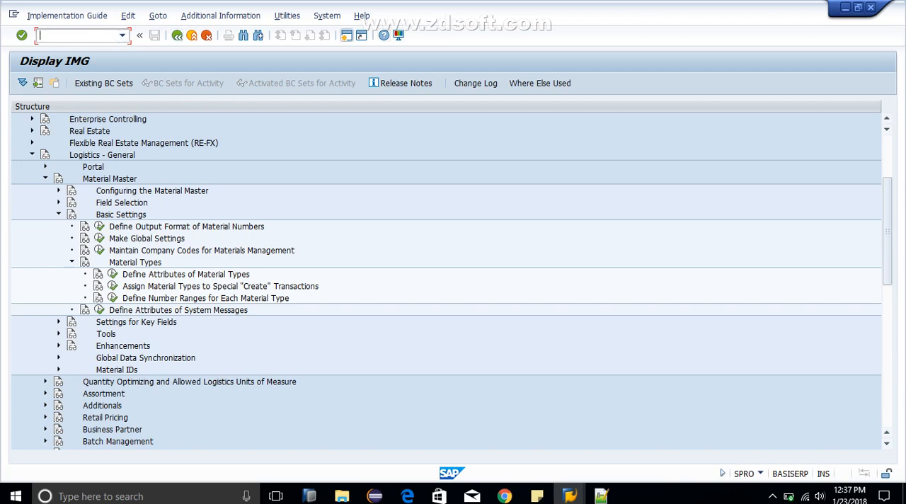
Step: Open a new SAP session and switch to the Master Data MM part 3.txt notes in Notepad++
click(347, 35)
key(alt+Tab)
key(alt+Tab)
key(alt+Tab)
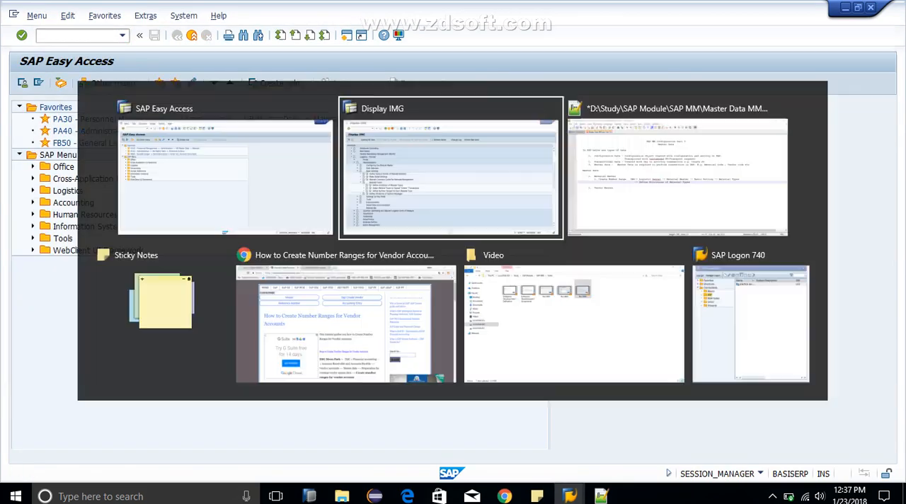
key(alt+Tab)
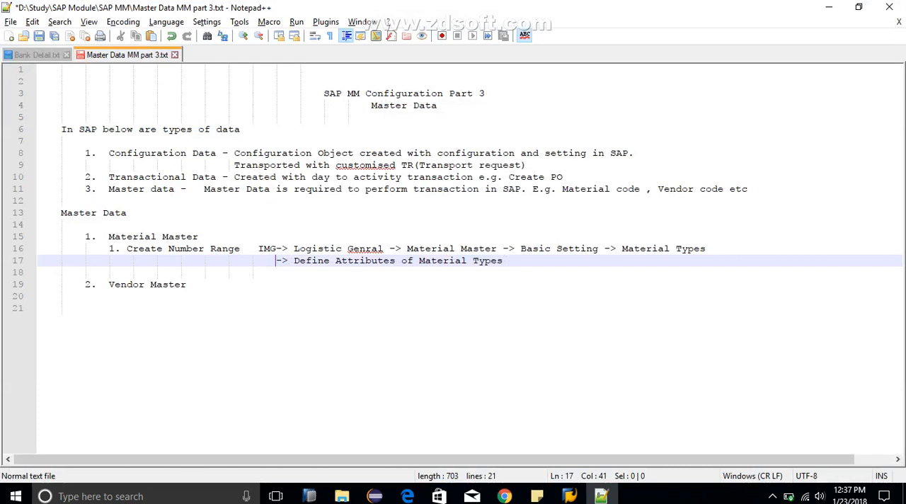
Step: Add the item "2. Create interval for material Type" under Material Master, followed by a new line
drag(502, 260, 257, 248)
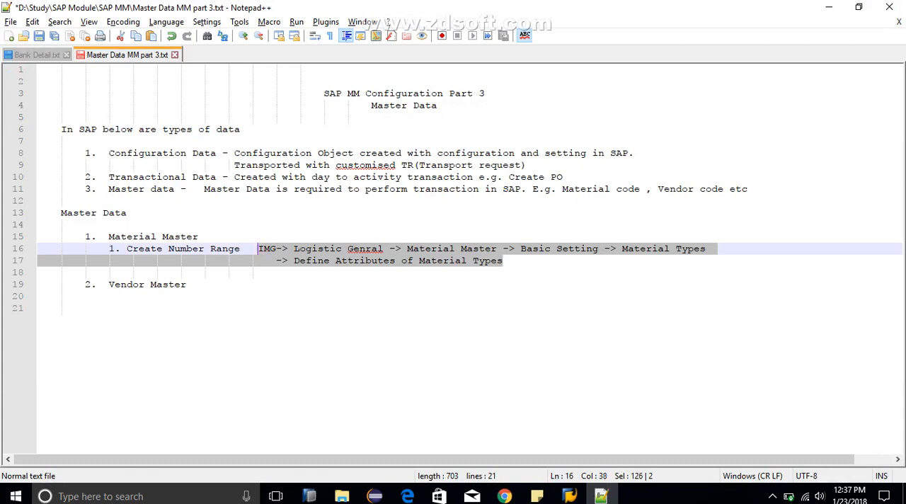
click(108, 272)
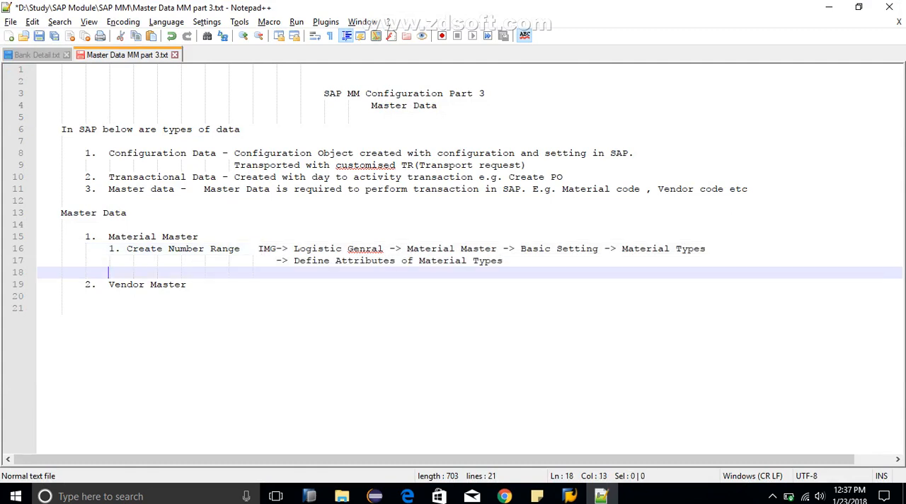
text(2. Crea)
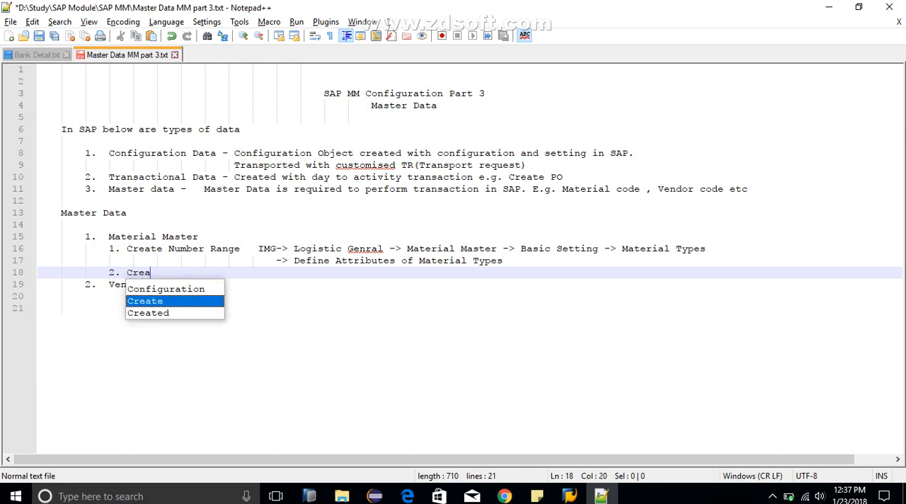
text(te interval)
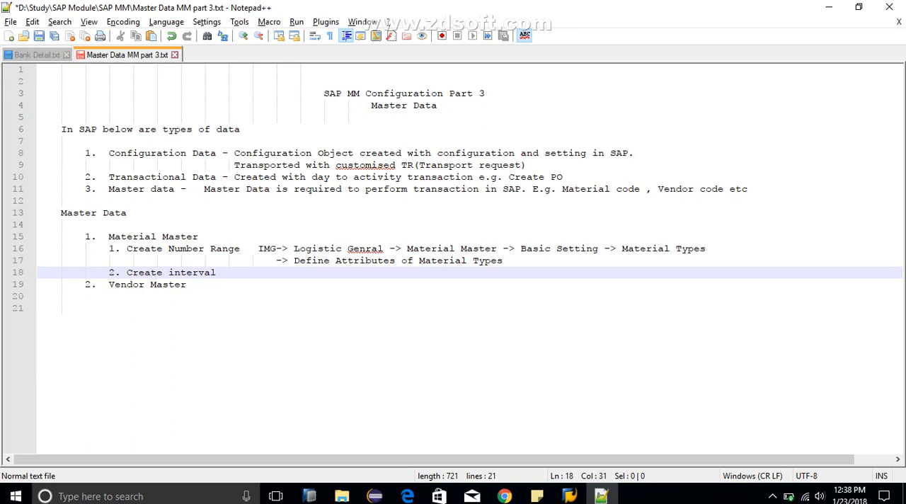
text( for material Type)
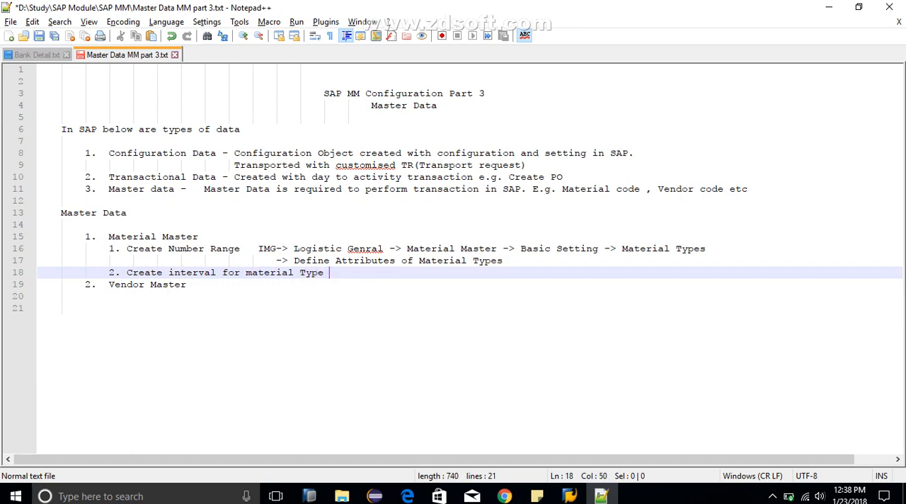
key(Return)
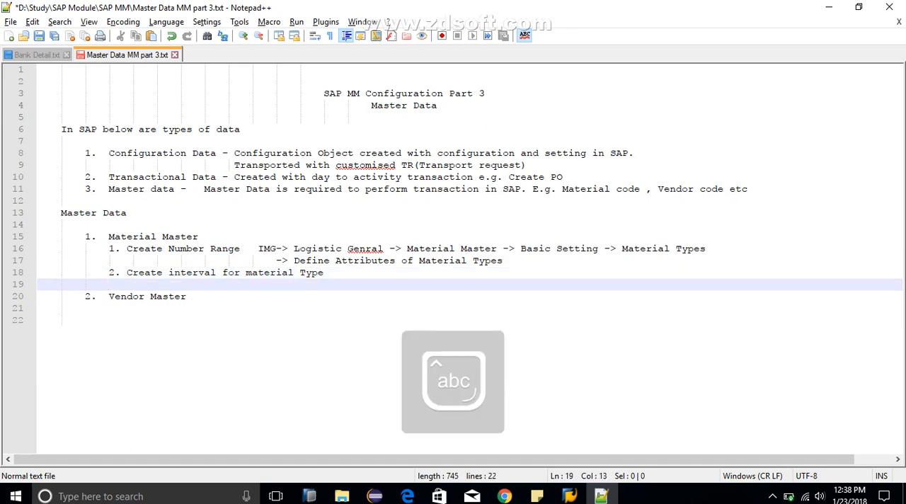
Step: Insert "ZROH" after "Create Number Range" in item 1 and indent its continuation line to realign it
key(Caps_Lock)
key(Caps_Lock)
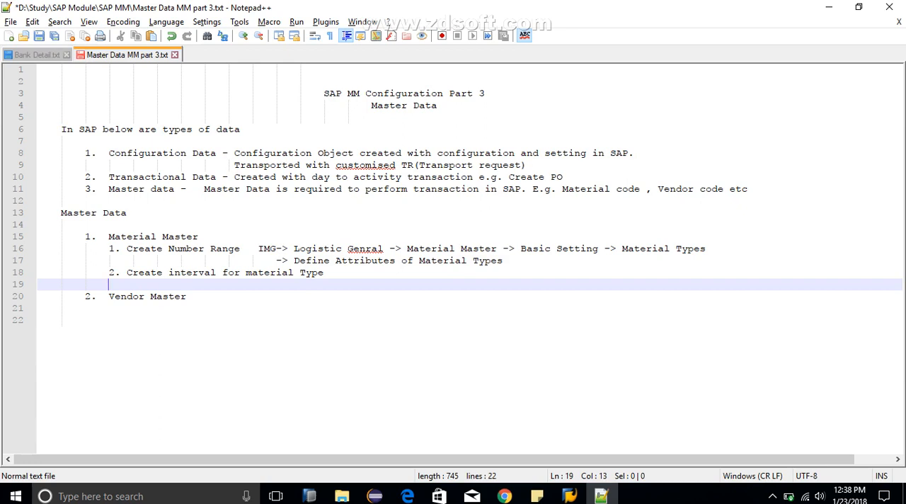
click(251, 248)
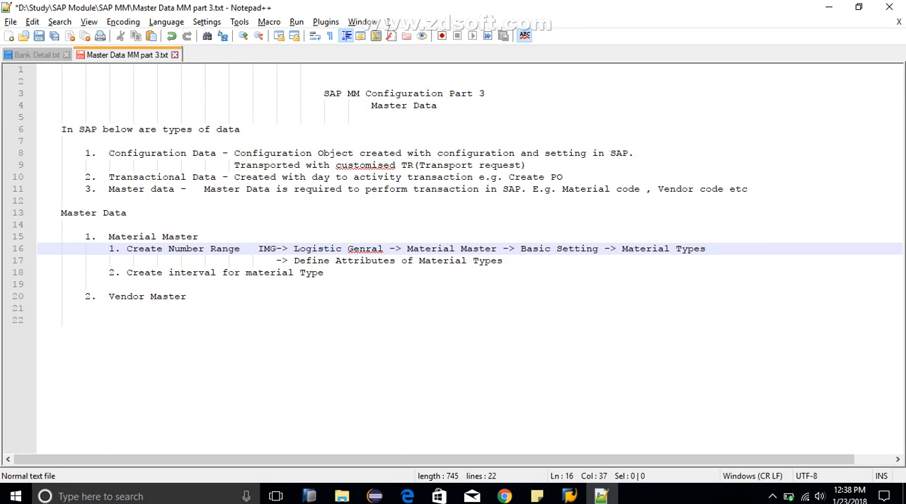
text(ZROH)
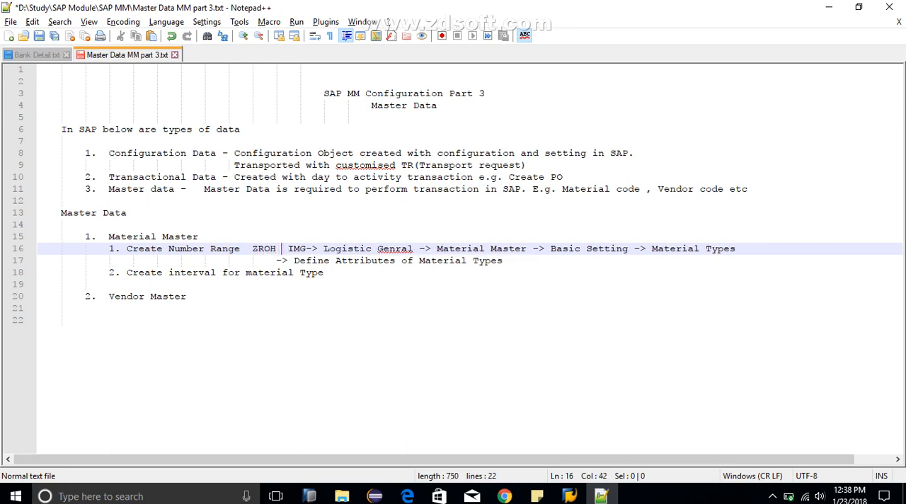
key(Down)
key(Left)
key(Tab)
key(Tab)
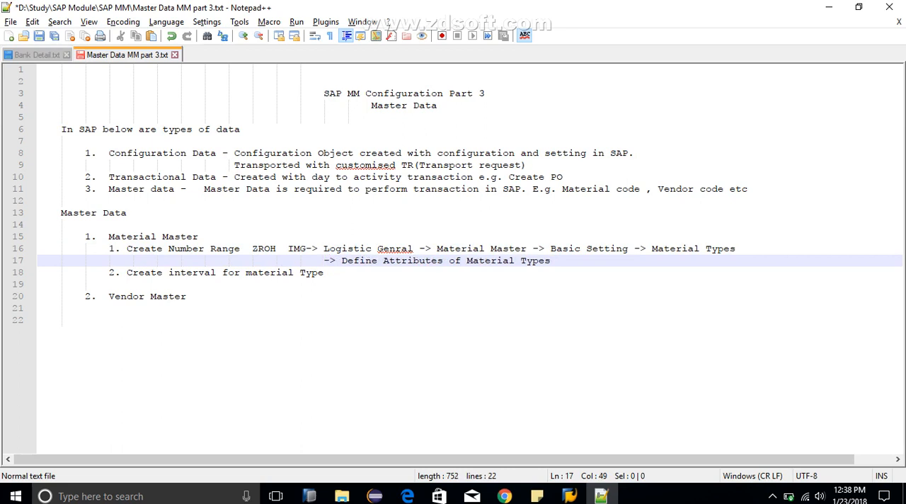
Step: Indent the empty line below item 2 of the Material Master notes
click(109, 285)
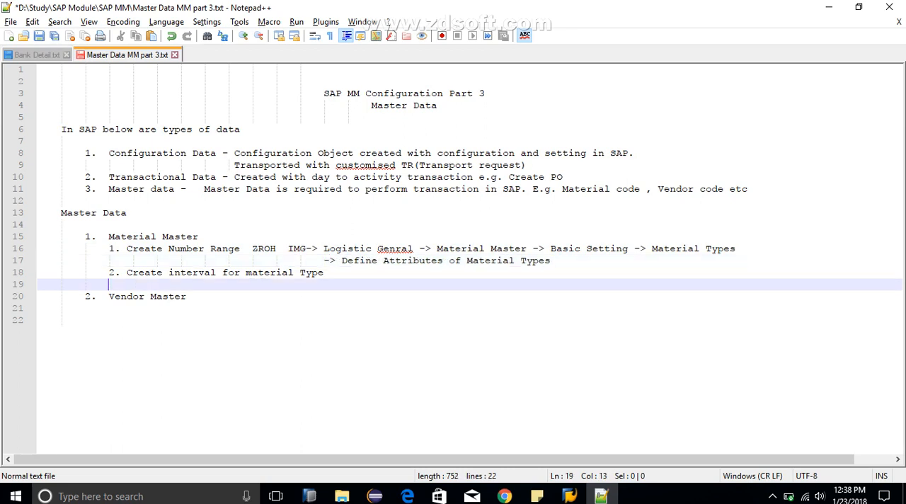
key(Tab)
key(Tab)
key(Tab)
key(Tab)
key(Tab)
key(Tab)
key(alt+Tab)
key(alt+Tab)
Step: Copy the two-line IMG path from item 1 and paste it on the indented line beneath item 2
drag(288, 248, 550, 260)
key(ctrl+c)
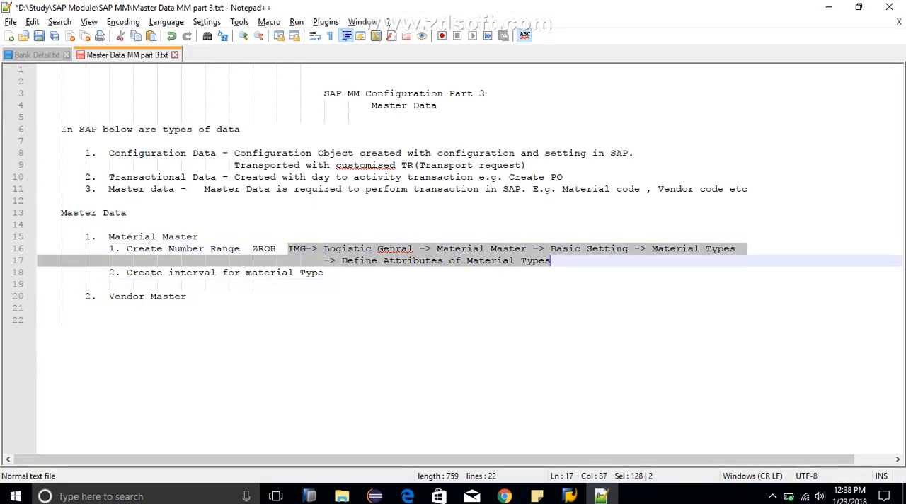
click(187, 297)
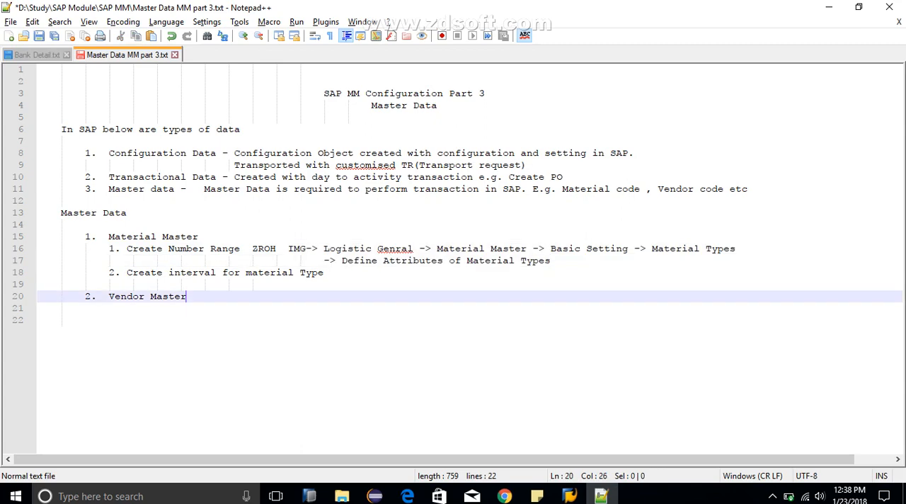
key(Up)
key(End)
key(Tab)
key(Tab)
key(Tab)
text(\)
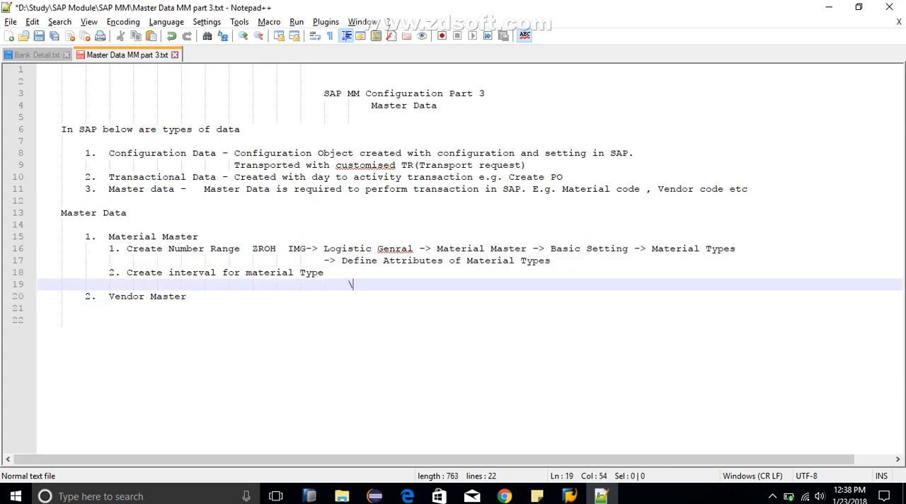
key(BackSpace)
key(BackSpace)
key(BackSpace)
key(ctrl+v)
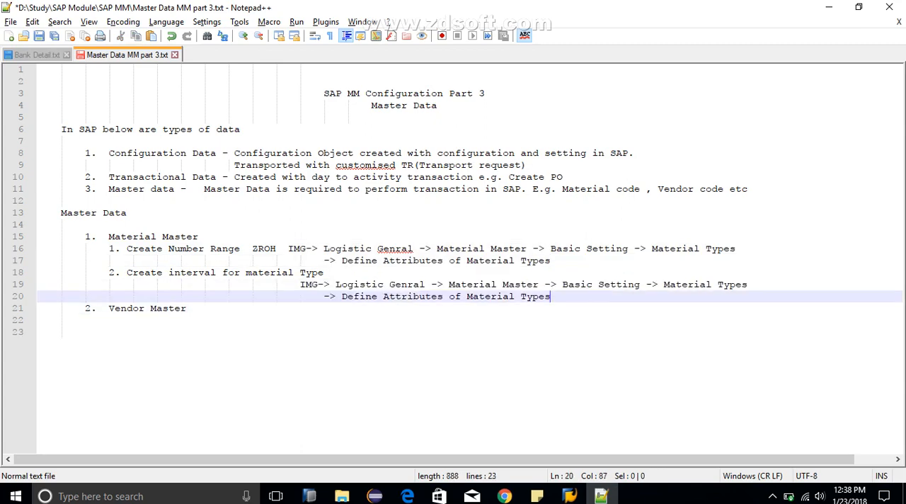
Step: Check the wording of the number range activity in the SAP Display IMG and return to the notes
key(alt+Tab)
key(alt+Tab)
key(Tab)
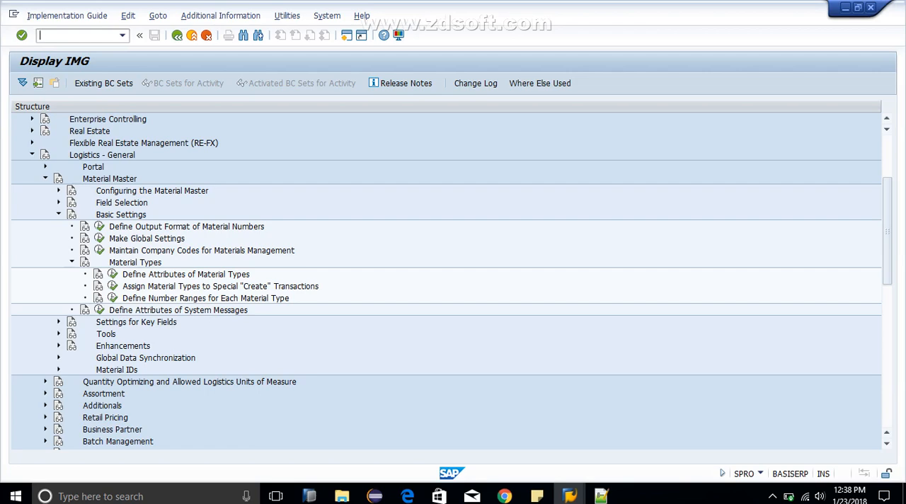
key(alt+Tab)
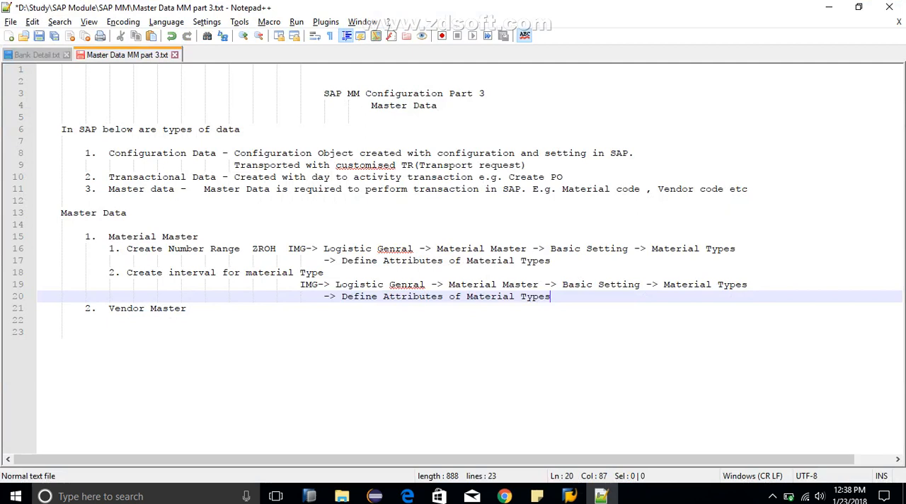
Step: Replace "Attributes of Material Types" in item 2's path with "Number Range for Each material Type" and save the file
key(shift+Left)
key(shift+Left)
key(shift+Left)
key(shift+Left)
key(shift+Left)
key(shift+Left)
key(shift+Left)
key(shift+Left)
key(shift+Left)
key(shift+Left)
key(shift+Left)
key(shift+Left)
key(shift+Left)
key(shift+Left)
key(shift+Left)
key(shift+Left)
key(shift+Left)
key(shift+Left)
key(shift+Left)
key(shift+Left)
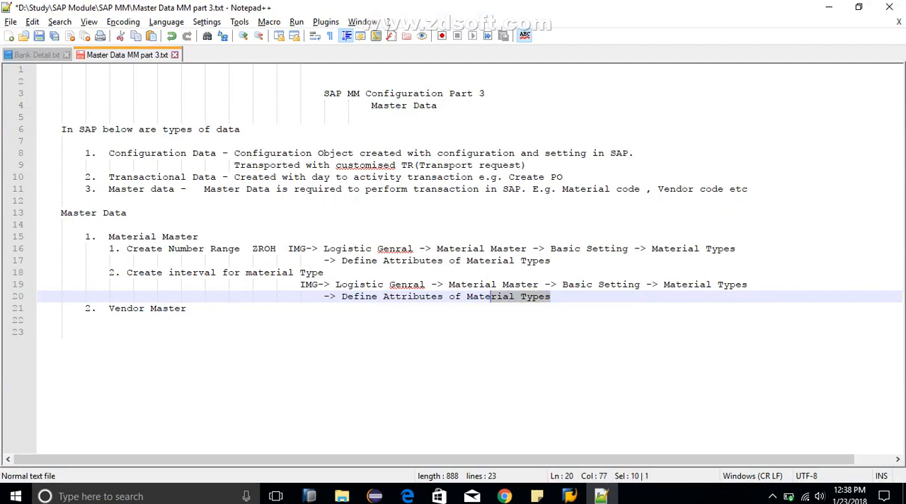
key(shift+Left)
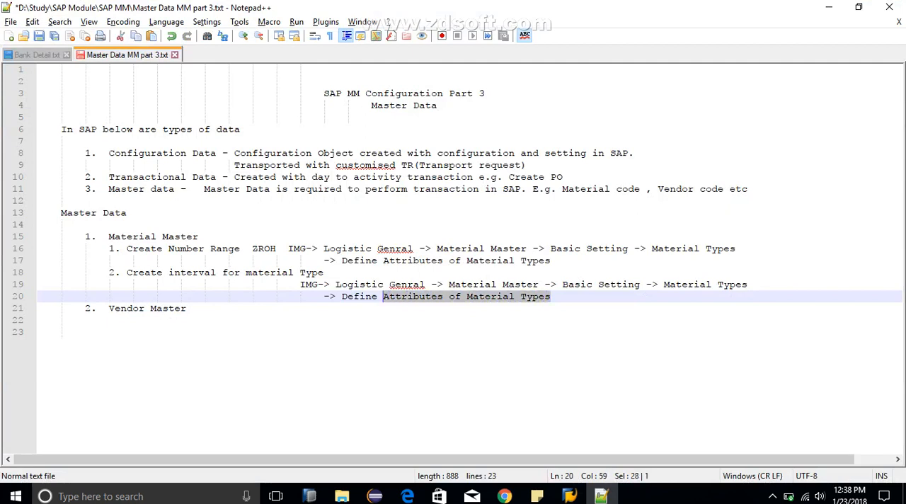
text(Number )
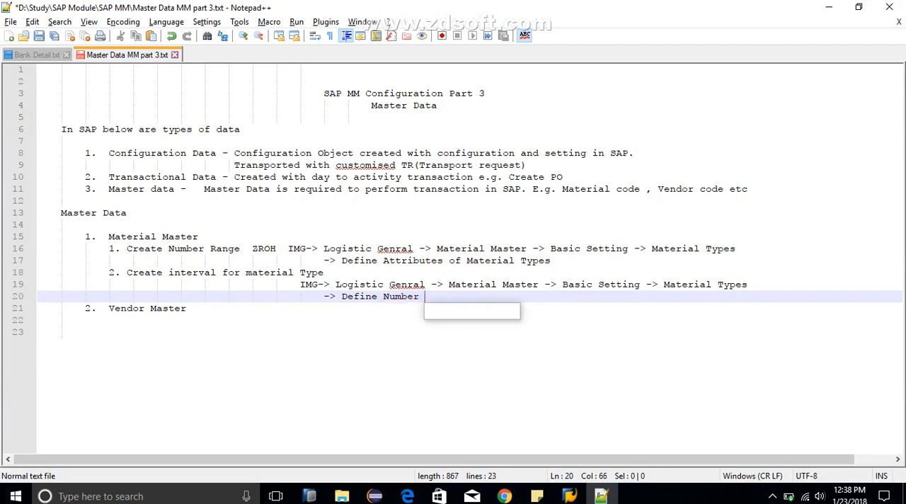
text(Range fo)
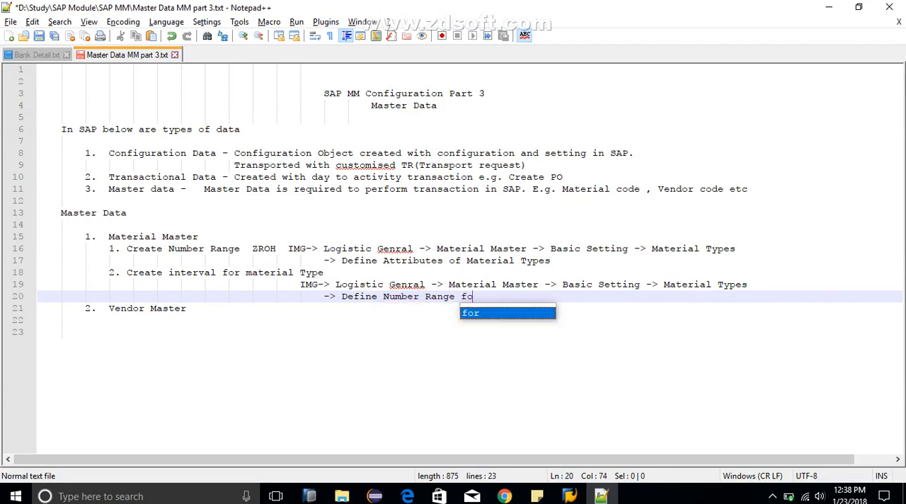
text(r Ea)
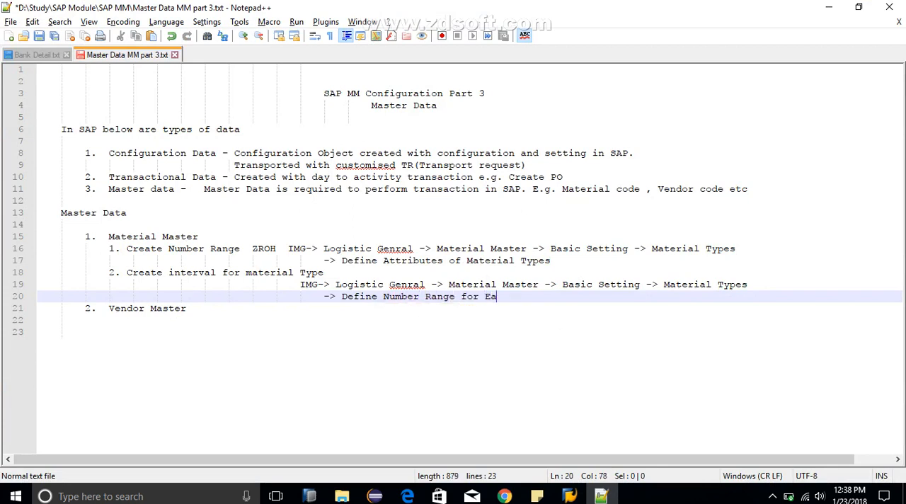
text(ch mate)
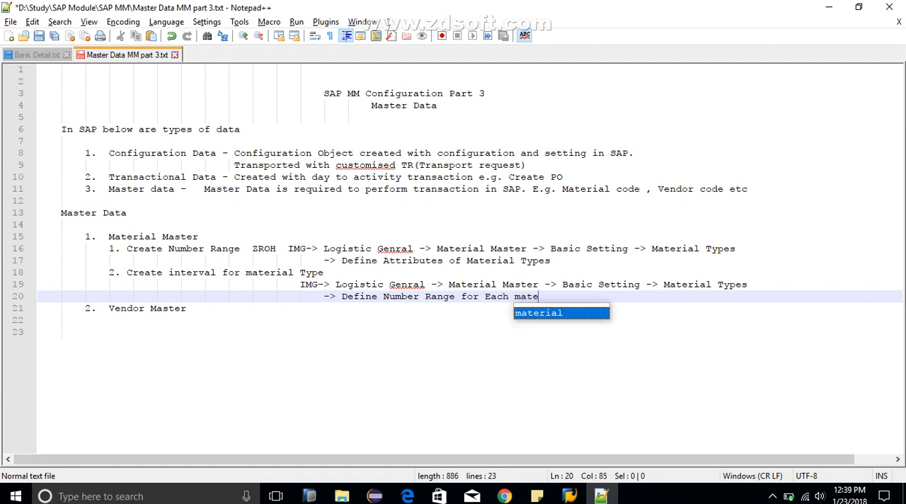
text(rial Type)
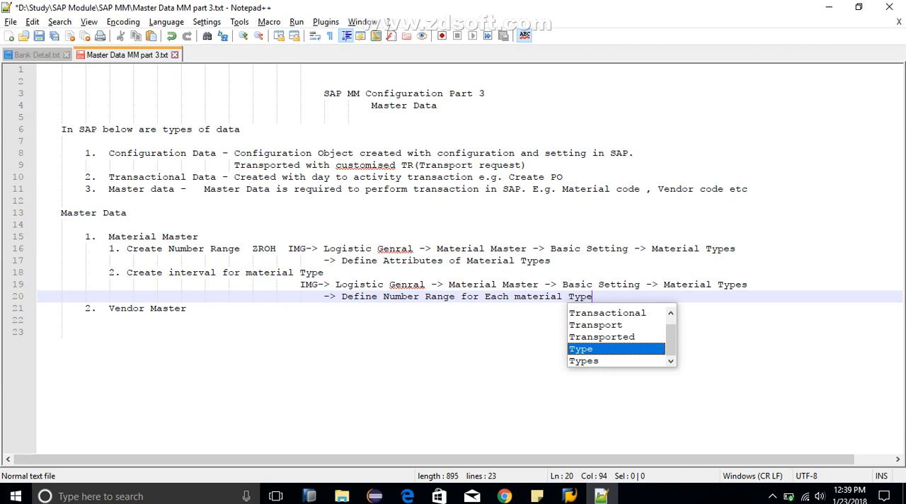
key(ctrl+s)
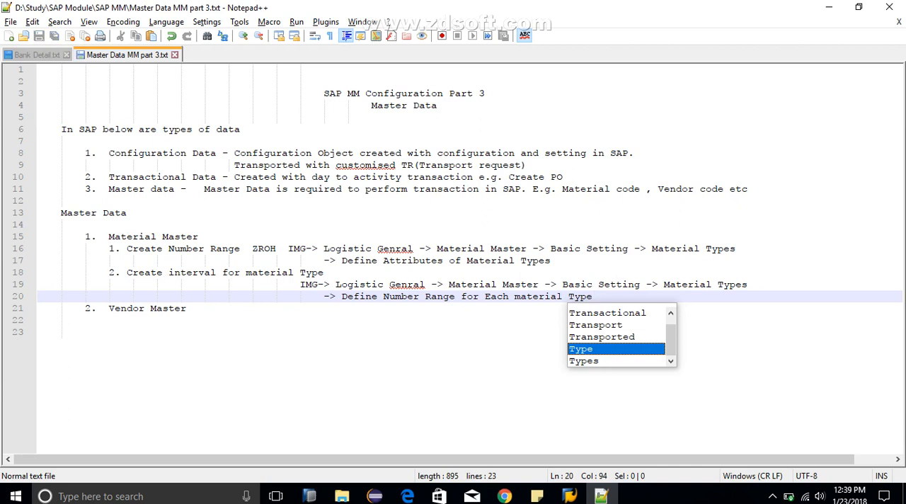
click(86, 309)
key(Tab)
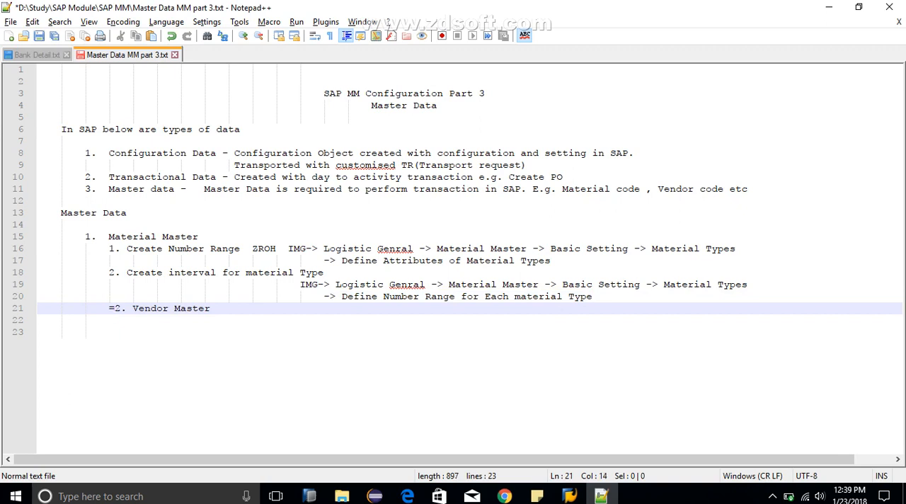
key(Insert)
key(BackSpace)
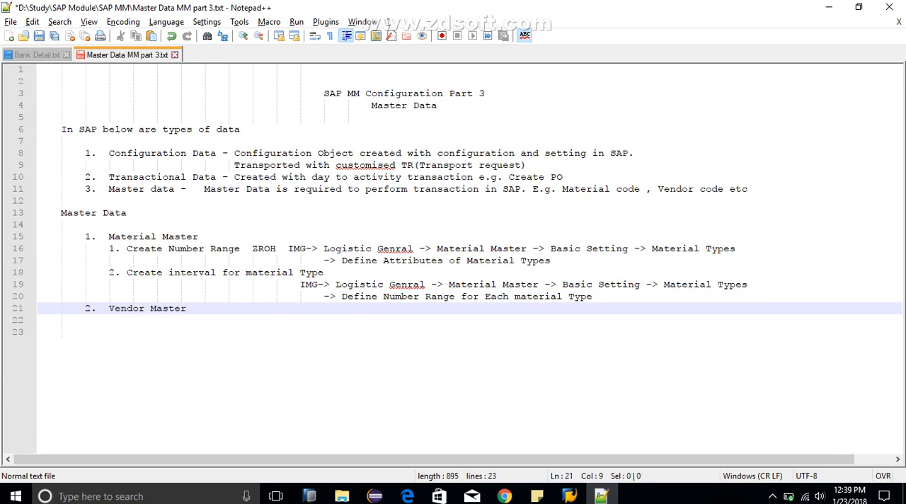
Step: Add a new line below item 2's IMG path, indented to the level of the sub-item numbers, with insert mode active
click(594, 296)
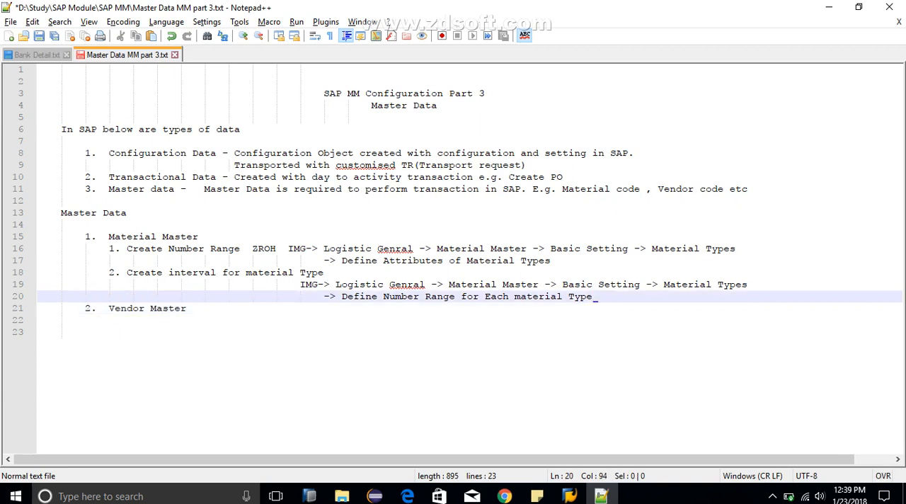
key(Return)
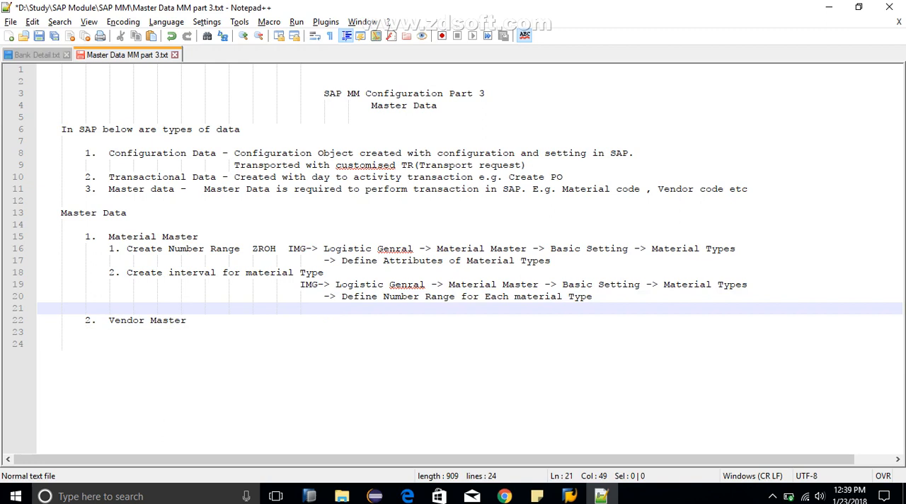
key(BackSpace)
key(BackSpace)
key(BackSpace)
key(BackSpace)
key(BackSpace)
key(BackSpace)
key(BackSpace)
key(BackSpace)
key(BackSpace)
key(Insert)
Step: Enter "3. Create Material Using ZROH Material Type" as the third sub-item under Material Master
text(3. Creat e)
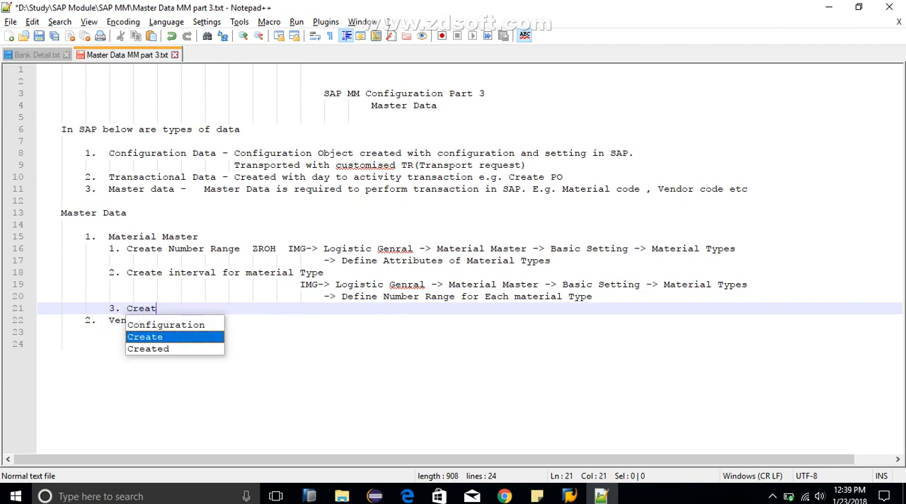
key(BackSpace)
key(BackSpace)
text(e )
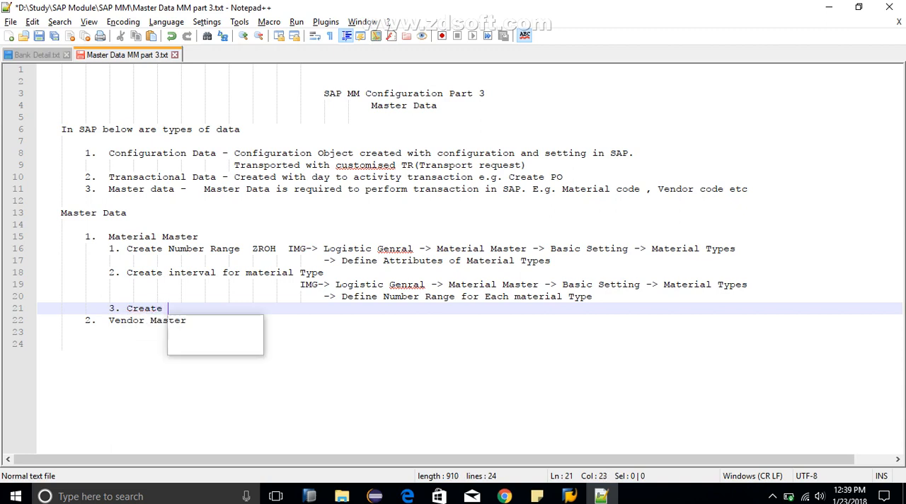
text(Material)
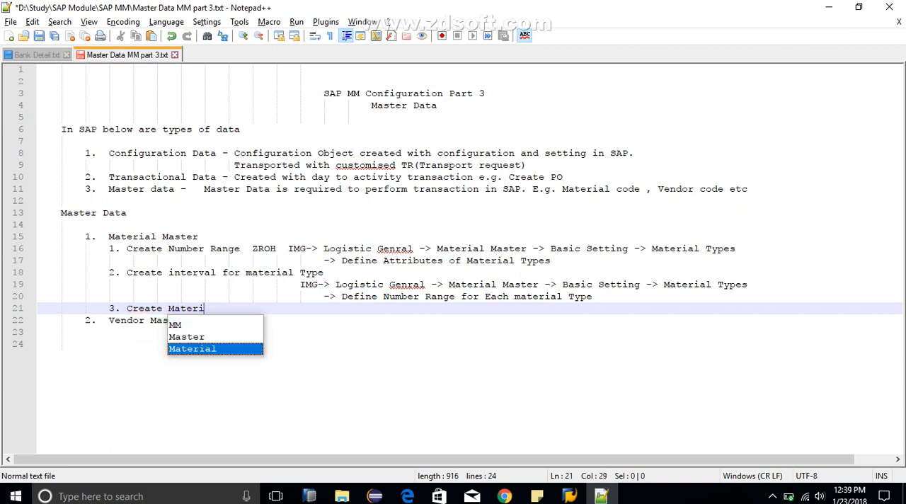
key(BackSpace)
key(BackSpace)
key(BackSpace)
key(BackSpace)
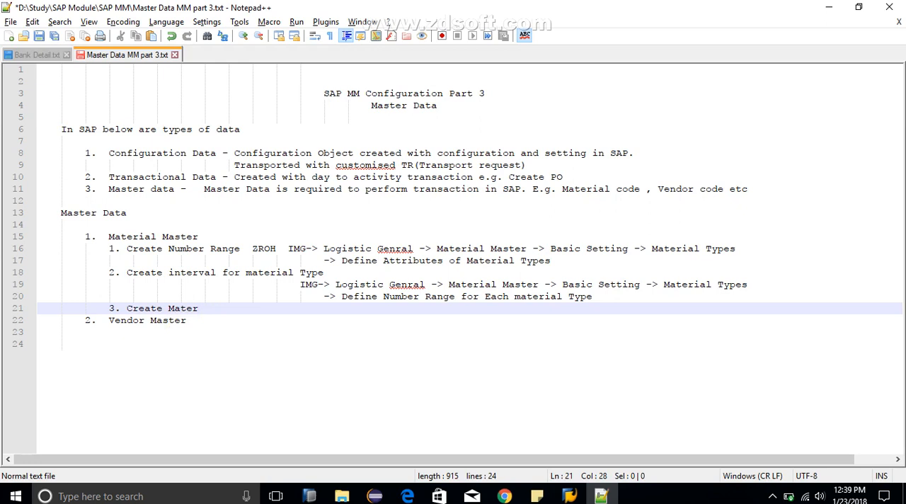
text(ial )
text(Usi)
text(ZRIH)
key(BackSpace)
key(BackSpace)
key(BackSpace)
text(o)
key(BackSpace)
text(OH )
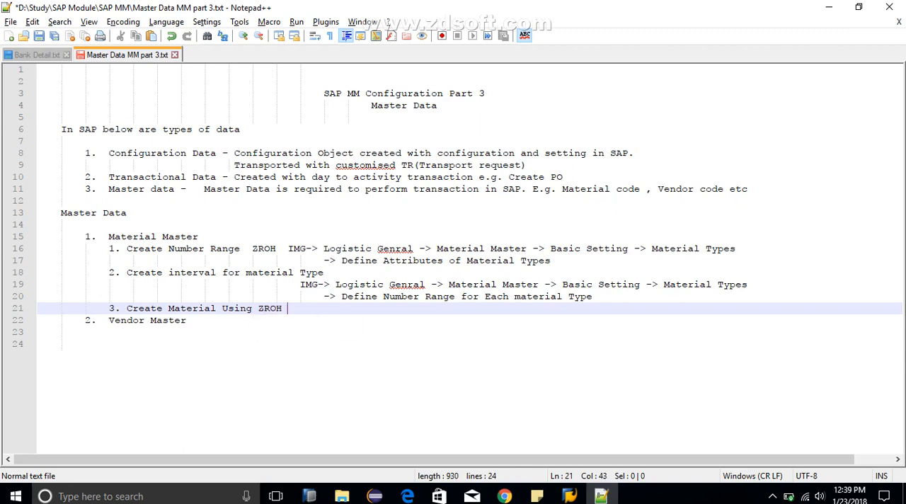
text(Material Type)
key(Return)
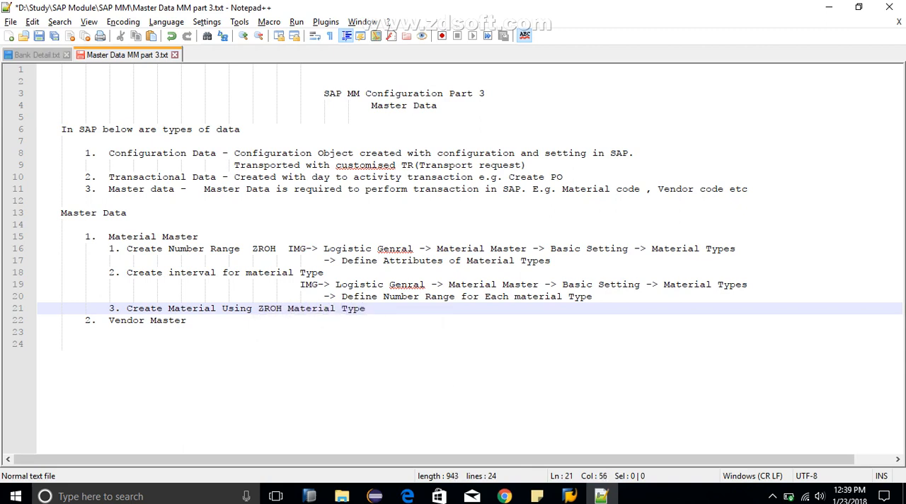
Step: Add an indented line beneath item 3 reading "T Code MM01"
key(Return)
key(Tab)
key(Tab)
key(Tab)
key(Tab)
key(Tab)
key(Tab)
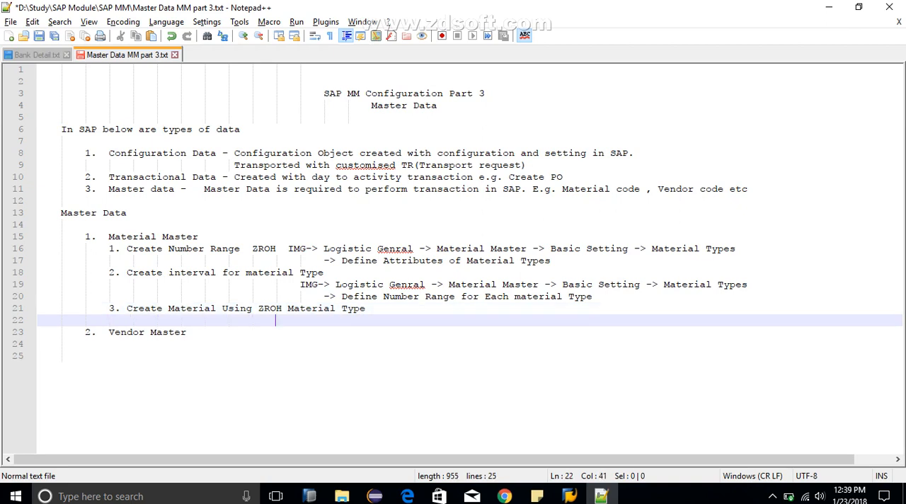
key(BackSpace)
key(BackSpace)
text(T Code MM01)
Step: Switch to the SAP Easy Access session and start transaction MM01
key(alt+Tab)
key(alt+Tab)
key(Tab)
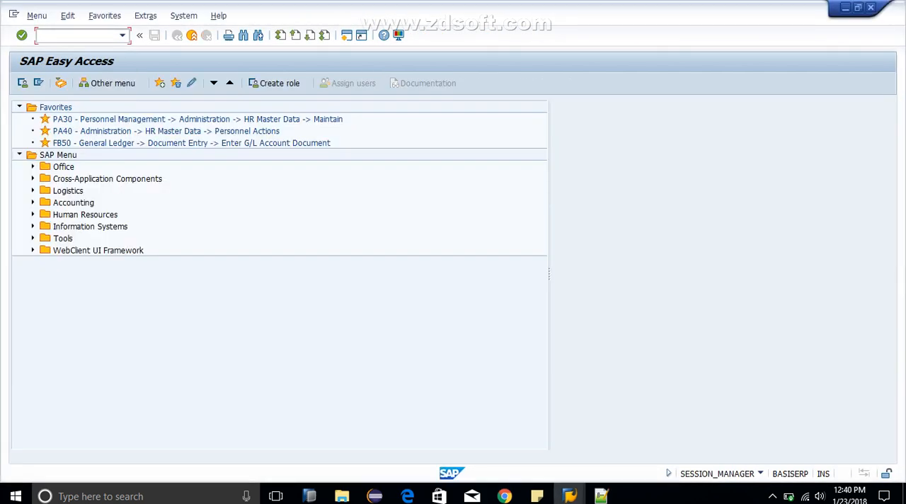
text(mm01)
key(Return)
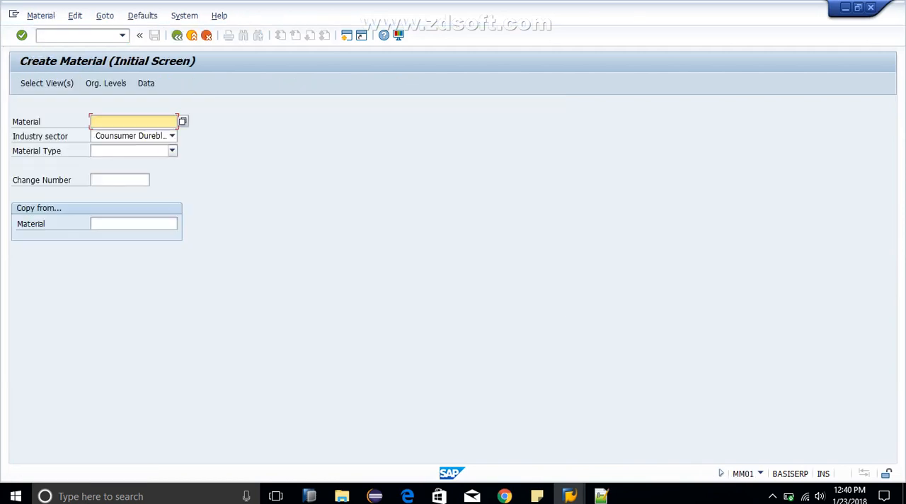
Step: Choose industry sector M Mechanical Engineering and material type ZROH for the new material, and recheck the material type list
click(172, 136)
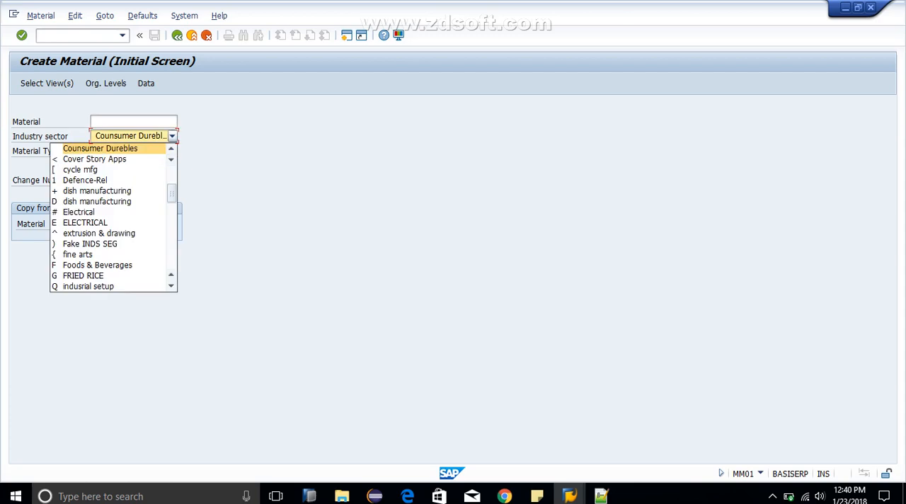
key(m)
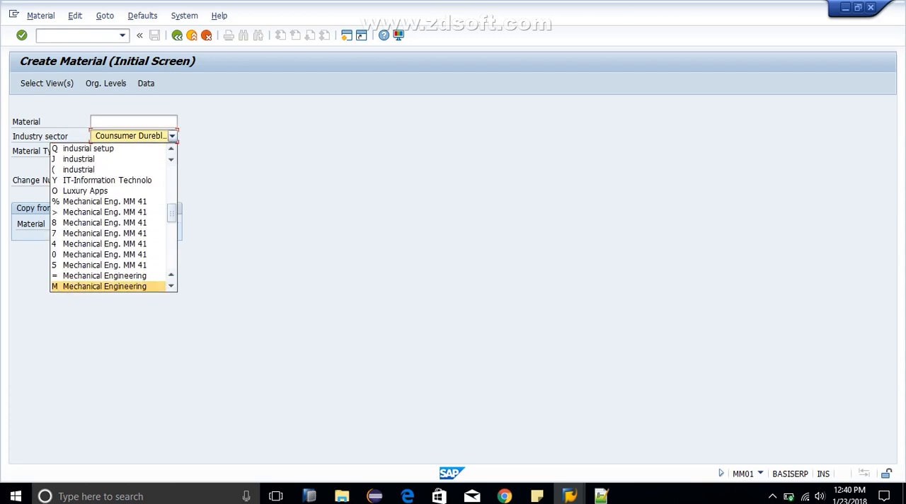
key(Down)
key(Down)
key(Return)
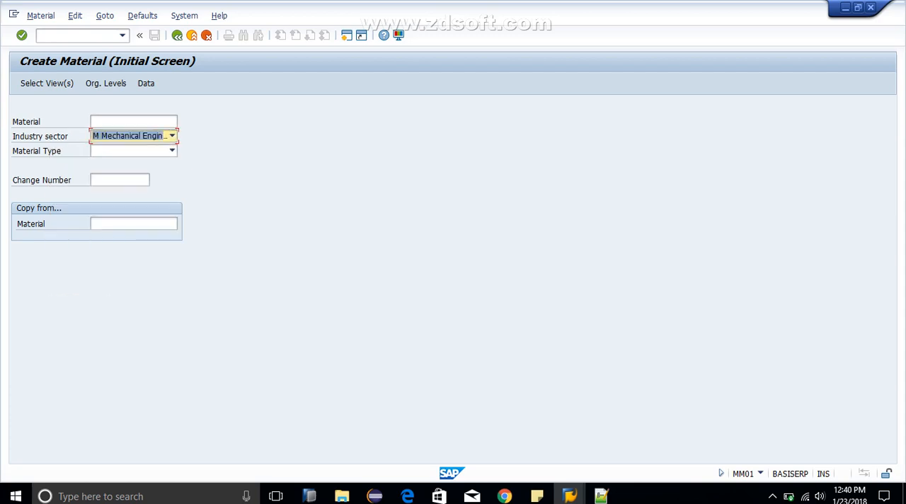
click(172, 150)
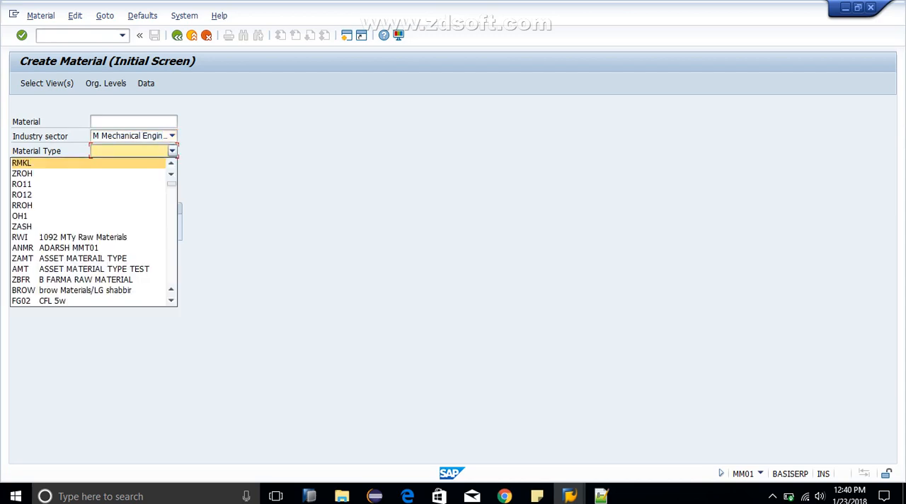
key(Down)
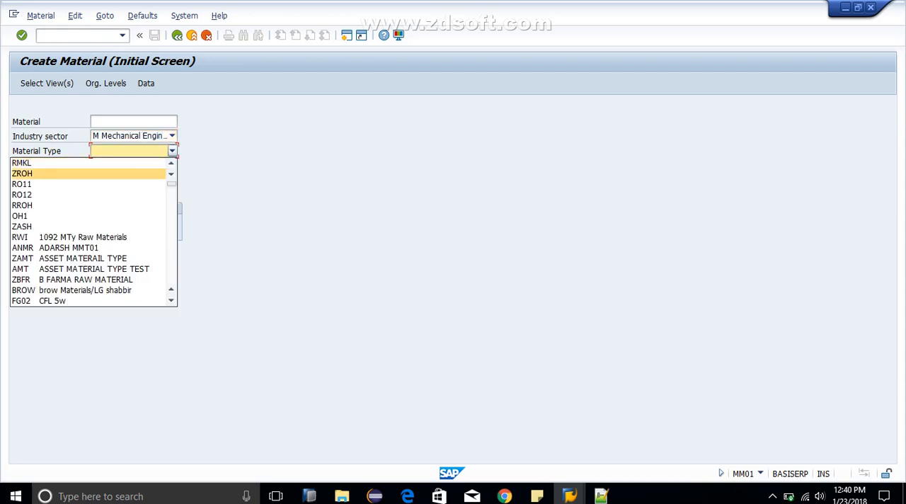
key(Return)
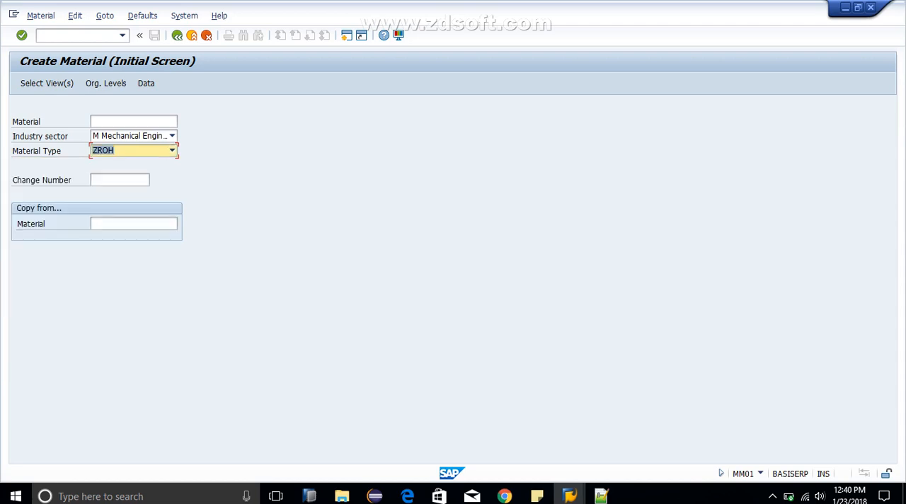
click(172, 151)
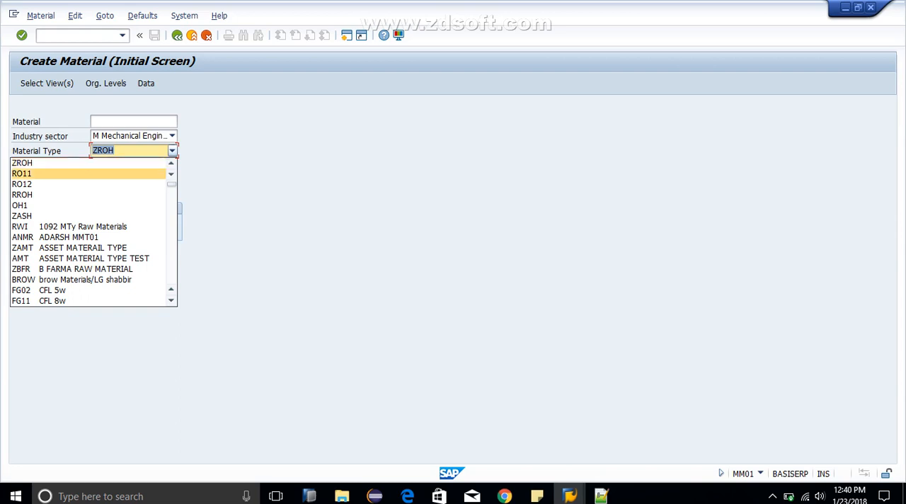
click(772, 496)
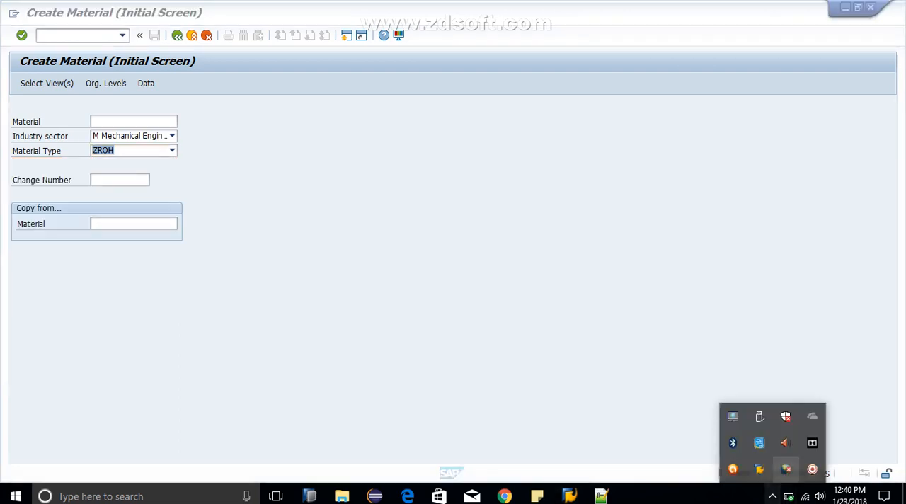
right_click(812, 469)
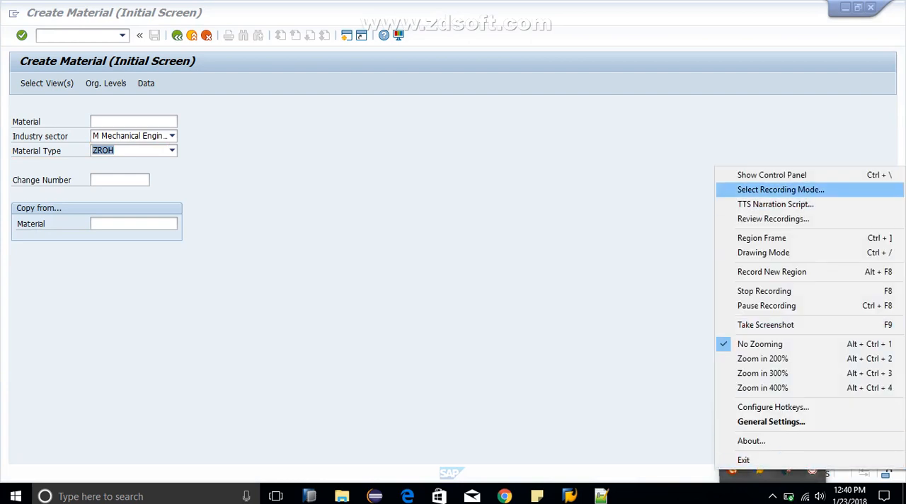
click(771, 175)
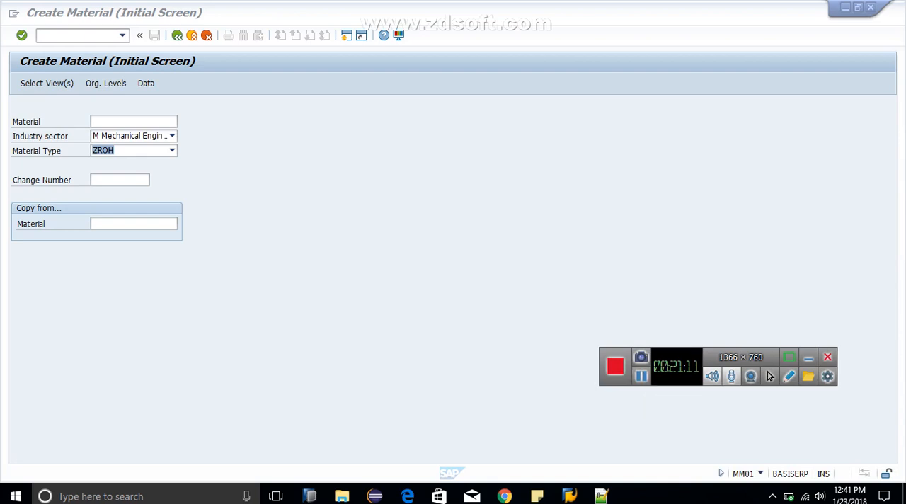
Step: Open Define Attributes of Material Types in the Display IMG session and position the list on ZROH
click(172, 151)
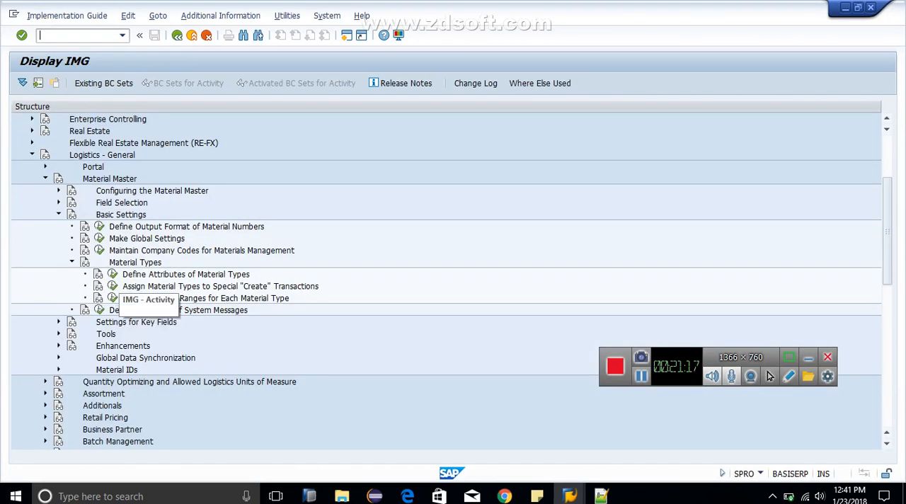
click(113, 274)
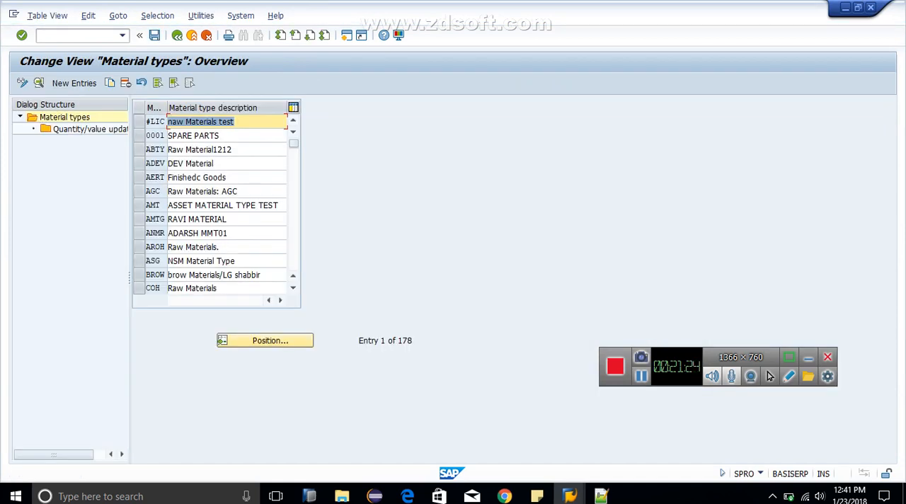
click(265, 341)
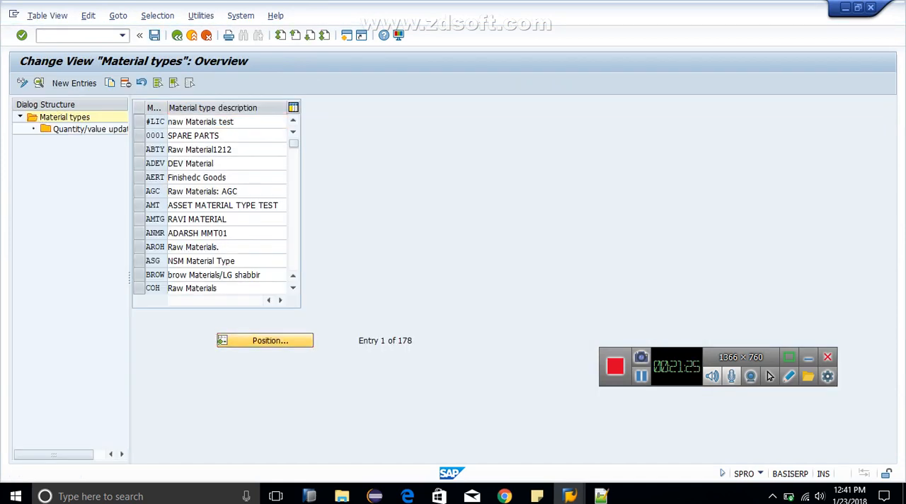
text(ZRO)
key(Return)
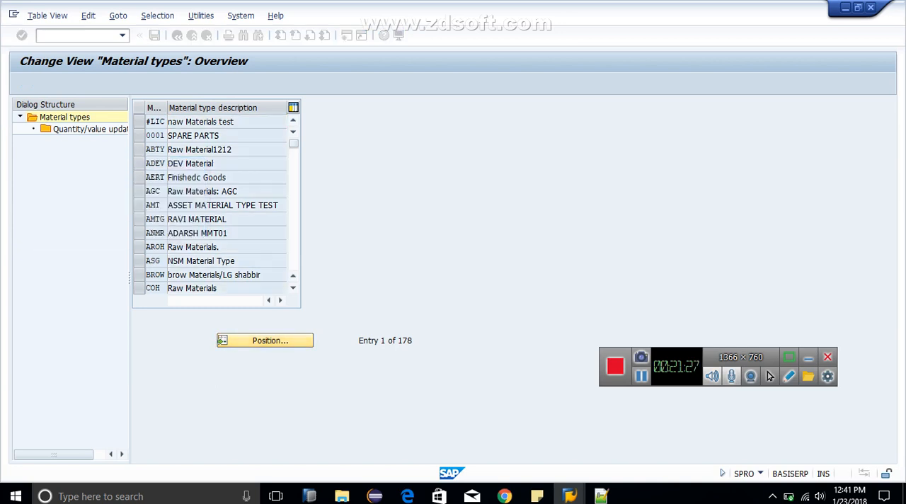
Step: Set the description of material type ZROH to "Raw Material for KP" and save the change
key(BackSpace)
key(BackSpace)
key(BackSpace)
key(BackSpace)
key(BackSpace)
key(BackSpace)
key(BackSpace)
key(BackSpace)
key(BackSpace)
key(BackSpace)
key(BackSpace)
key(BackSpace)
key(BackSpace)
key(BackSpace)
key(BackSpace)
key(BackSpace)
key(BackSpace)
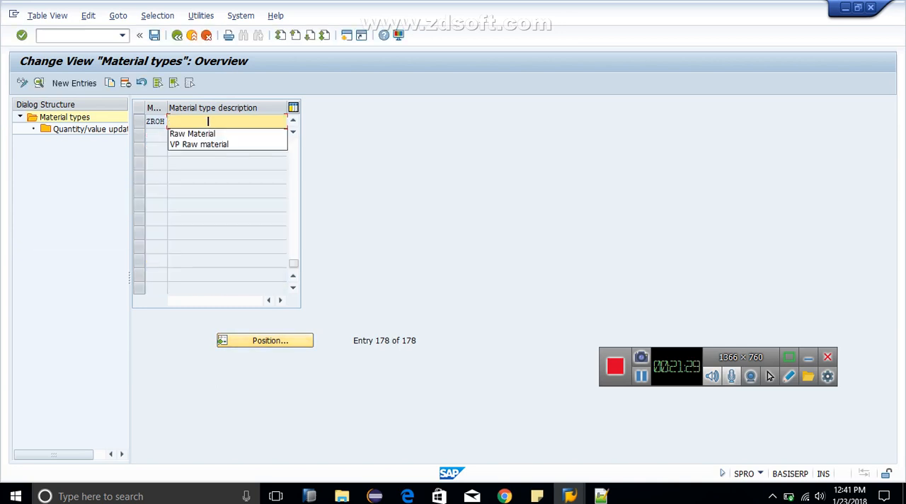
key(Down)
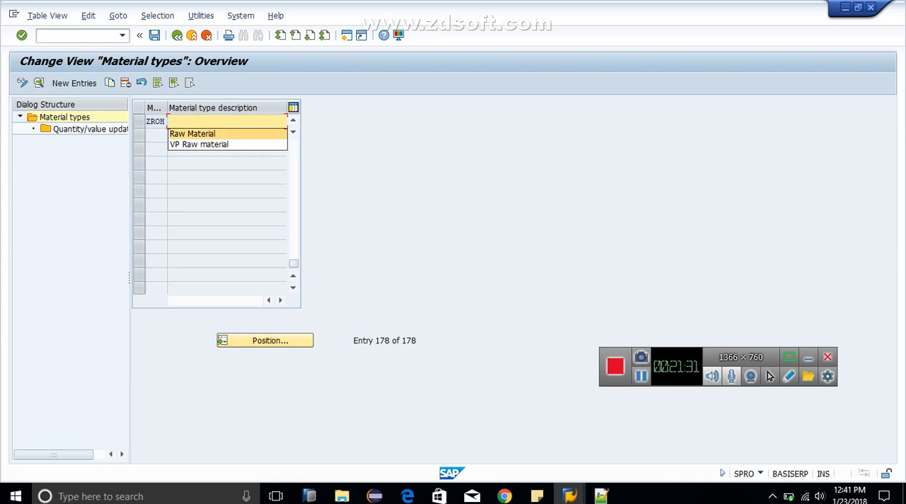
key(Return)
text(for )
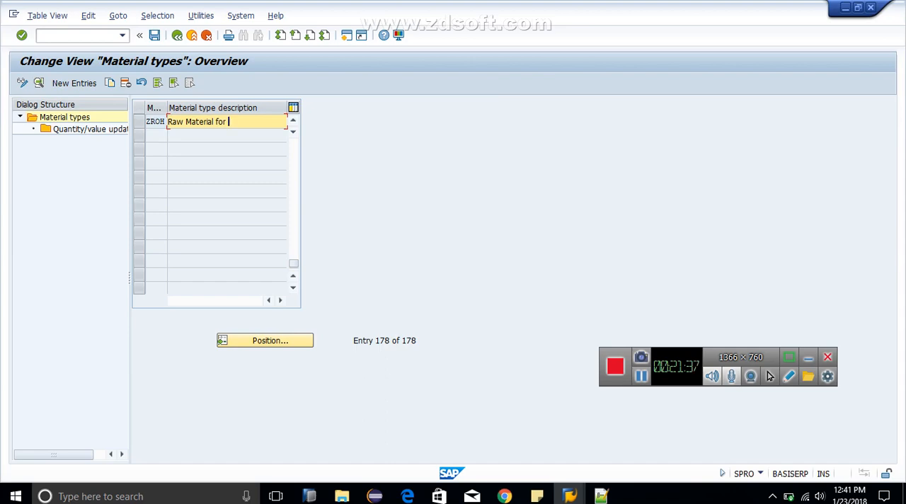
text(KP)
key(Return)
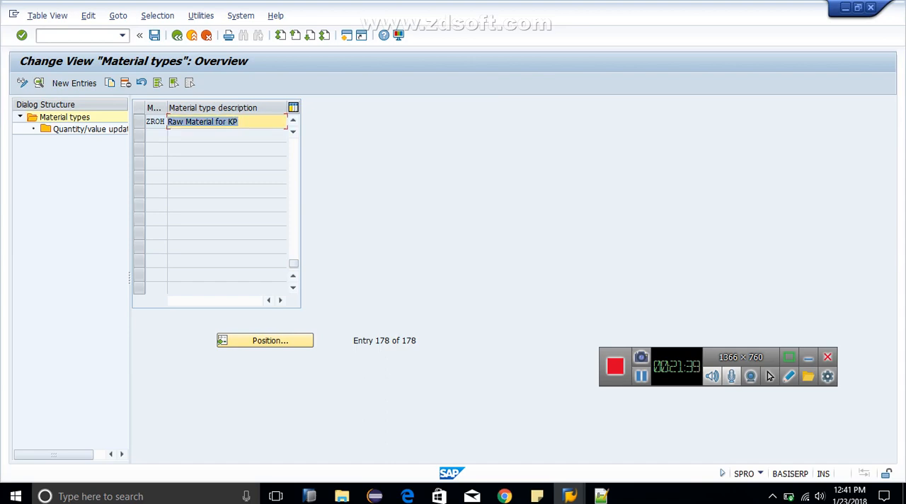
key(ctrl+s)
key(Return)
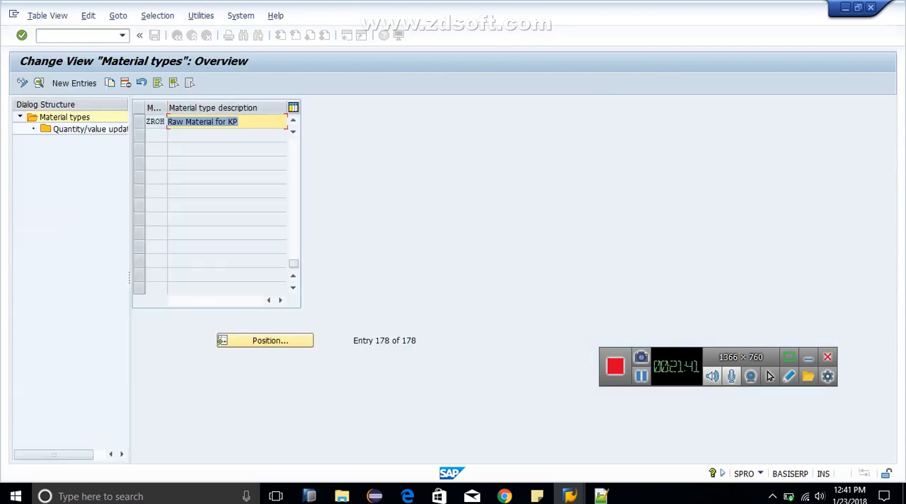
Step: Return to the Create Material session, end the transaction with /n, and start mm01 again
key(F3)
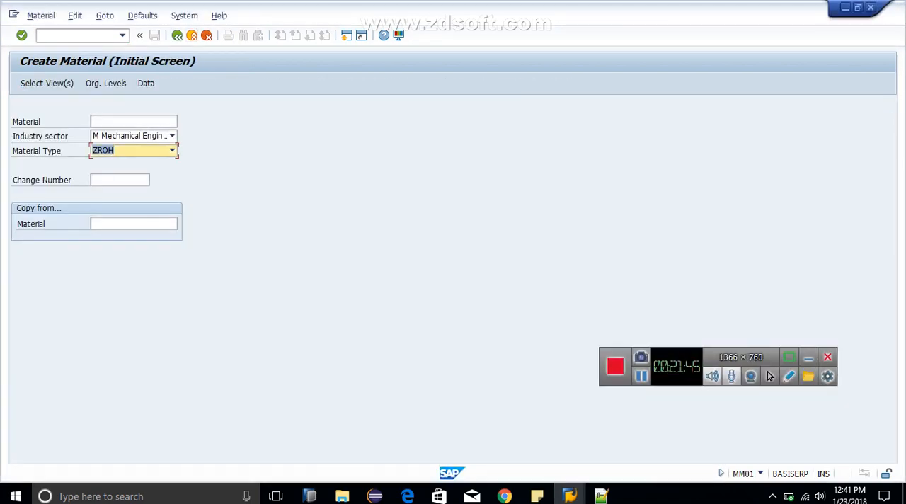
click(76, 35)
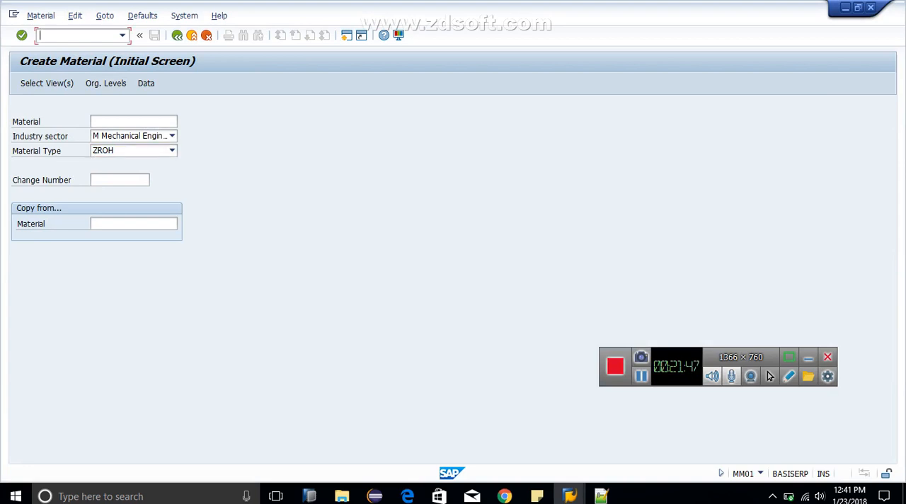
text(/n)
key(Return)
text(mm03)
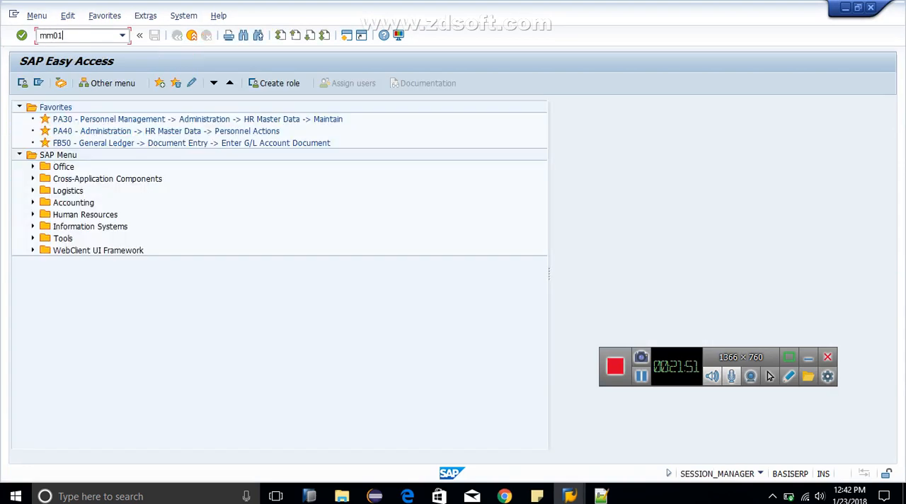
key(Return)
Step: Set the new material's industry sector to M Mechanical Engineering
click(172, 136)
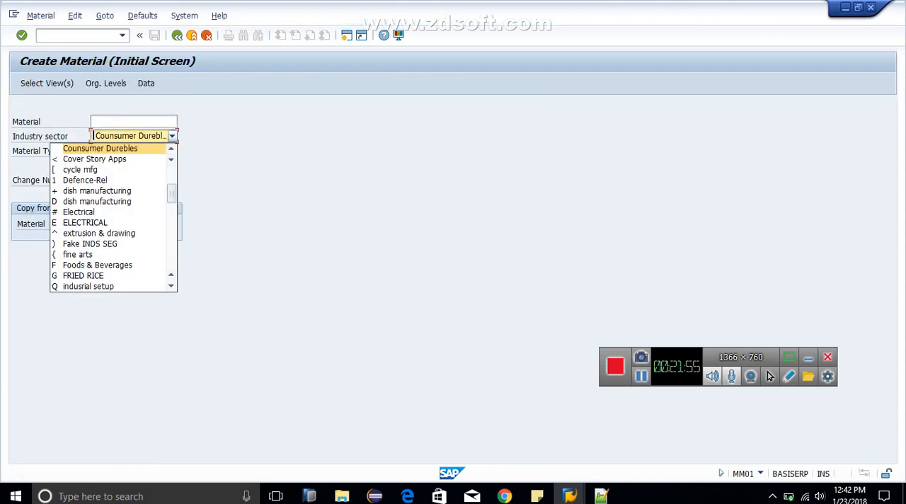
key(m)
key(Return)
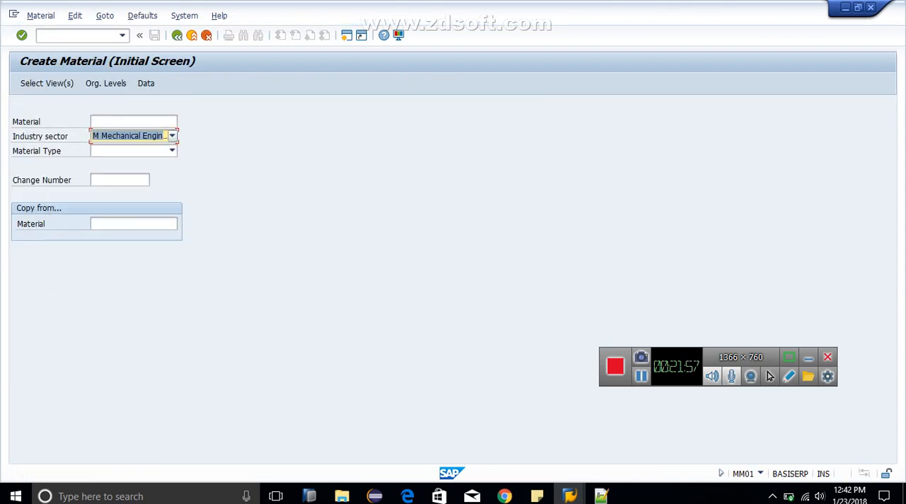
Step: Set the new material's material type to ZROH Raw Material for KP
click(172, 151)
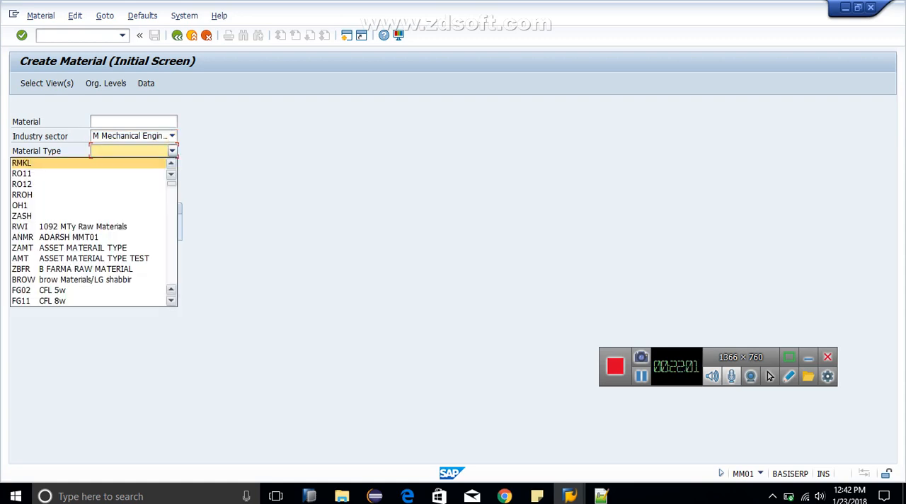
key(Down)
key(Down)
key(Down)
key(Down)
key(Down)
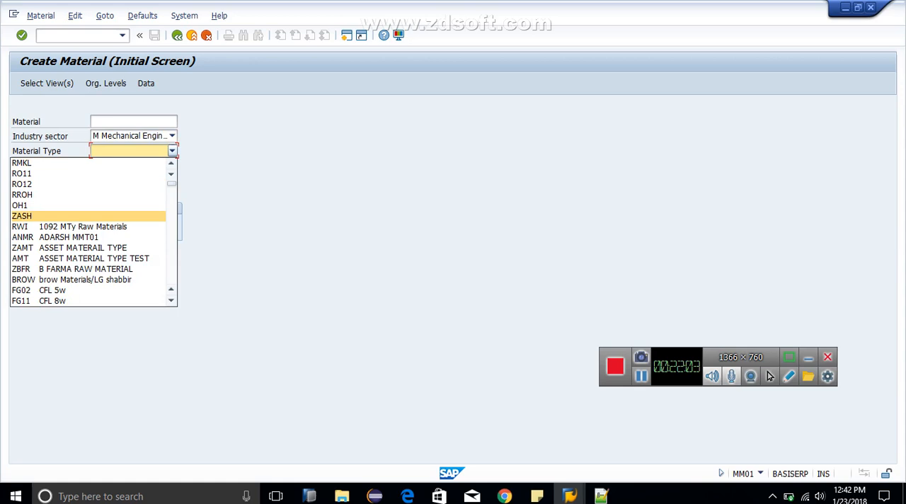
key(Down)
key(Down)
key(Down)
key(Down)
key(Down)
key(Down)
key(Down)
key(Down)
key(Down)
key(Down)
key(Down)
key(Down)
key(Down)
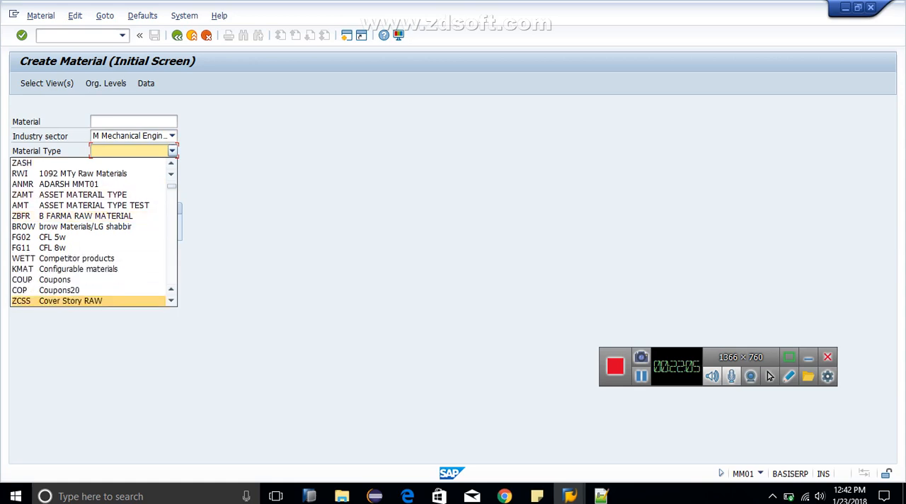
key(Down)
key(Down)
key(Down)
key(Down)
key(Down)
key(Down)
key(Down)
key(Down)
key(Down)
key(Down)
key(Down)
key(Down)
key(Down)
key(Down)
key(Down)
key(Down)
key(Down)
key(Down)
key(Down)
key(Down)
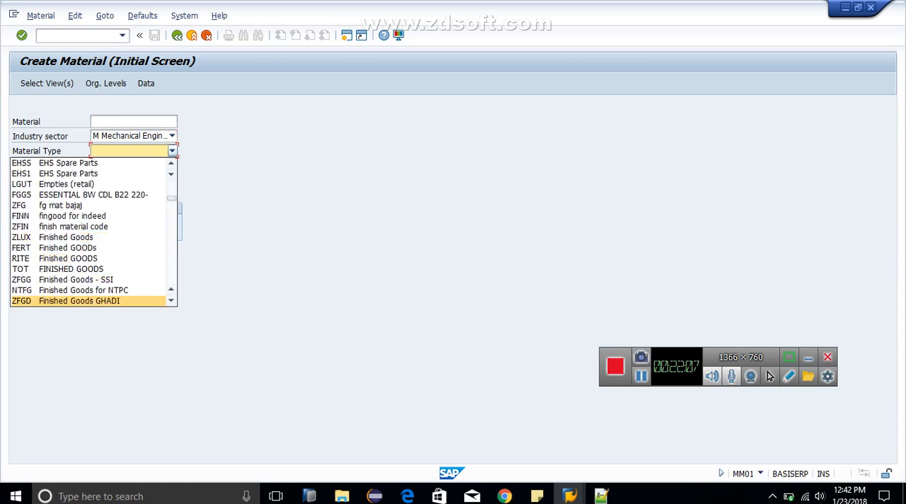
key(Down)
key(Down)
key(Down)
key(Down)
key(Down)
key(Down)
key(Down)
key(Down)
key(Down)
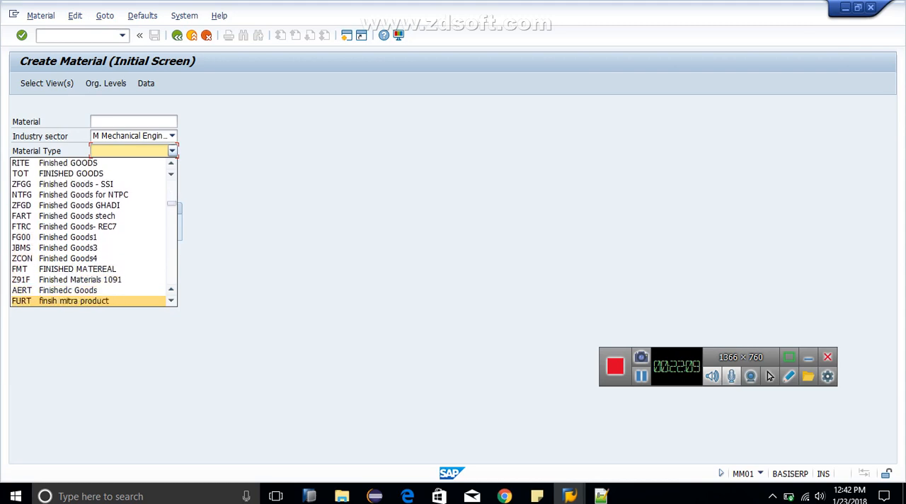
key(Down)
key(Down)
key(Down)
key(Down)
key(Down)
key(Down)
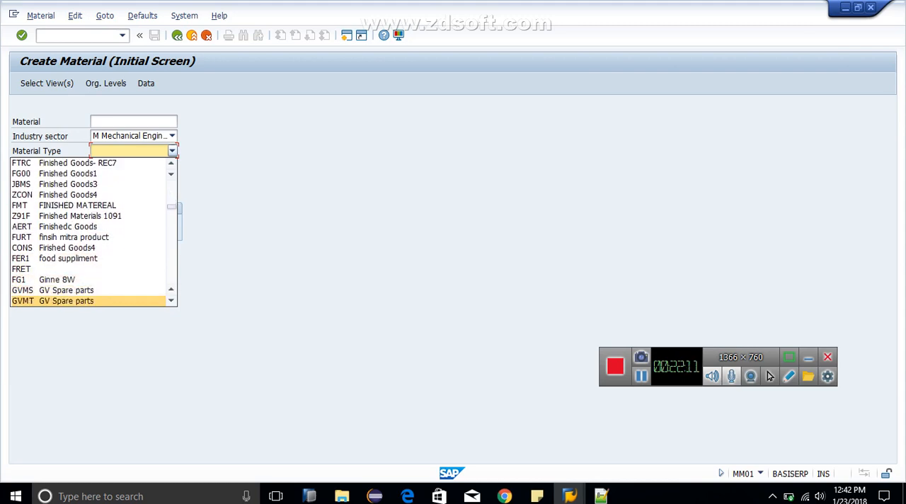
key(r)
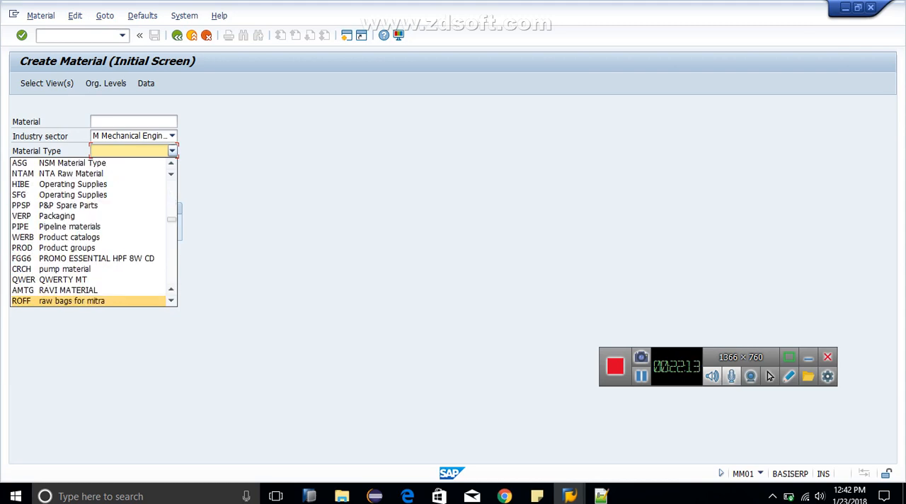
key(Down)
key(Down)
key(Down)
key(Down)
key(Down)
key(Down)
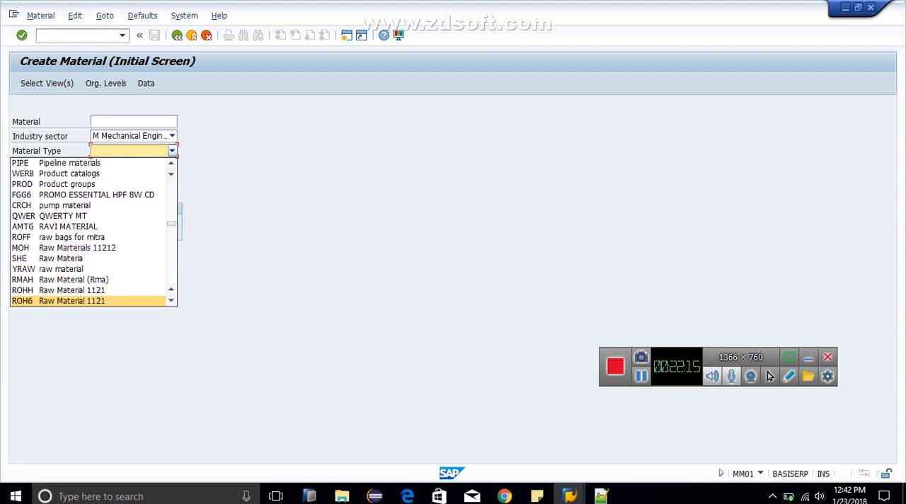
key(Down)
key(Down)
key(Down)
key(Down)
key(Down)
key(Down)
key(Down)
key(Down)
key(Down)
key(Down)
key(Down)
key(Down)
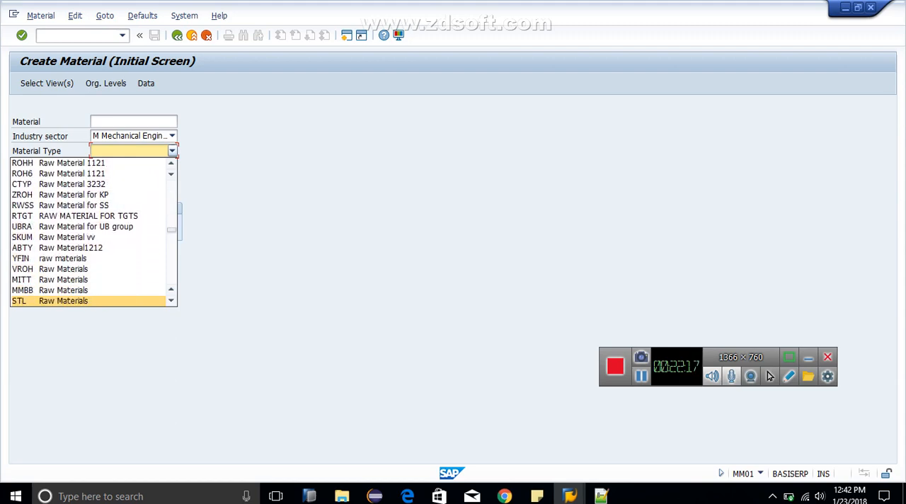
key(Down)
key(Down)
key(Down)
key(Down)
key(Down)
key(Down)
key(Down)
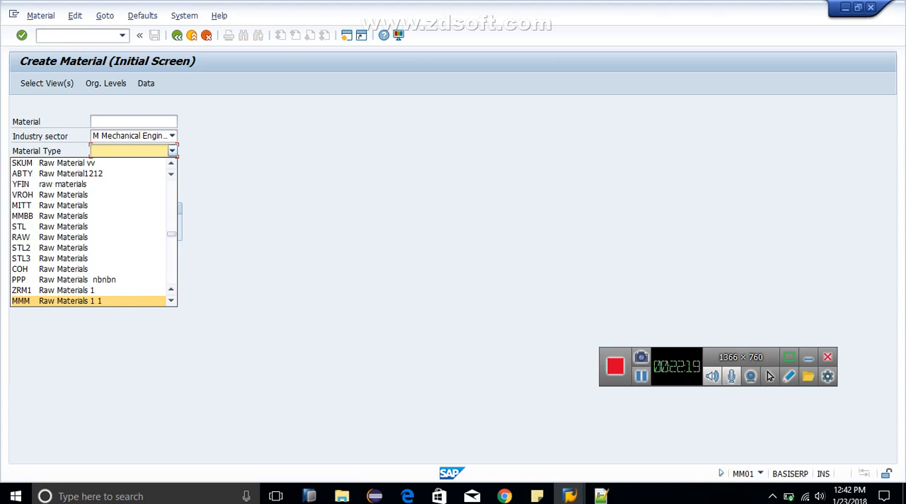
key(Down)
key(Down)
key(Down)
key(Down)
key(Down)
key(Down)
key(Down)
key(Down)
key(Down)
key(Down)
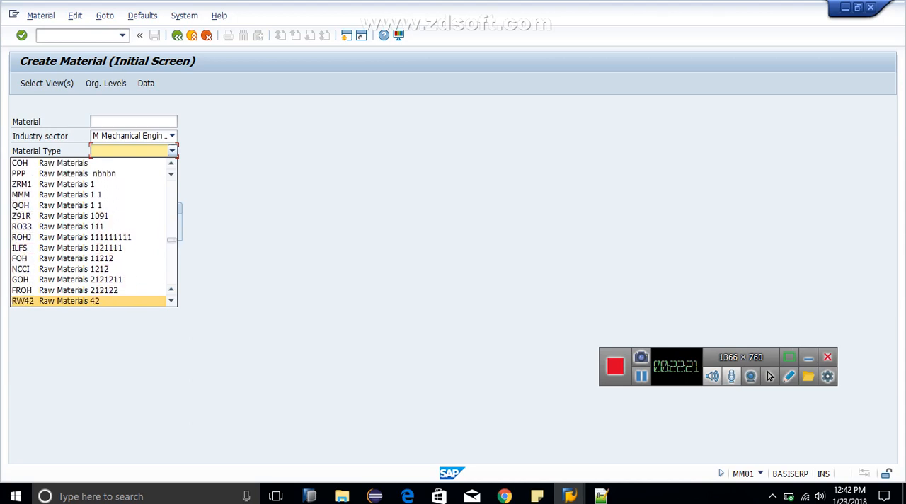
key(Down)
key(Down)
key(Down)
key(Down)
key(Down)
key(Down)
key(Down)
key(Down)
key(Down)
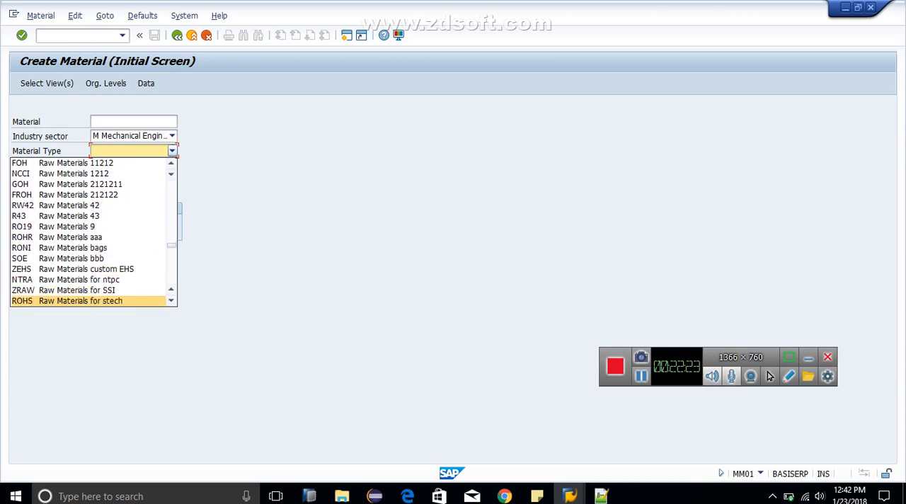
key(Down)
key(Down)
key(Down)
key(Down)
key(Down)
key(Down)
key(Down)
key(Down)
key(Down)
key(Down)
key(Down)
key(Down)
key(Down)
key(Down)
key(Down)
key(Down)
key(Down)
key(Down)
key(Down)
key(Down)
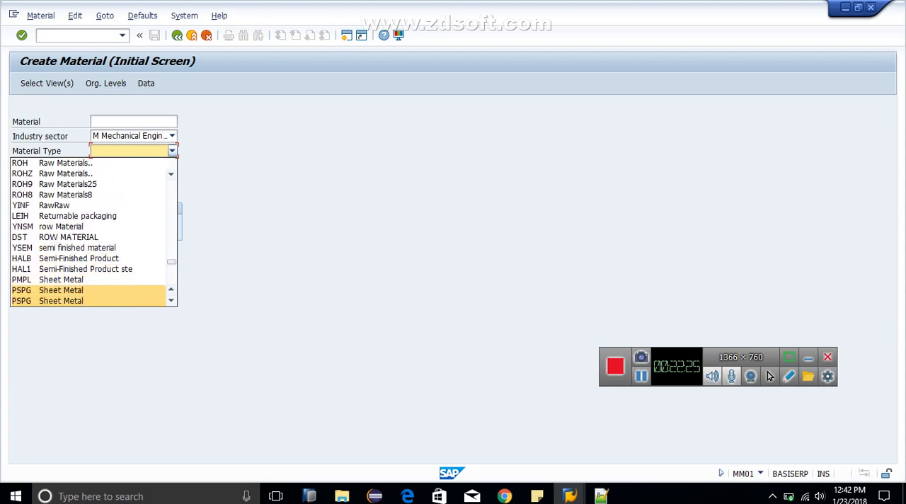
key(Down)
key(Down)
key(Down)
key(Down)
key(Down)
key(Down)
key(Down)
key(Down)
key(Down)
key(Down)
key(Down)
key(Down)
key(Down)
key(Down)
key(Down)
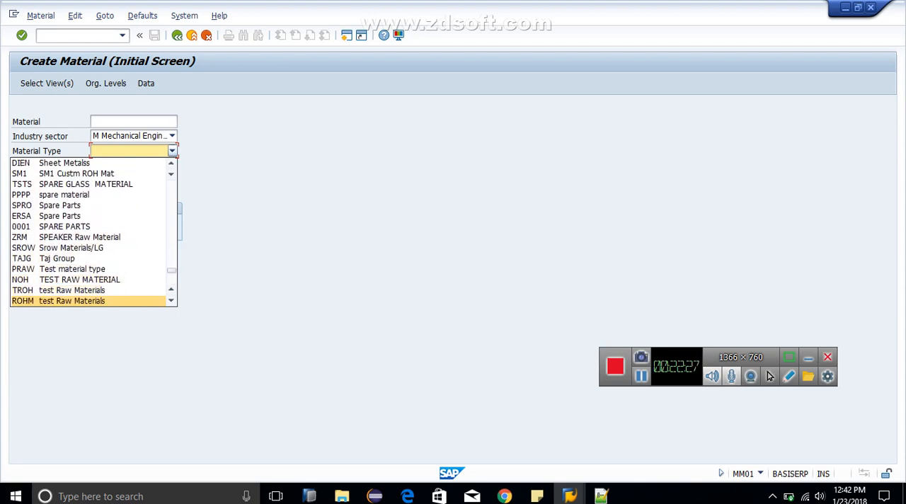
key(Down)
key(z)
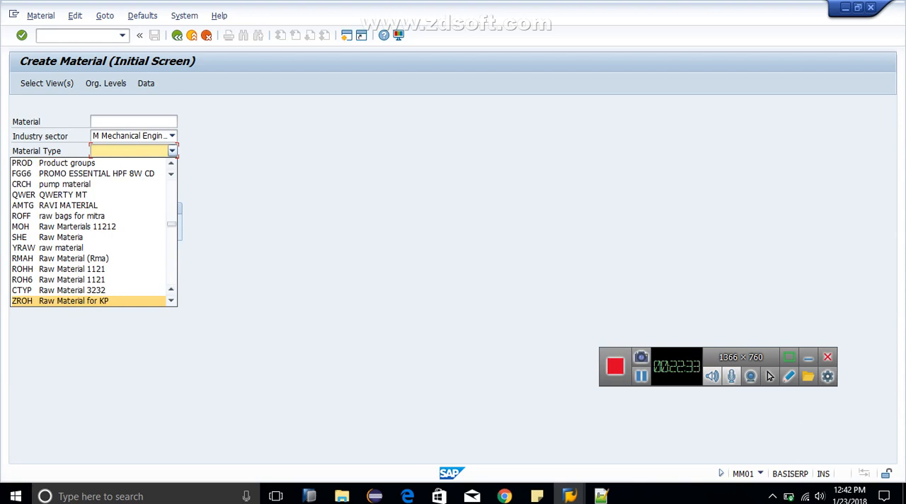
key(Return)
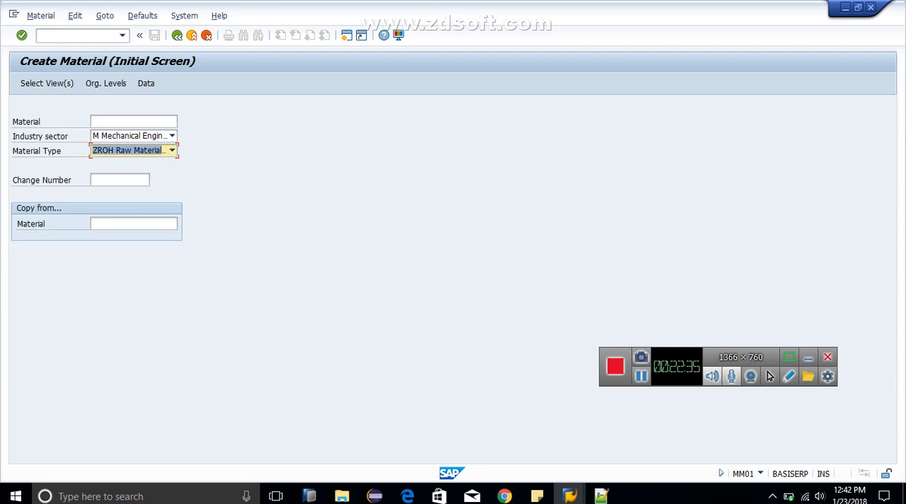
Step: Proceed to view selection and deselect Purchasing, Foreign Trade: Import Data, Purchase Order Text, both General Plant Data / Storage views and both Accounting views
key(Return)
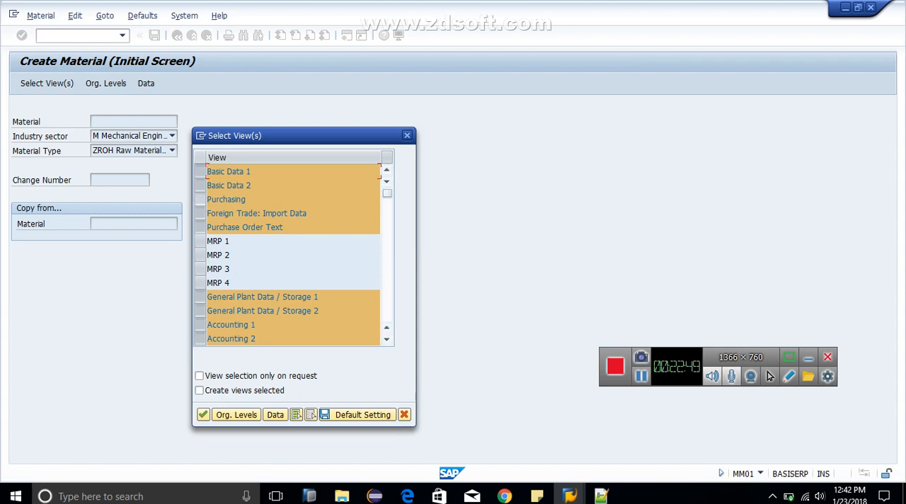
click(201, 199)
click(200, 213)
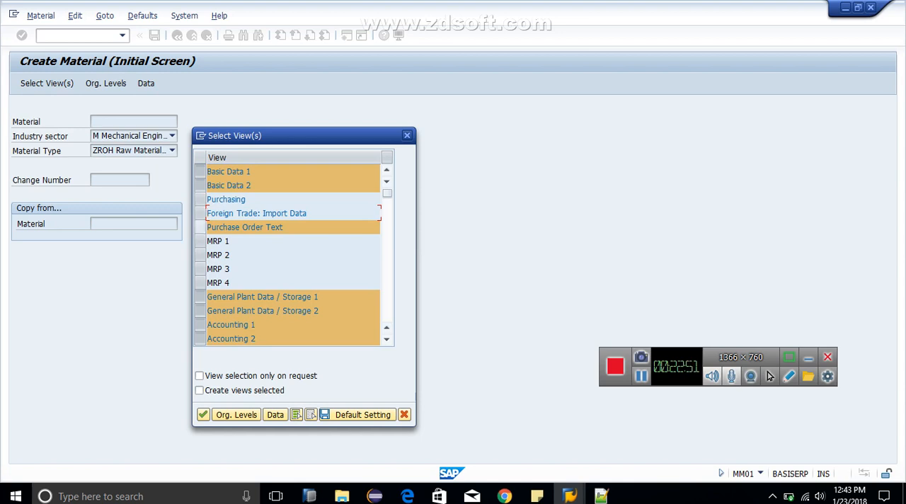
click(200, 227)
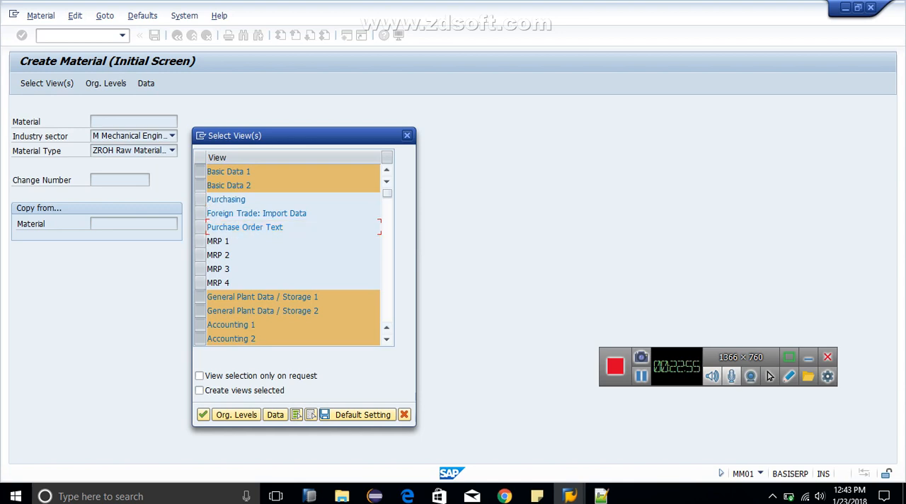
click(200, 297)
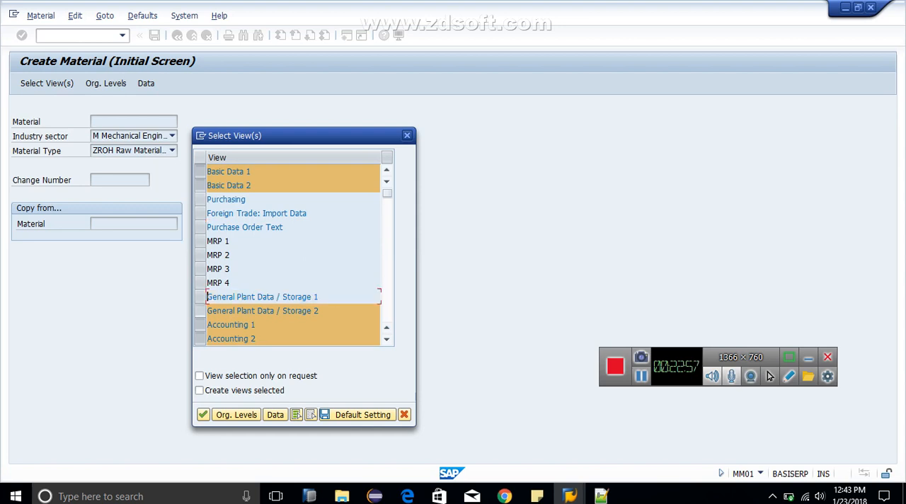
click(200, 311)
click(200, 325)
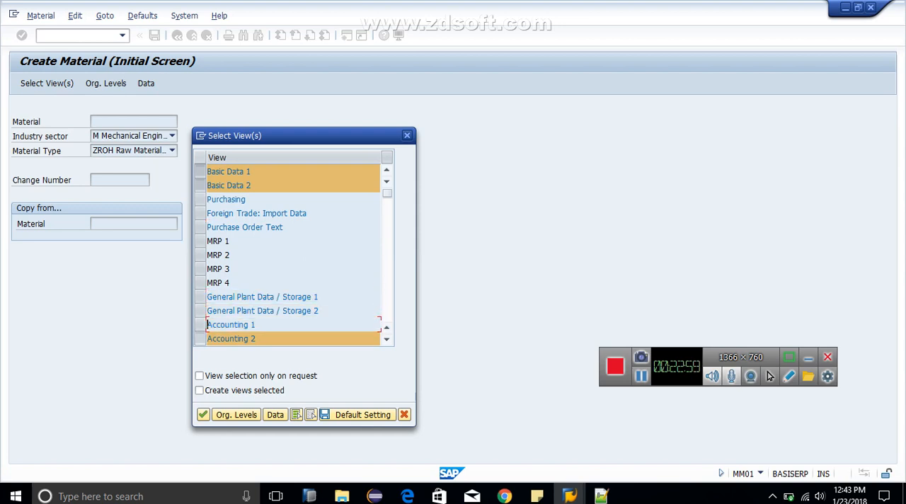
click(200, 338)
Step: Add Purchasing, MRP 1, General Plant Data / Storage 1 and Accounting 1 to the selected views and confirm the selection
key(Page_Down)
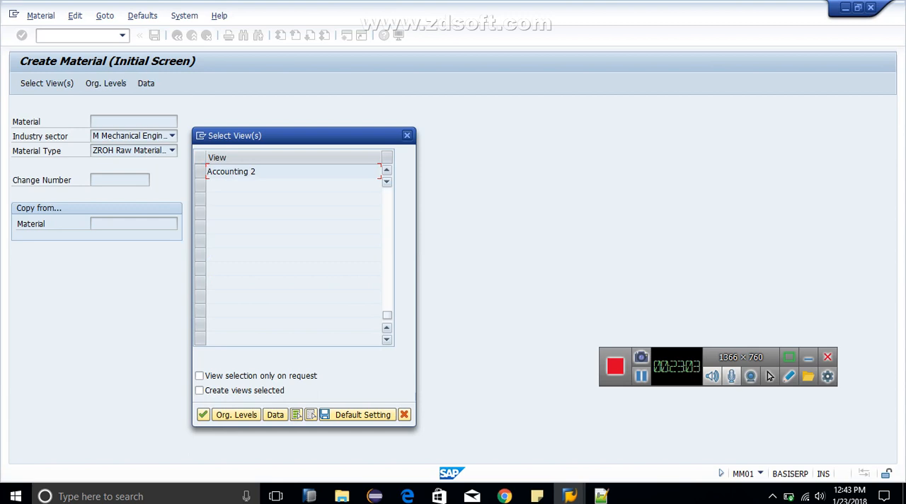
key(Up)
key(Up)
key(Up)
key(Up)
key(Up)
key(Up)
key(Up)
key(Up)
key(Up)
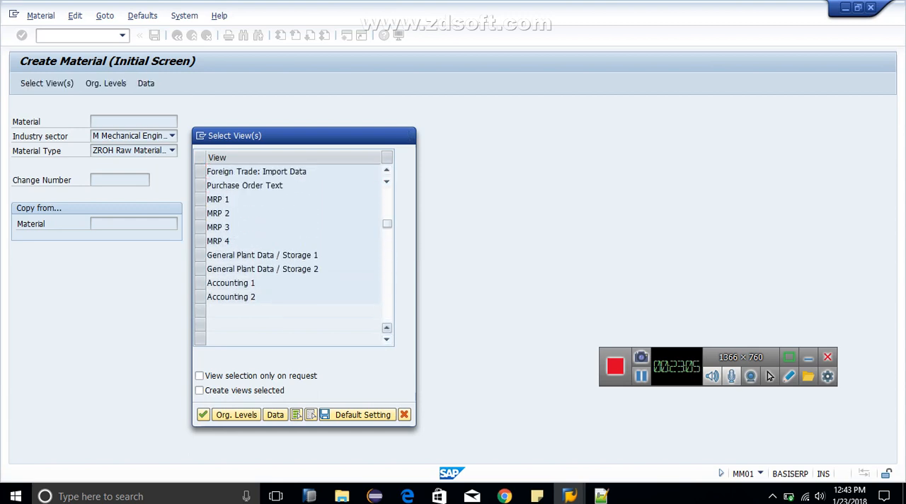
key(Up)
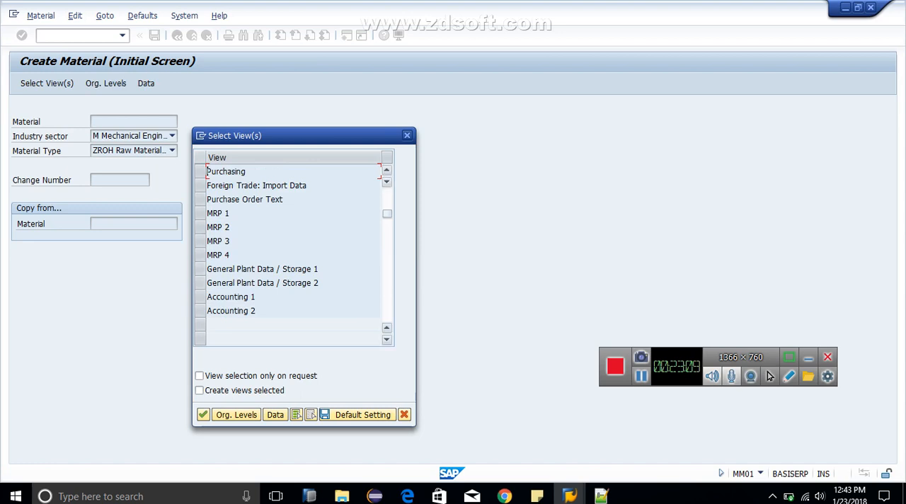
key(Up)
key(Up)
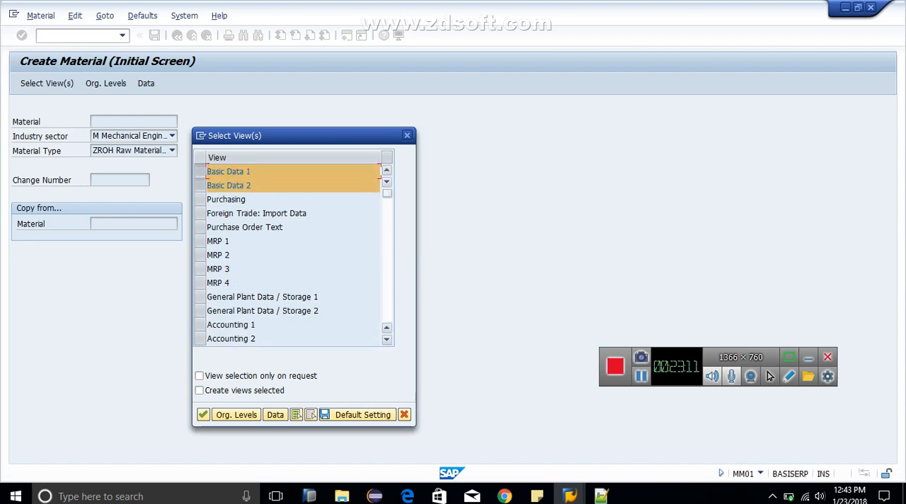
click(200, 200)
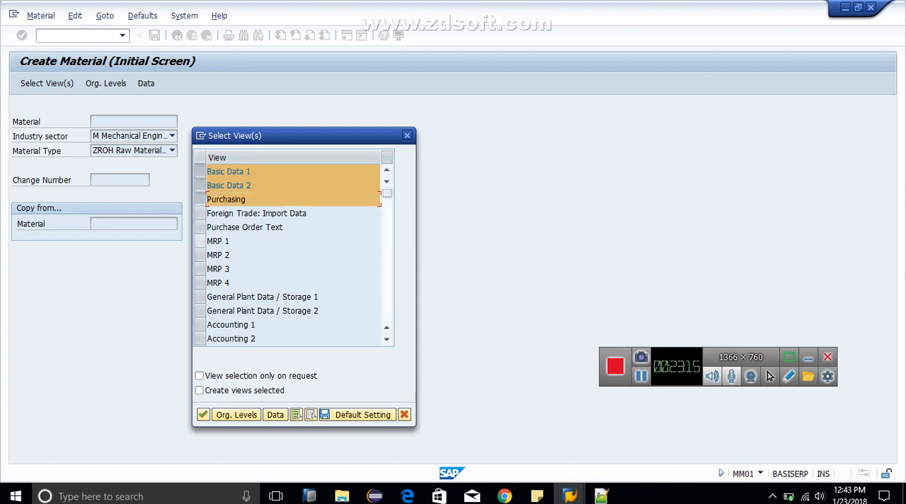
click(200, 241)
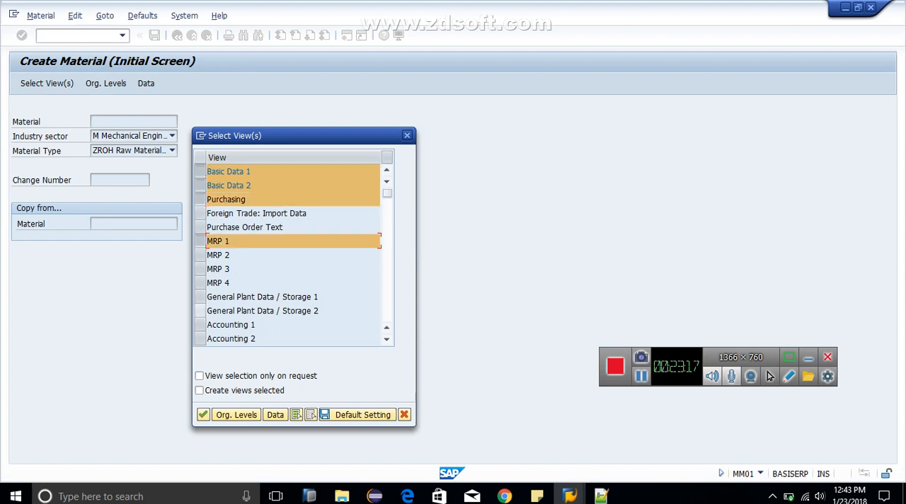
click(201, 297)
click(200, 324)
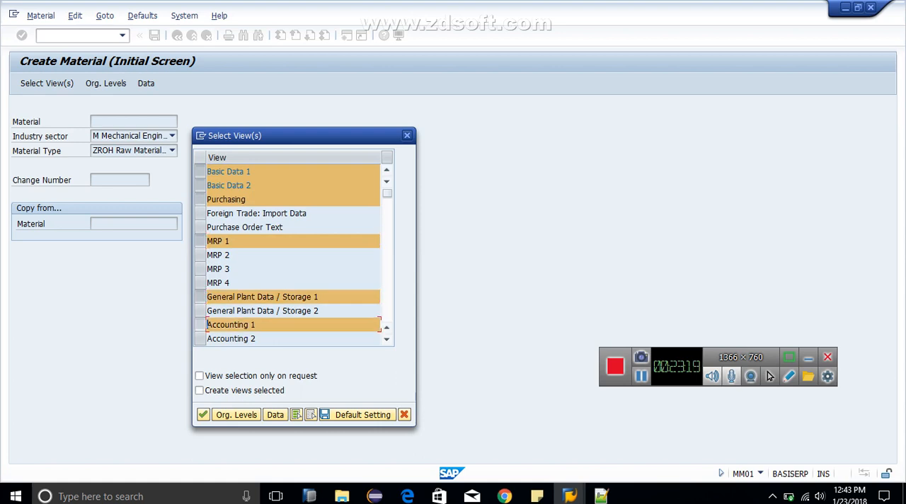
key(Return)
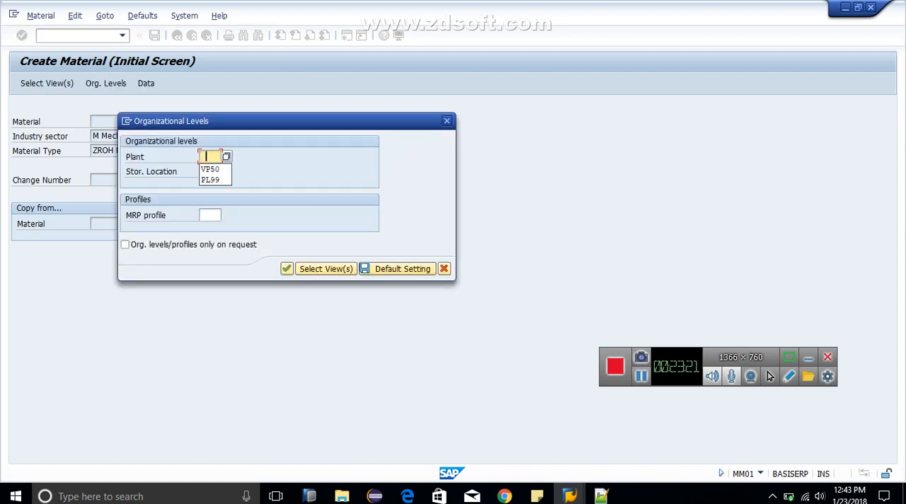
Step: Set the organizational levels to plant KP50 and storage location RM01 and confirm them
text(KP)
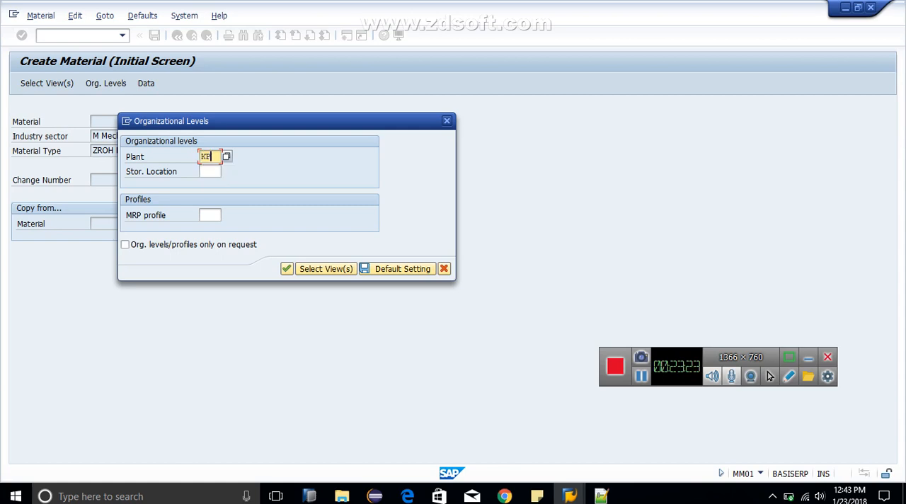
text(50)
key(Tab)
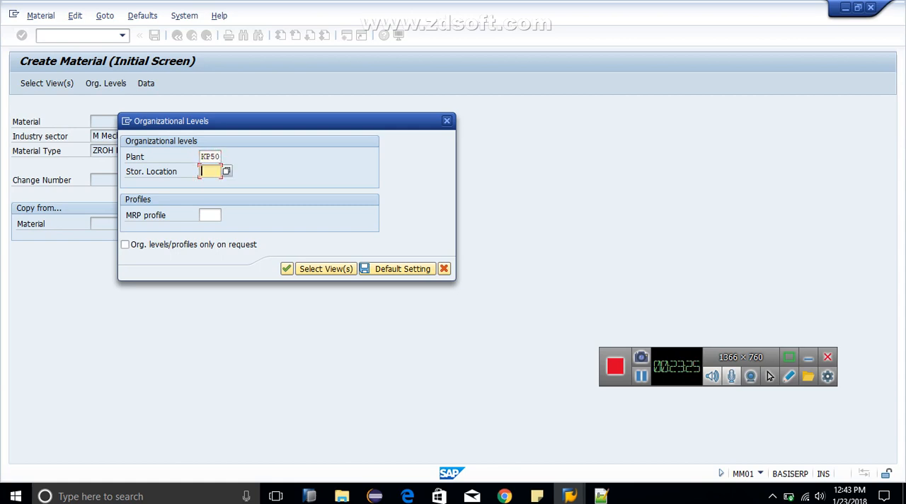
text(RM01)
key(Return)
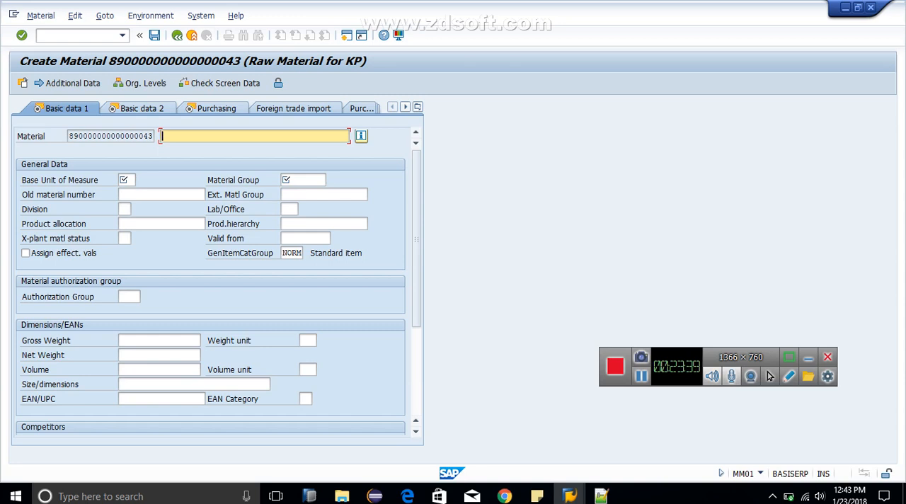
Step: Enter the material description "Ear Phone" and set the base unit of measure to EA in Basic data 1
text(Ear Phone)
key(Tab)
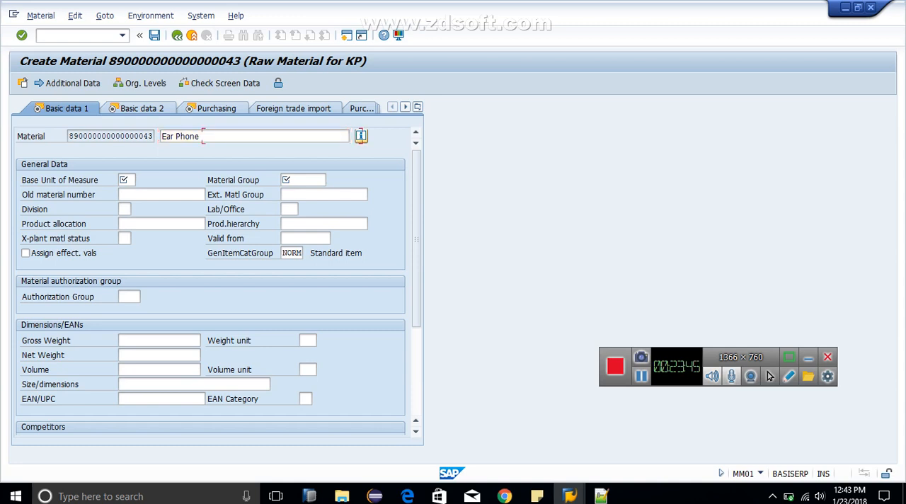
key(Tab)
text(E)
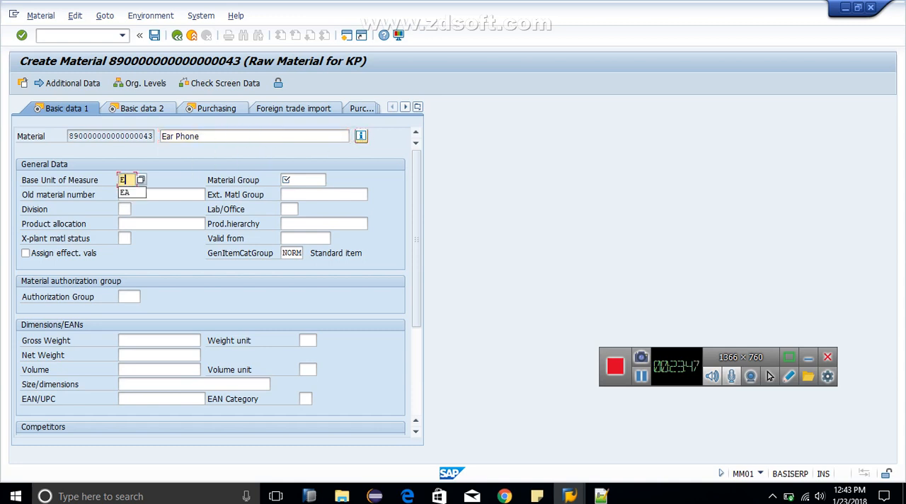
text(A)
key(Tab)
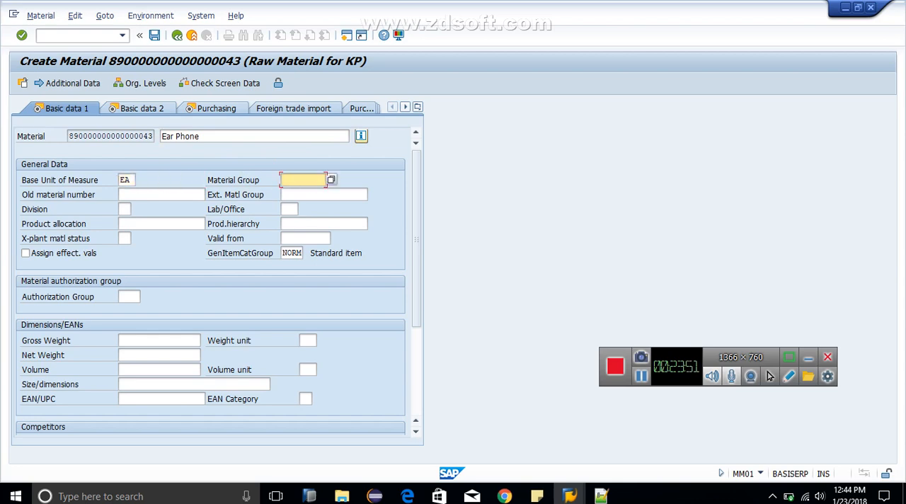
Step: Set the material group to 0001116 (Electrical) in Basic data 1 and proceed past Basic data 2 to the Purchasing view
key(F4)
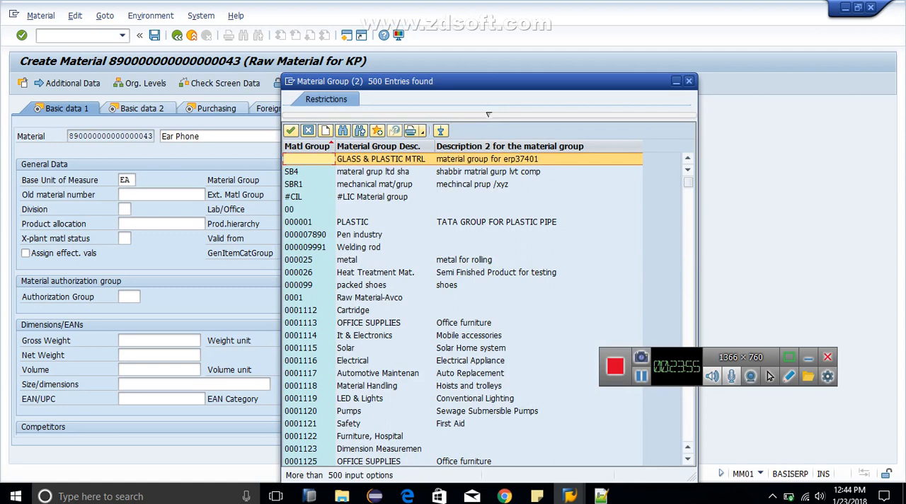
key(Down)
key(Down)
key(Down)
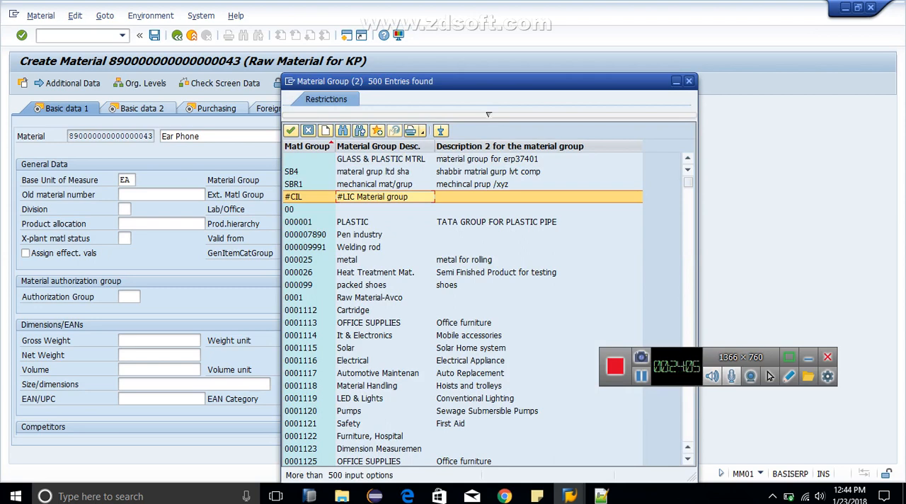
click(342, 130)
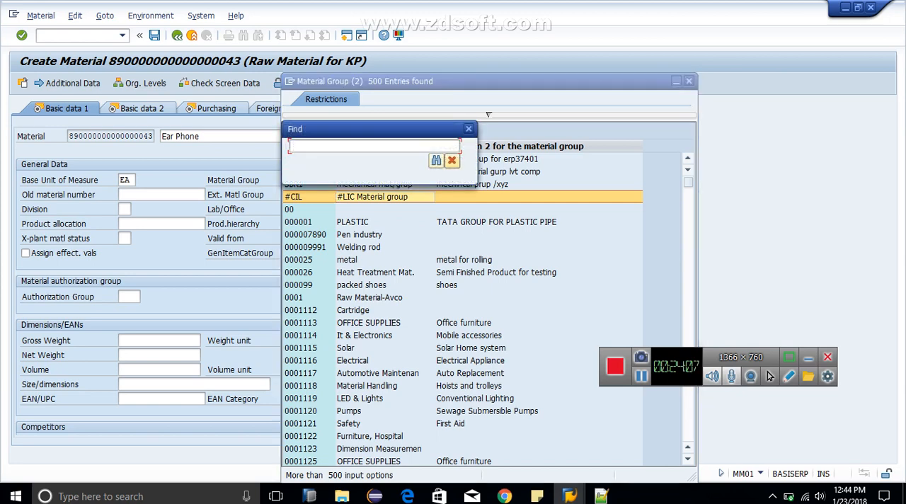
click(469, 129)
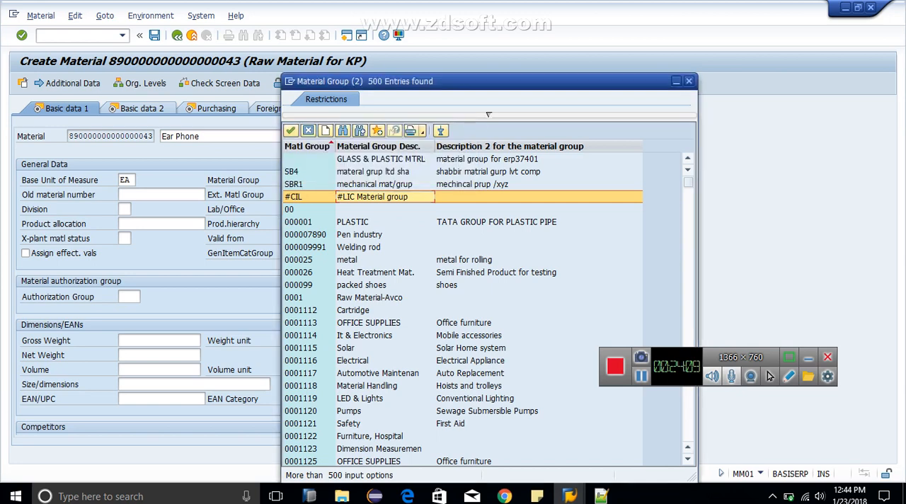
click(384, 235)
click(368, 361)
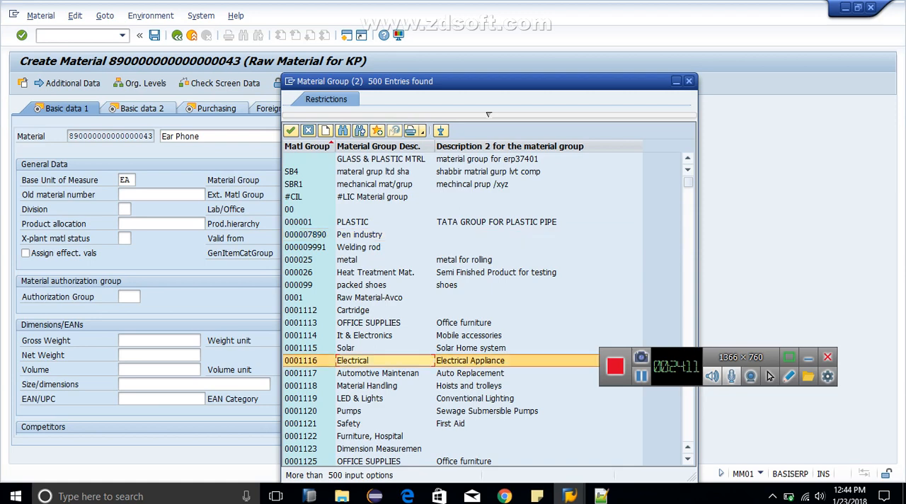
key(Return)
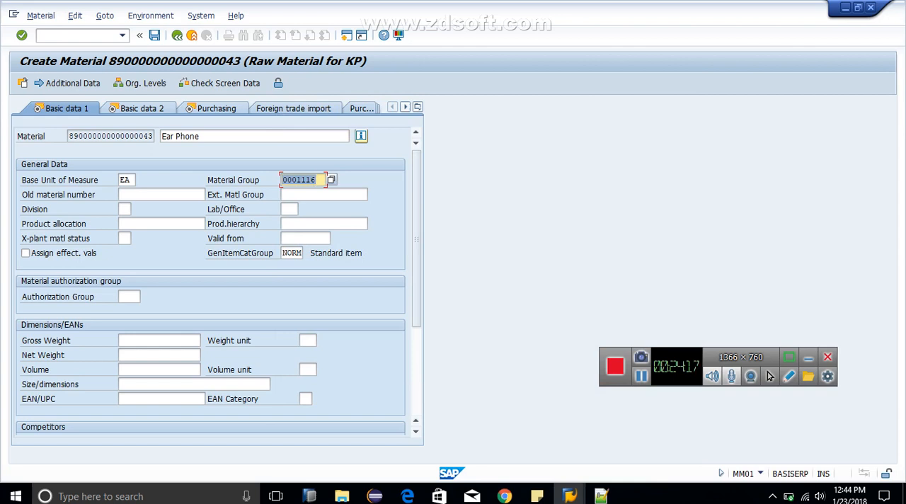
key(Return)
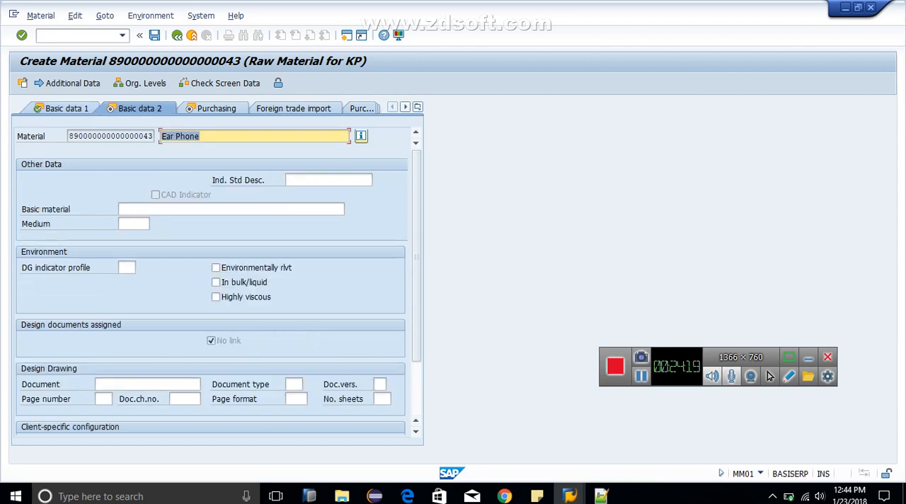
key(Return)
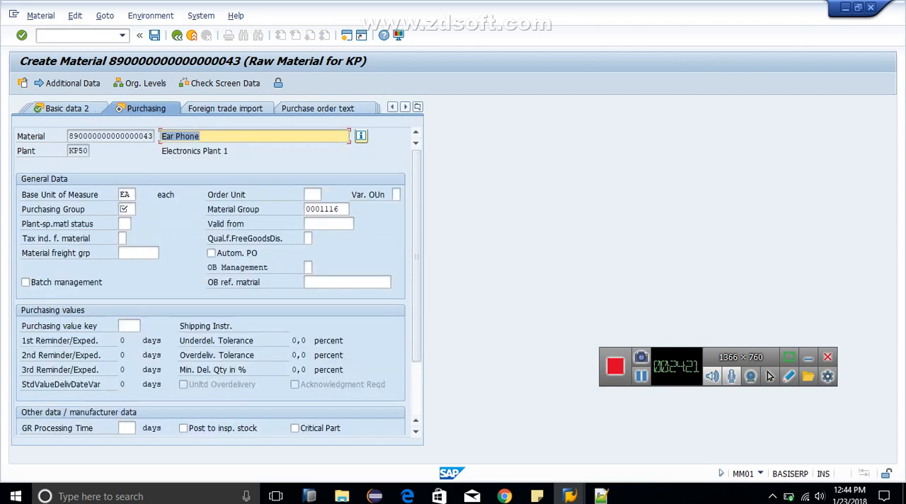
Step: Try to set the purchasing group to KPG in the Purchasing view and clear the entry
key(Tab)
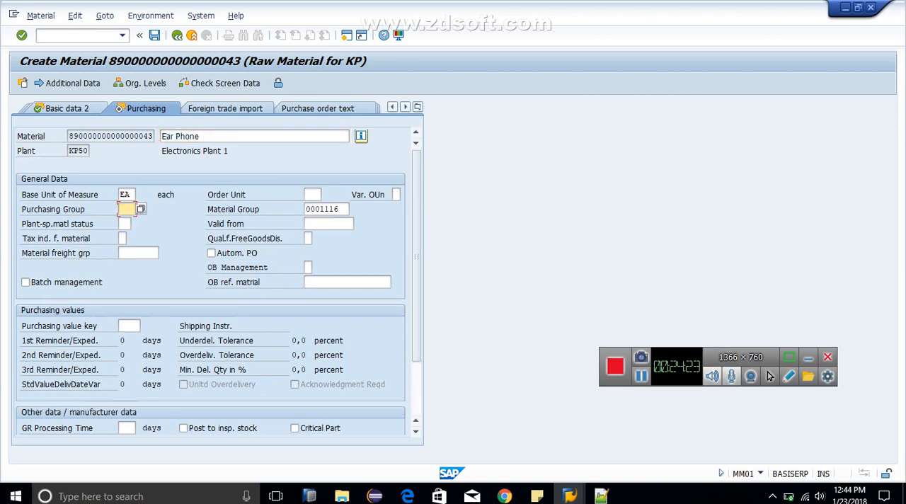
text(V)
key(BackSpace)
text(KPG)
key(Return)
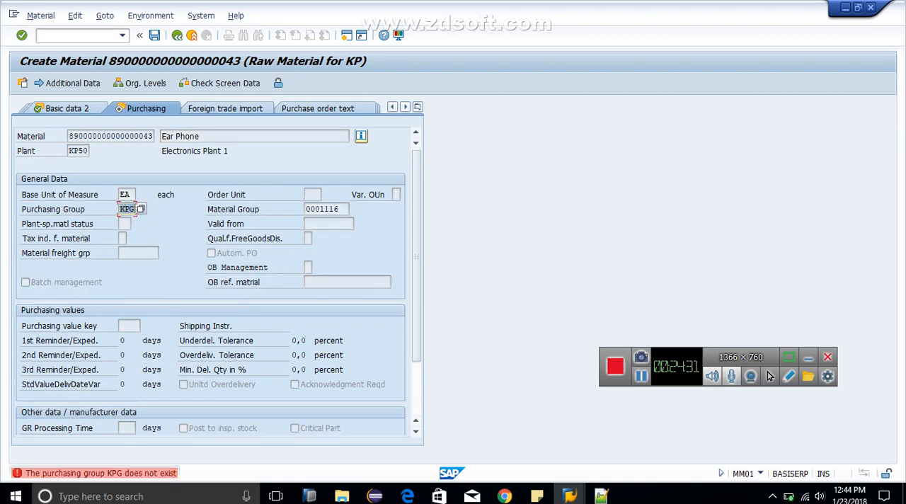
key(BackSpace)
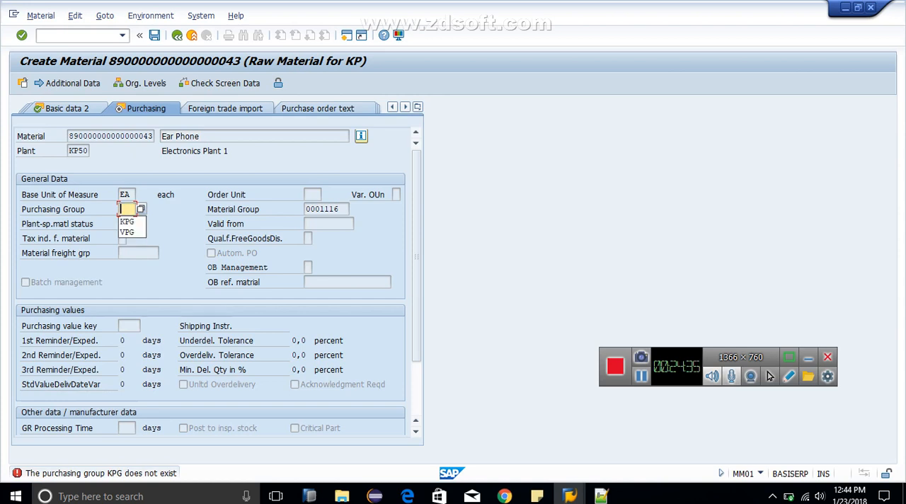
Step: Check the available purchasing groups in descending order, set the purchasing group to VPG and proceed to the MRP 1 view
key(F4)
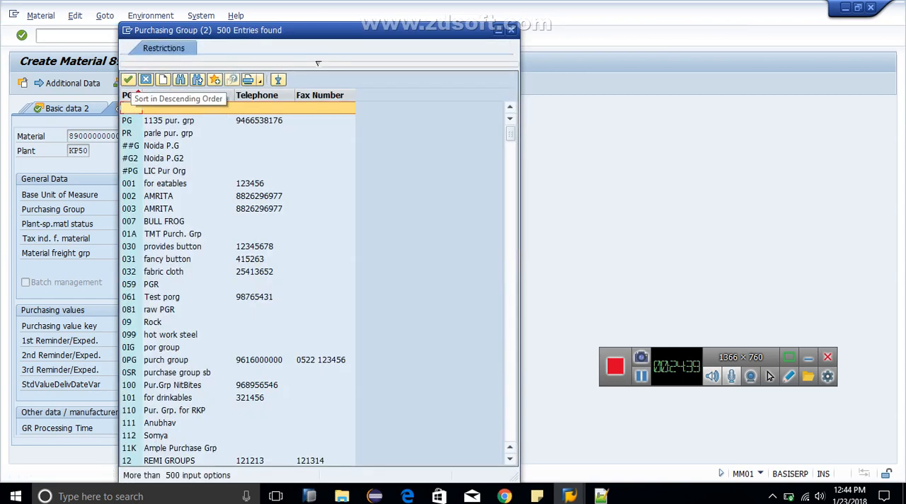
click(130, 95)
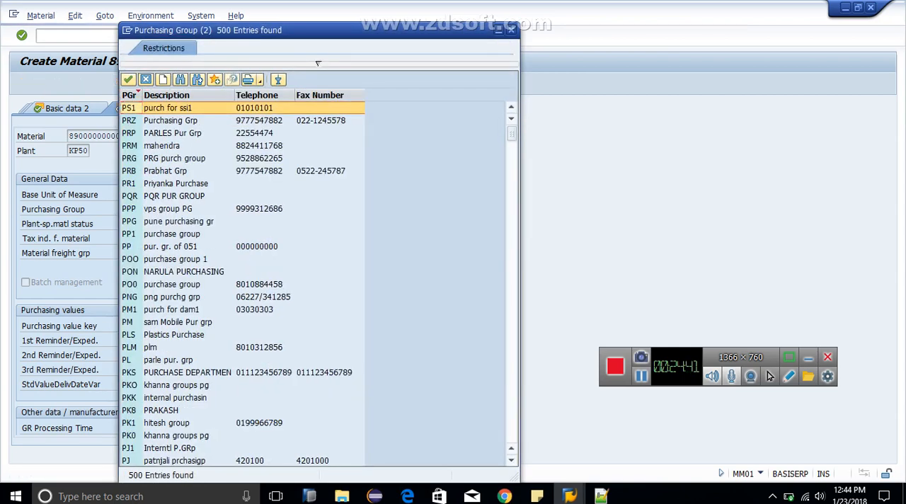
click(177, 171)
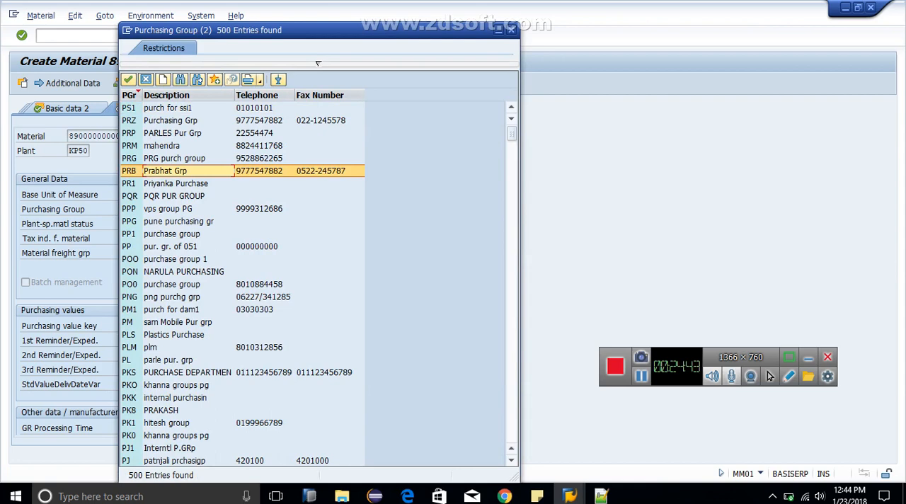
key(Page_Down)
key(Page_Down)
key(Page_Down)
key(Page_Down)
key(Page_Down)
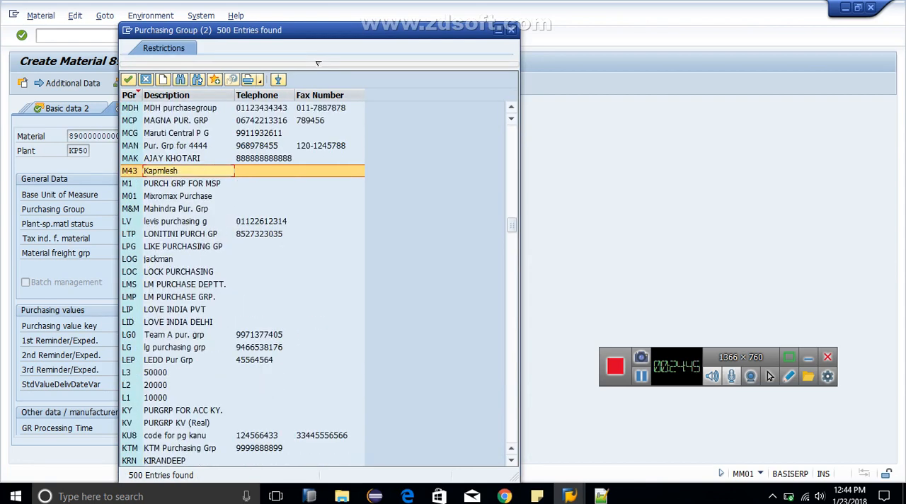
key(Page_Down)
key(Page_Down)
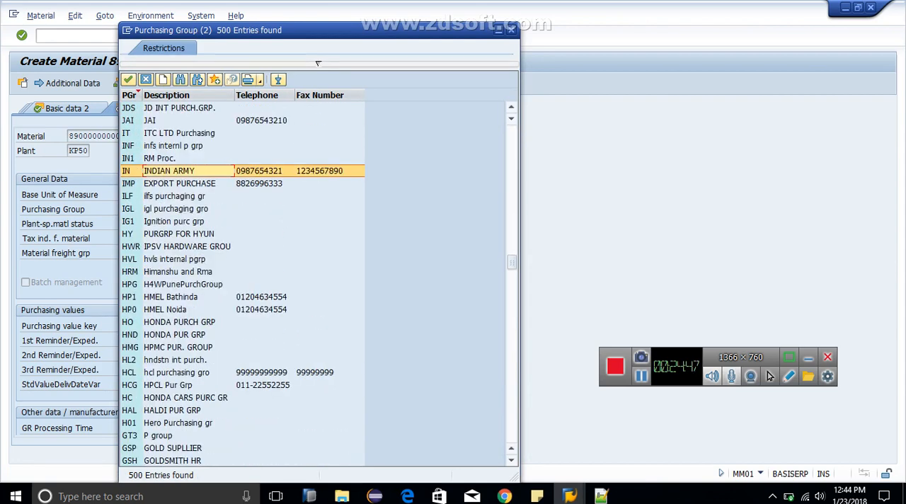
click(511, 30)
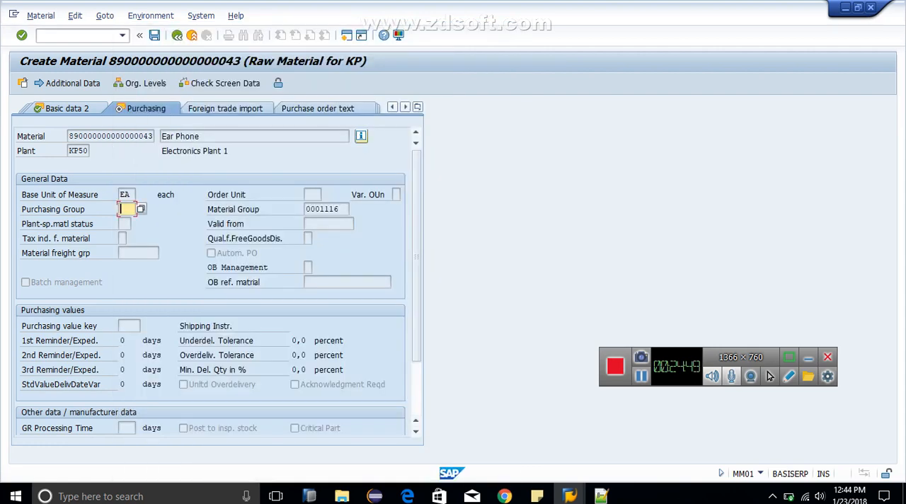
text(VPG)
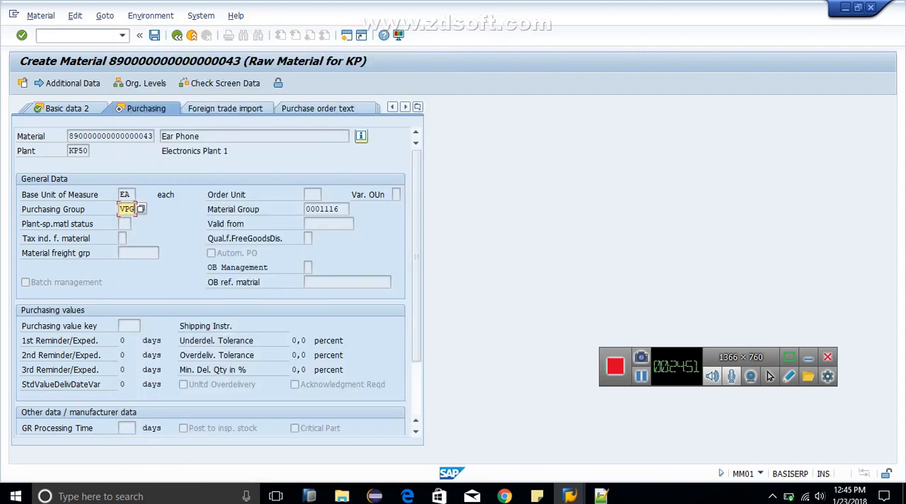
key(Return)
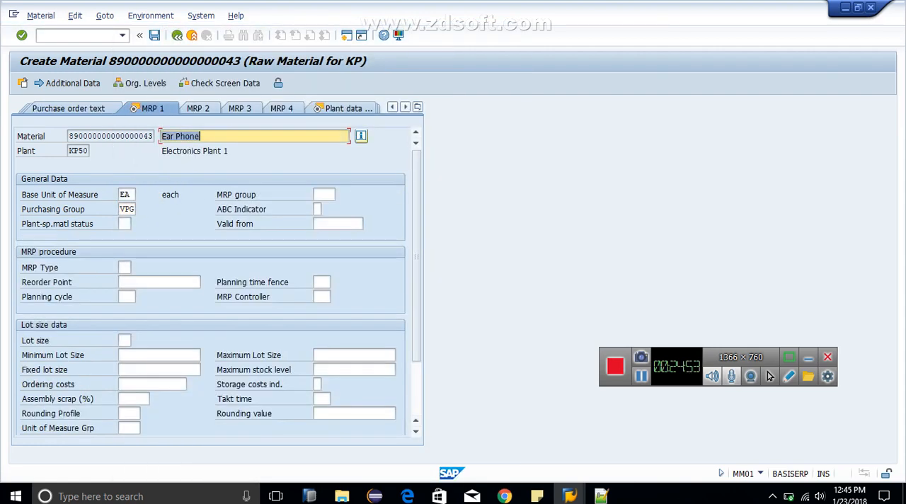
Step: Set the MRP type to ND (No planning) in MRP 1 and proceed to the Accounting 1 view
key(Return)
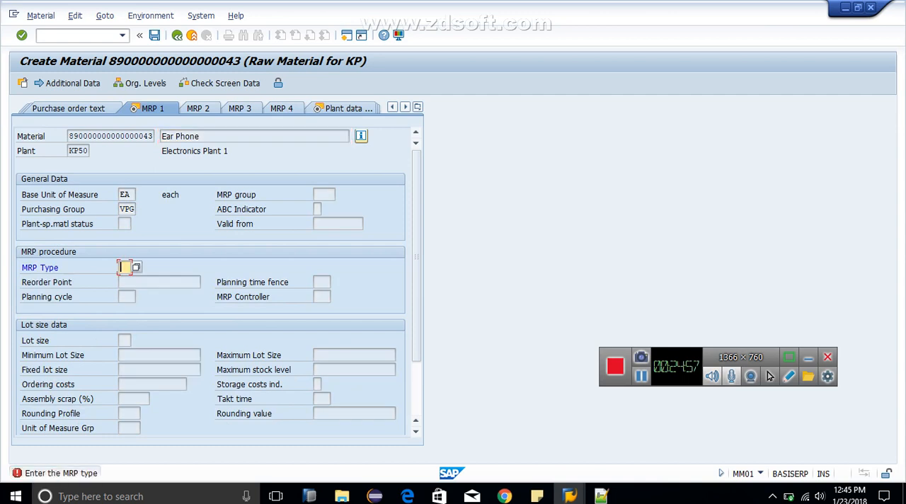
text(ND)
key(F4)
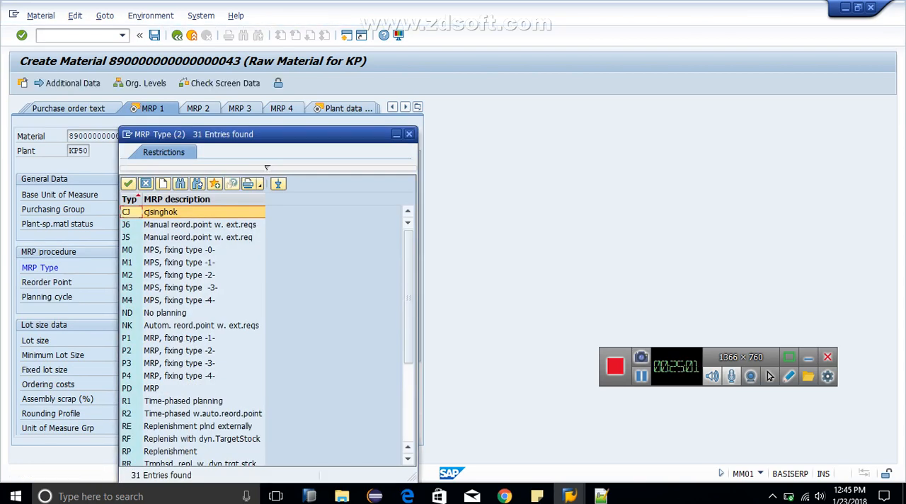
key(Down)
key(Down)
key(Down)
key(Down)
key(Down)
key(Down)
key(Down)
key(Down)
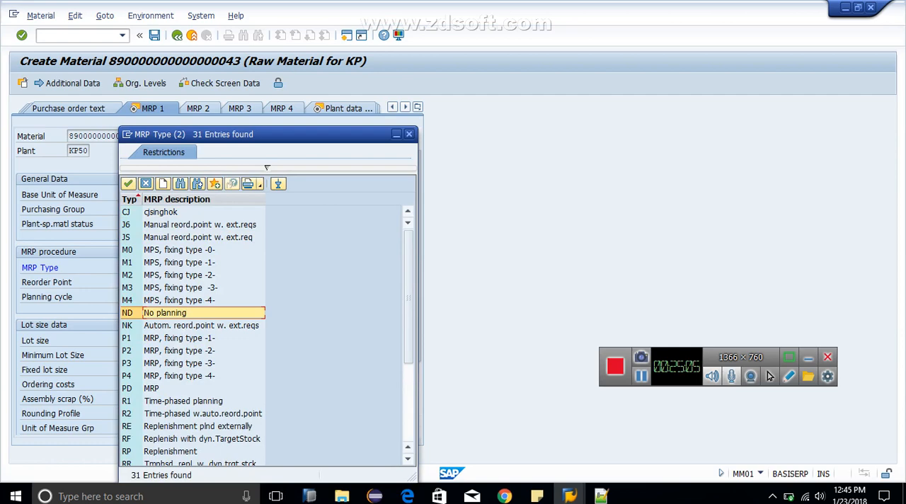
key(Return)
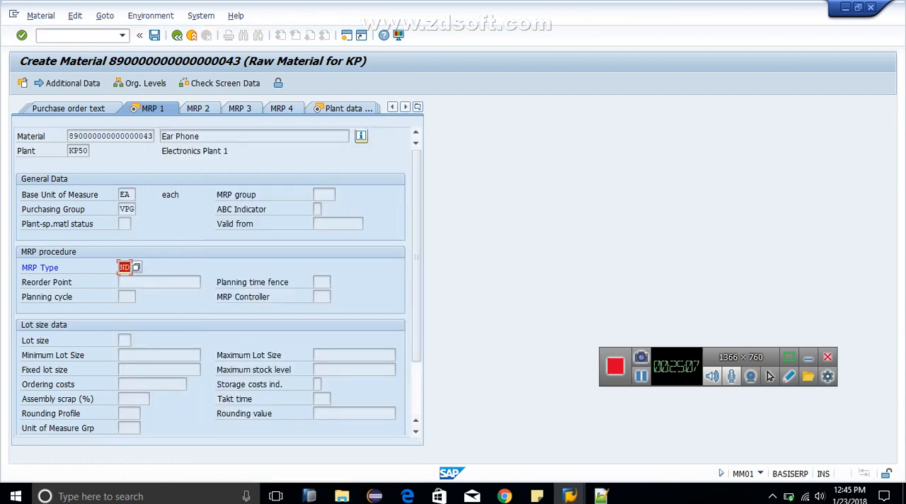
key(Return)
key(Return)
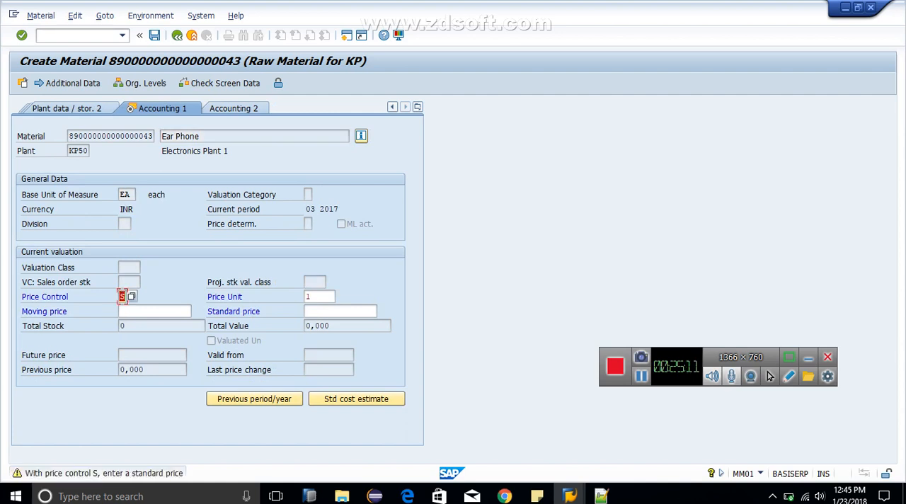
Step: Set the price control to V (moving average price) with a moving price of 100 in Accounting 1 and save the material
key(F4)
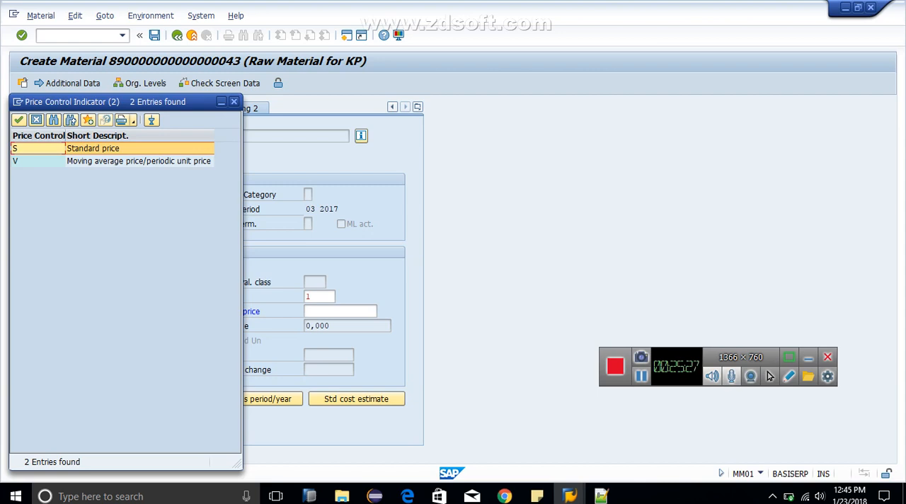
key(Down)
key(Return)
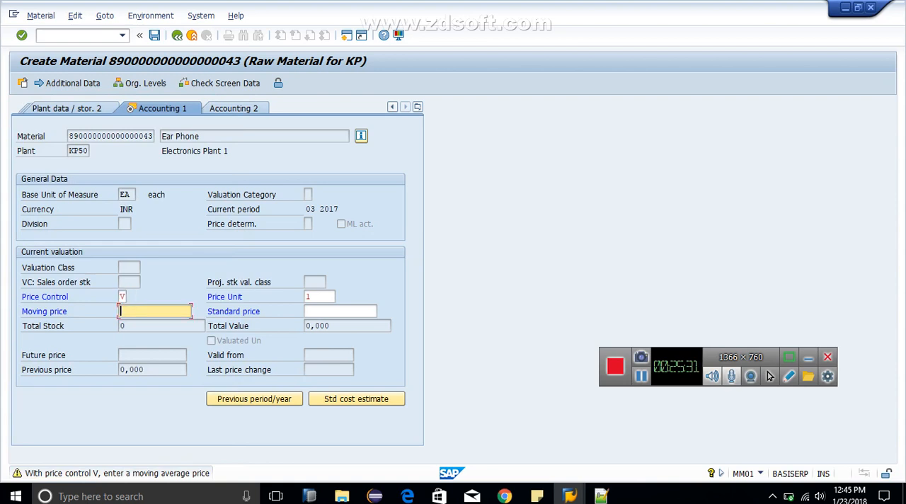
text(100)
key(Return)
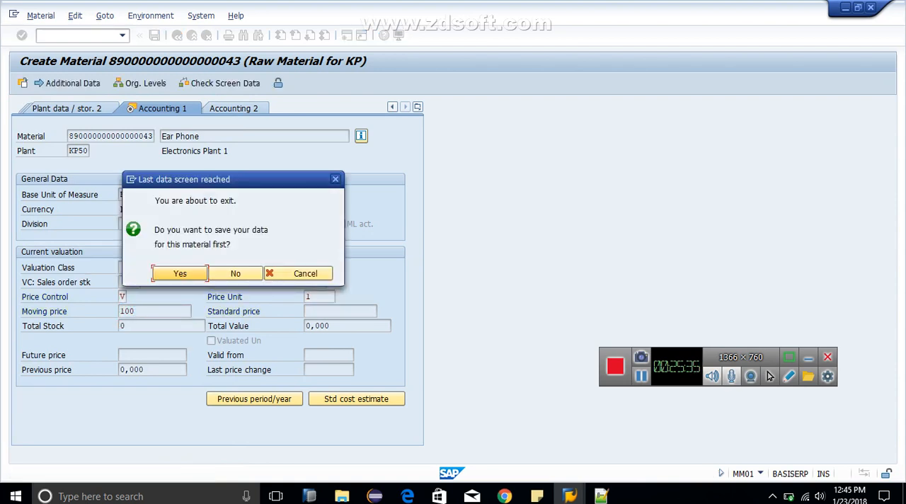
key(Return)
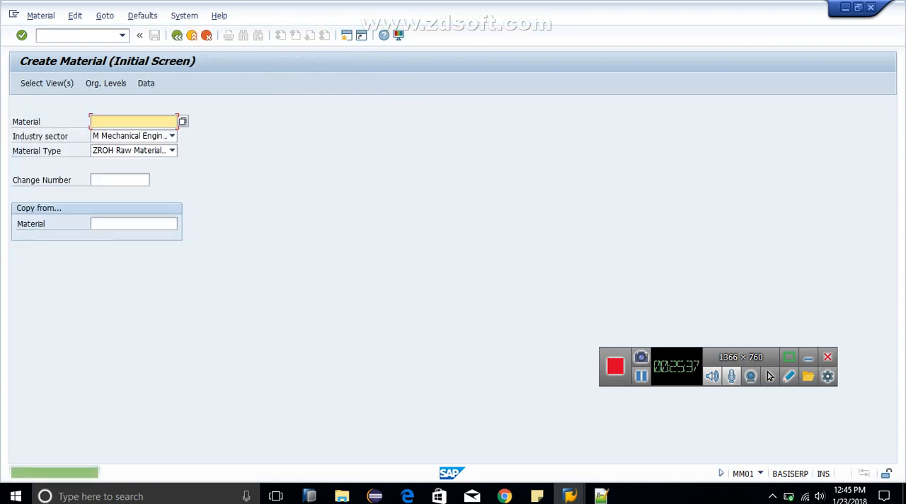
Step: Open the details of the material creation message and select its heading text
double_click(97, 473)
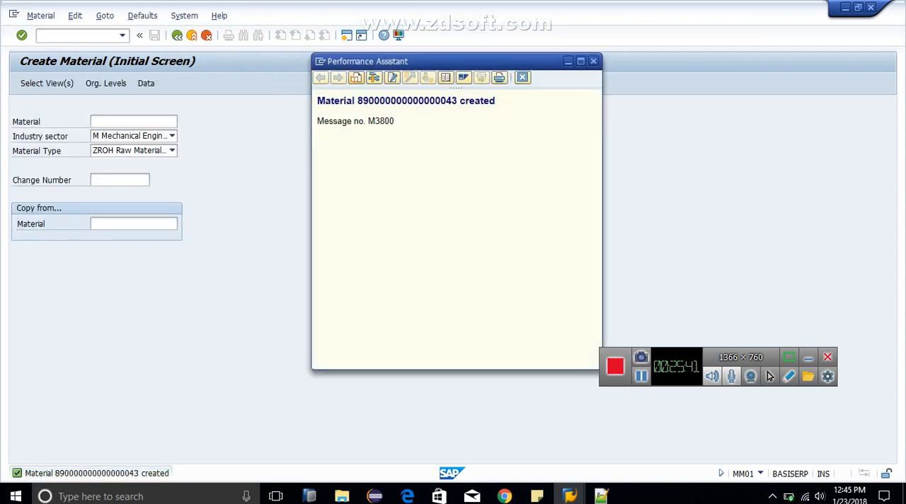
drag(317, 100, 495, 101)
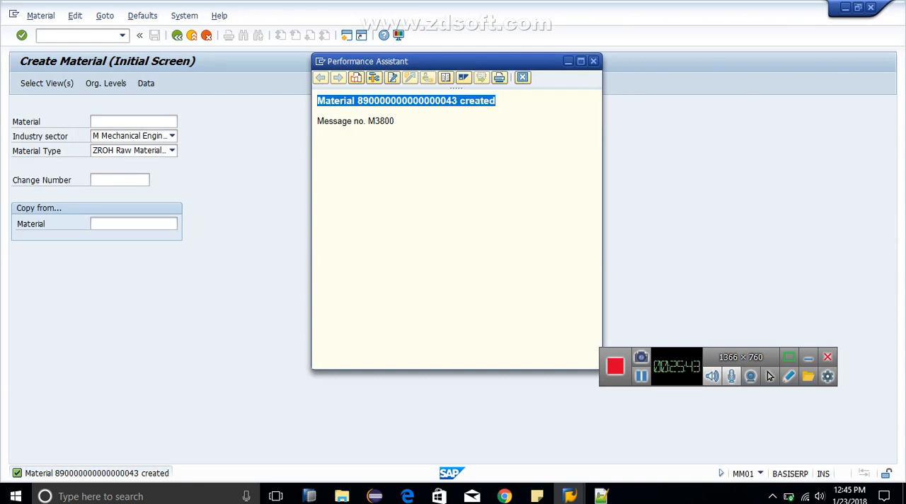